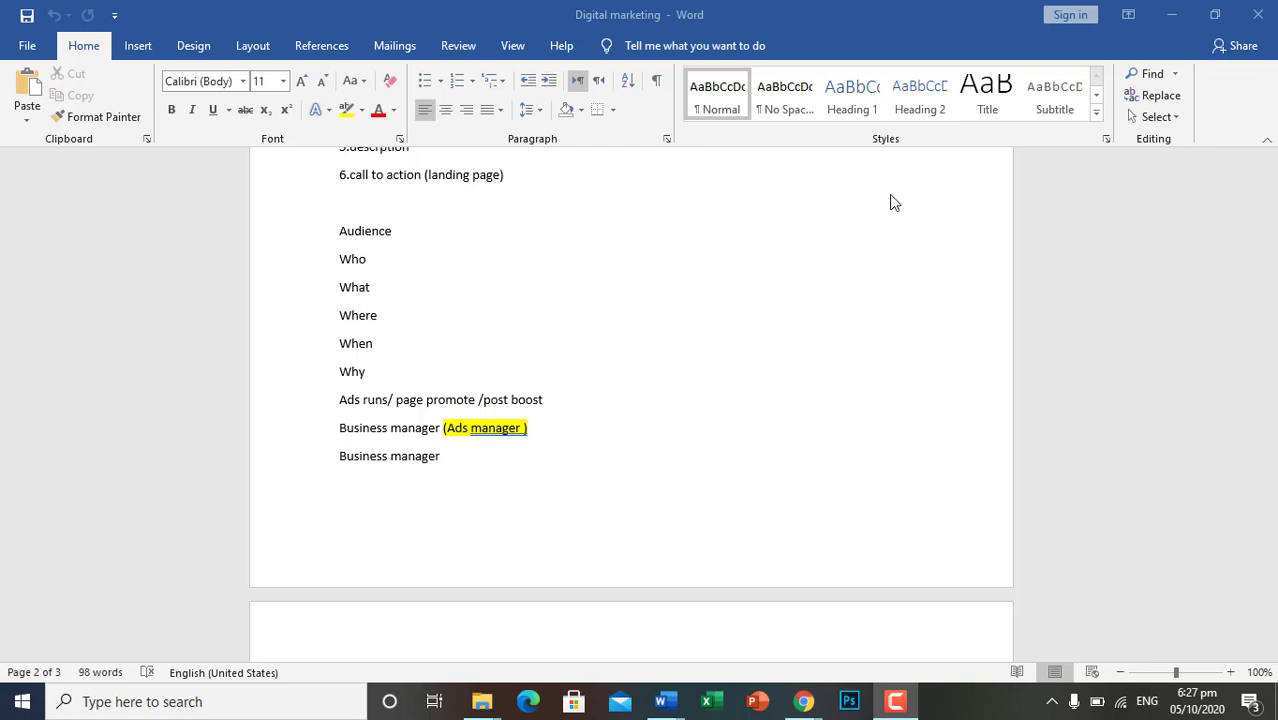
Review the digital marketing notes from the business list down to the post content, audience questions and Business manager lines
scroll(768, 295, "up", 5)
scroll(772, 307, "up", 10)
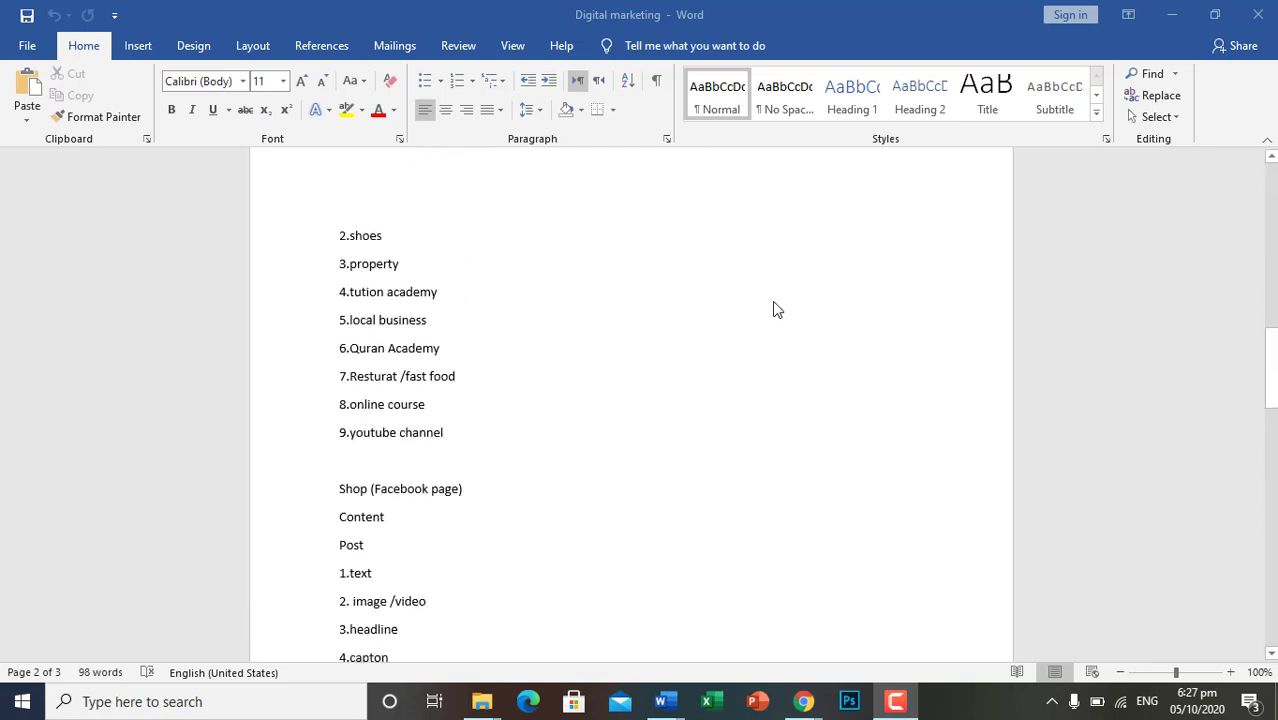
scroll(780, 330, "down", 10)
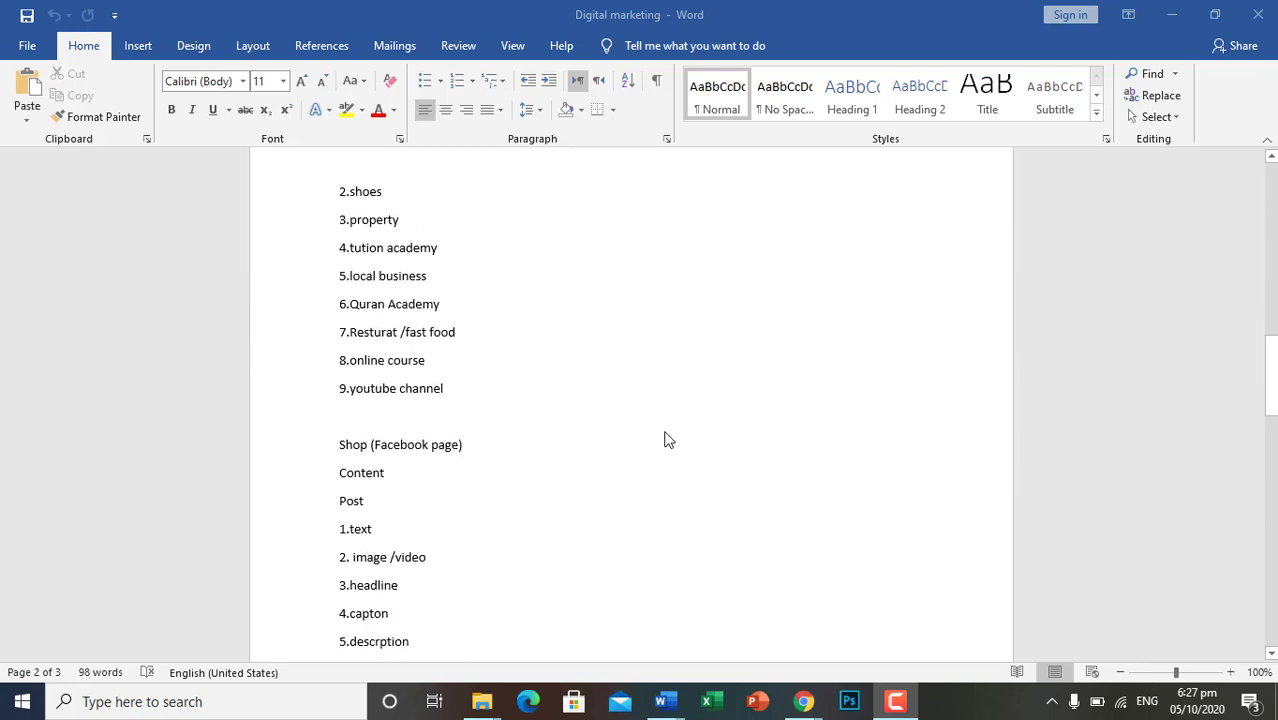
scroll(439, 479, "down", 1)
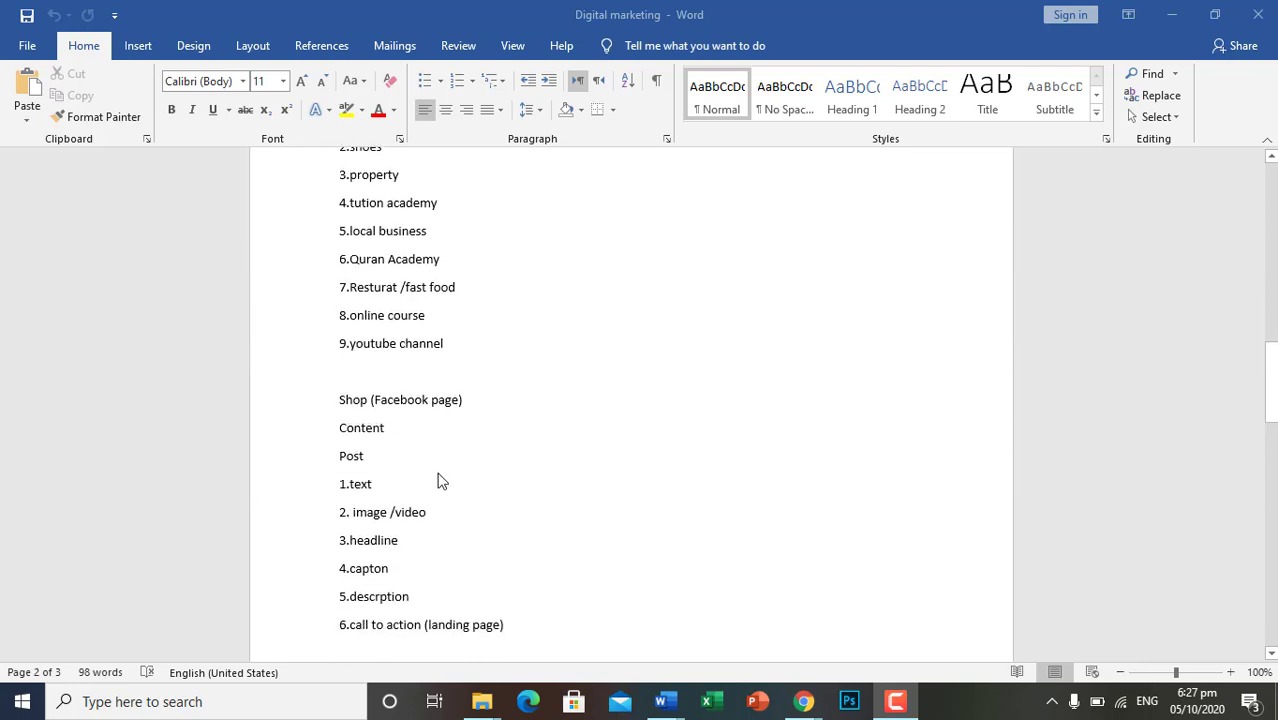
scroll(439, 481, "down", 5)
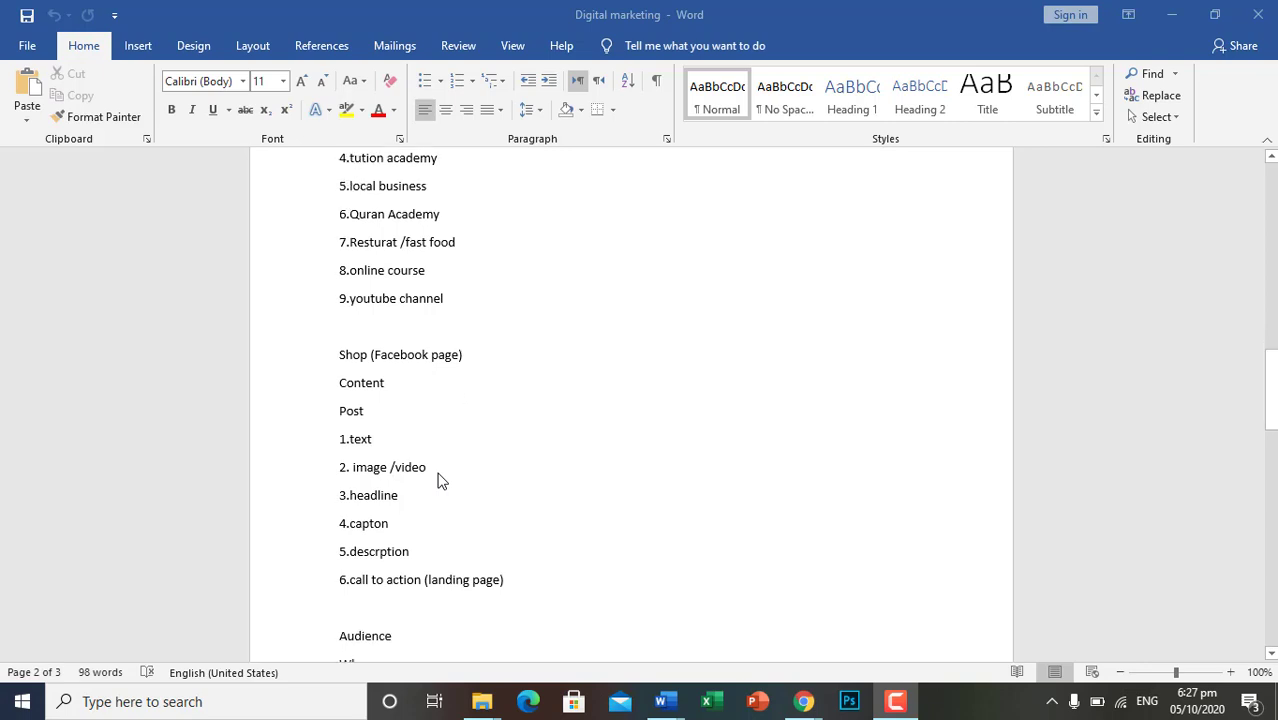
scroll(439, 537, "down", 1)
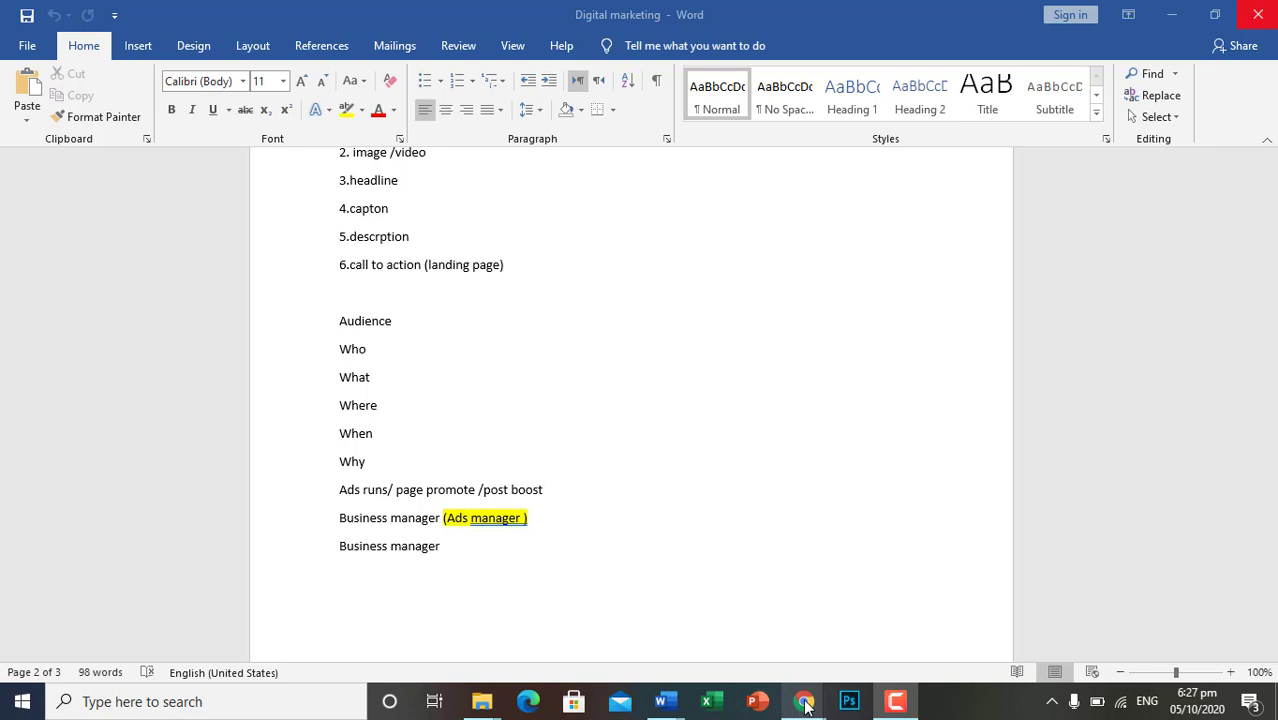
Switch to Ads Manager in Chrome and create a new campaign with the Brand awareness objective
mouse_move(805, 708)
left_click(946, 656)
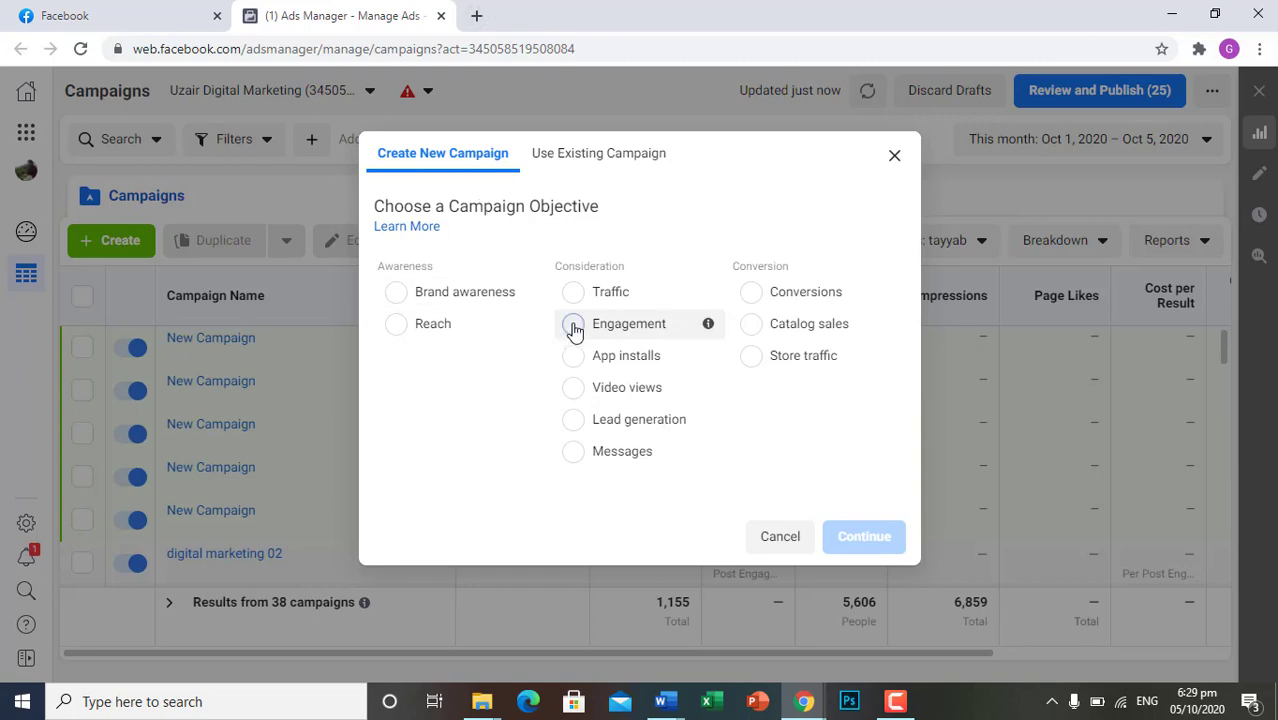
left_click(573, 330)
scroll(753, 391, "down", 2)
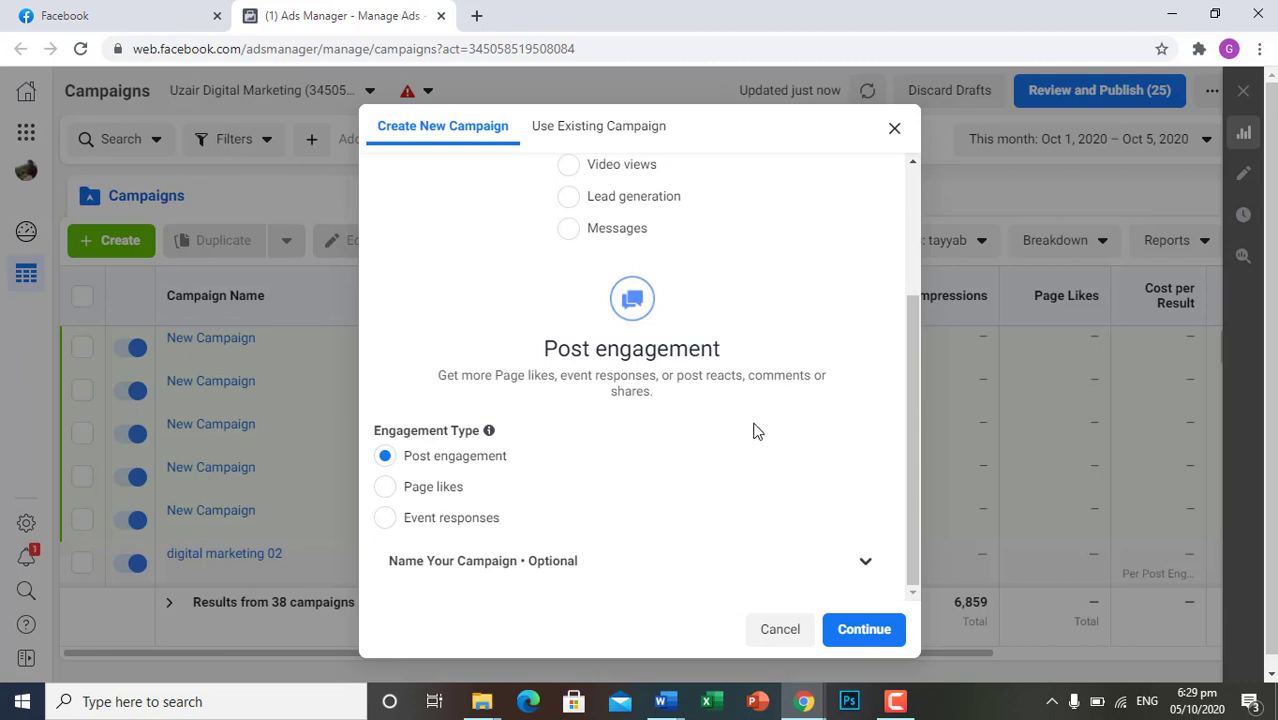
scroll(757, 430, "up", 2)
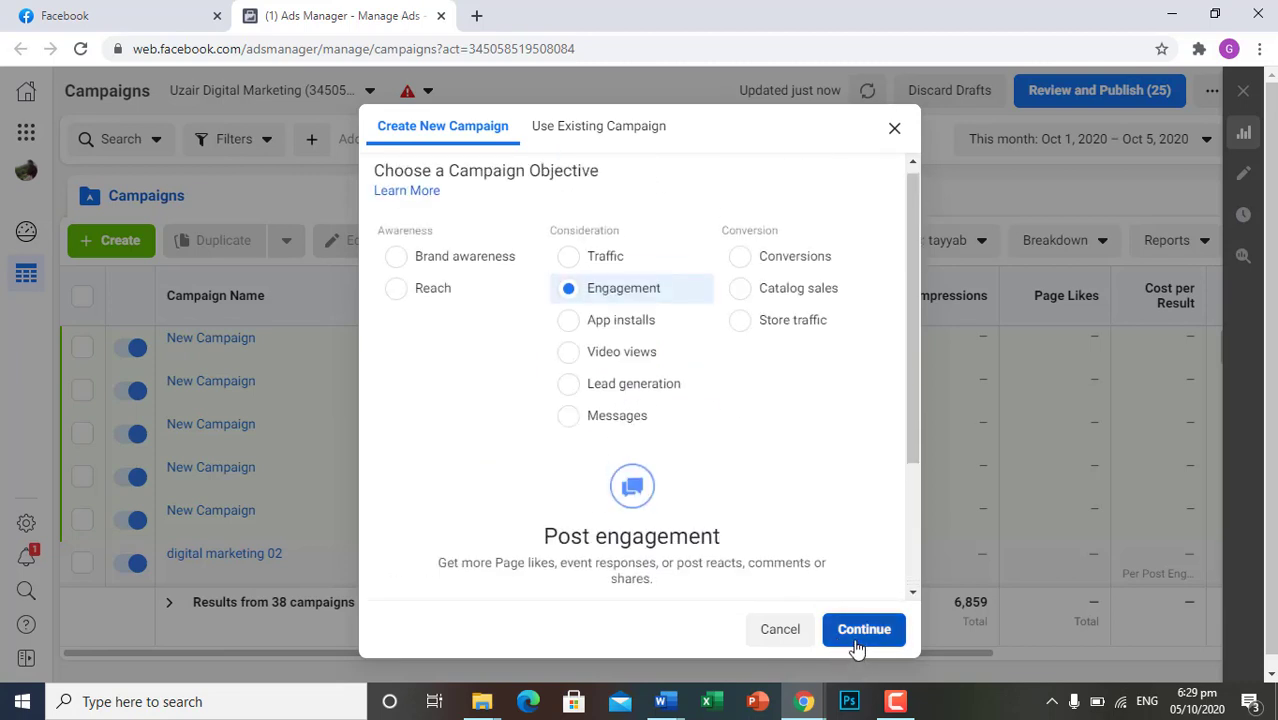
left_click(395, 260)
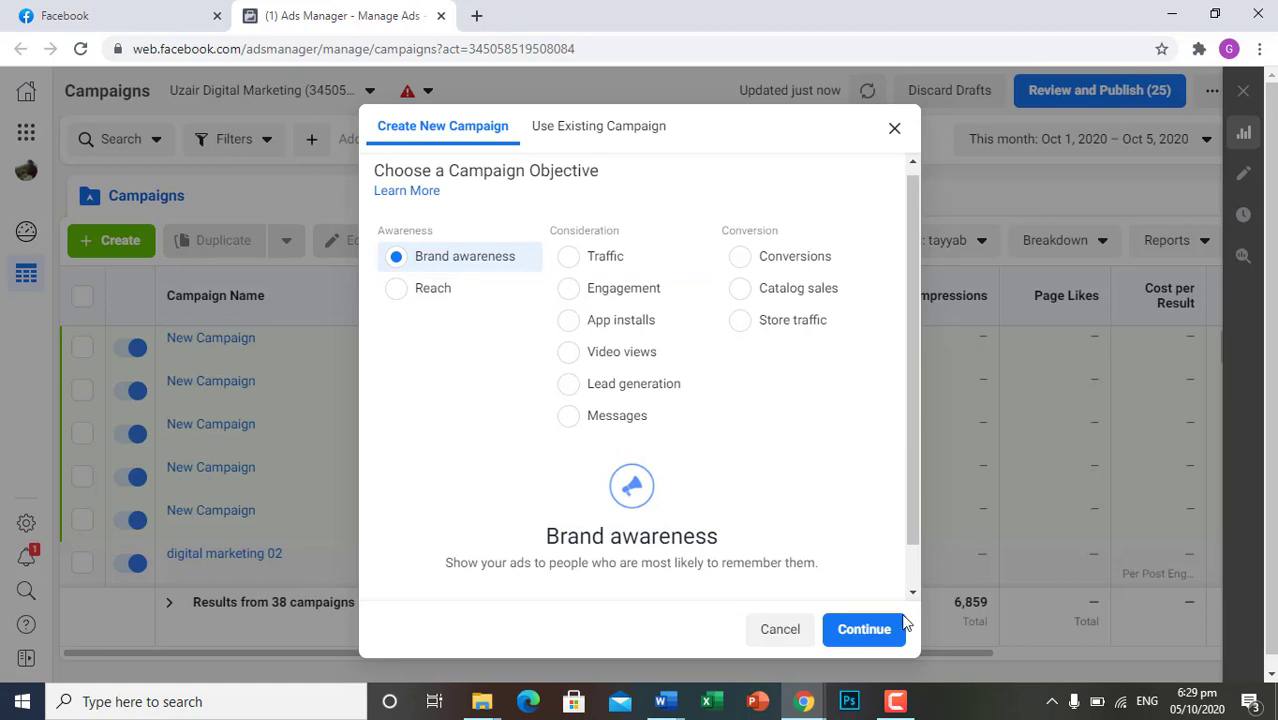
left_click(869, 636)
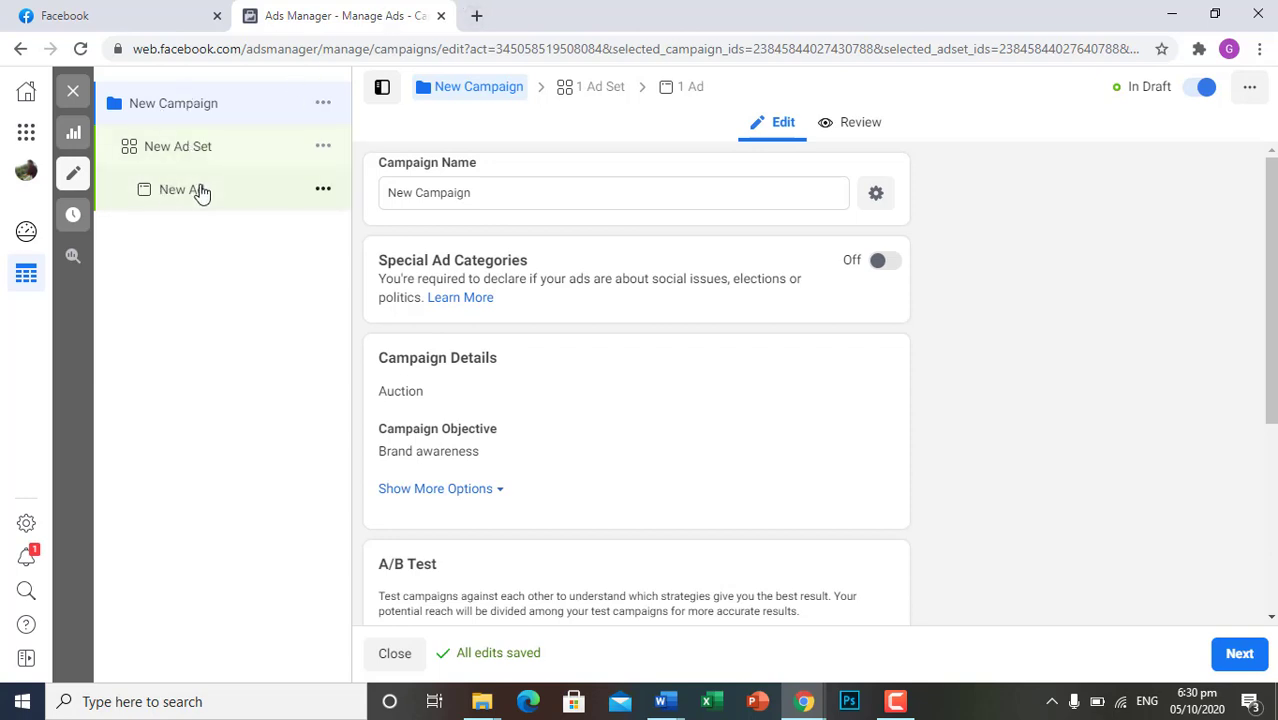
Rename the new campaign as "FASHION CLOTH BRAND AWARNESS"
scroll(673, 514, "down", 2)
scroll(673, 514, "up", 2)
left_click_drag(484, 195, 372, 203)
key("BackSpace")
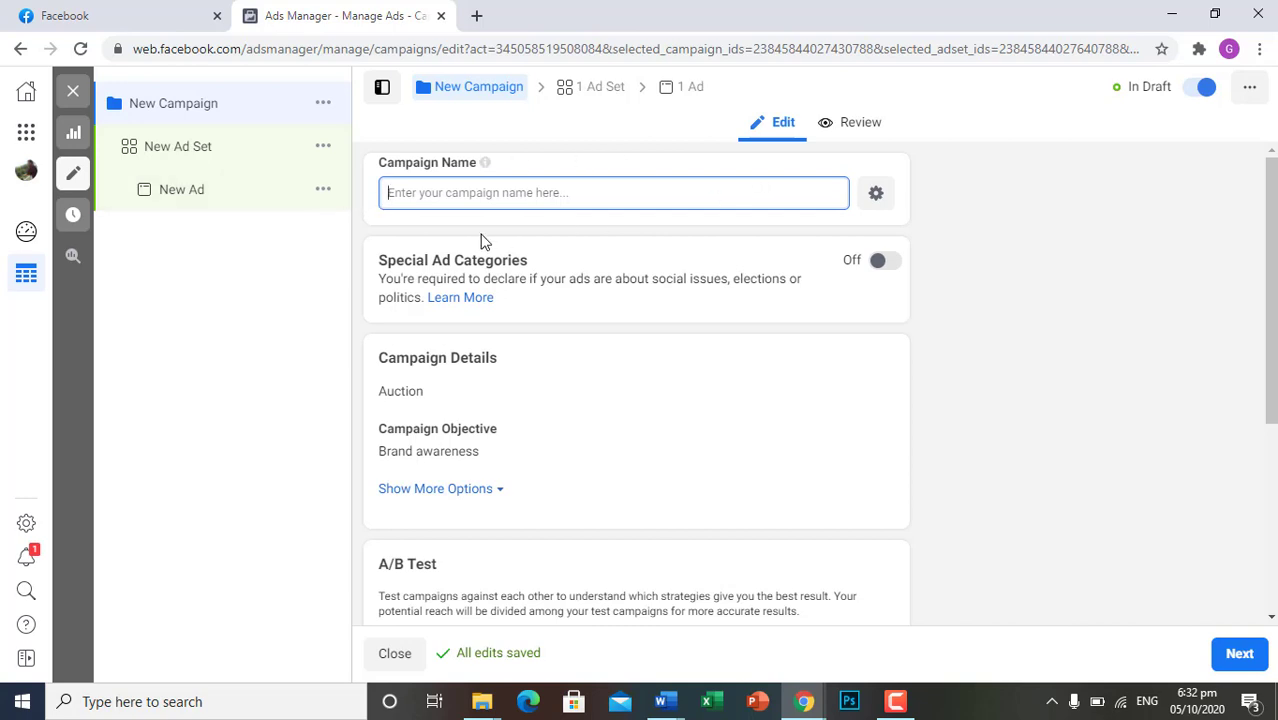
type("FAS")
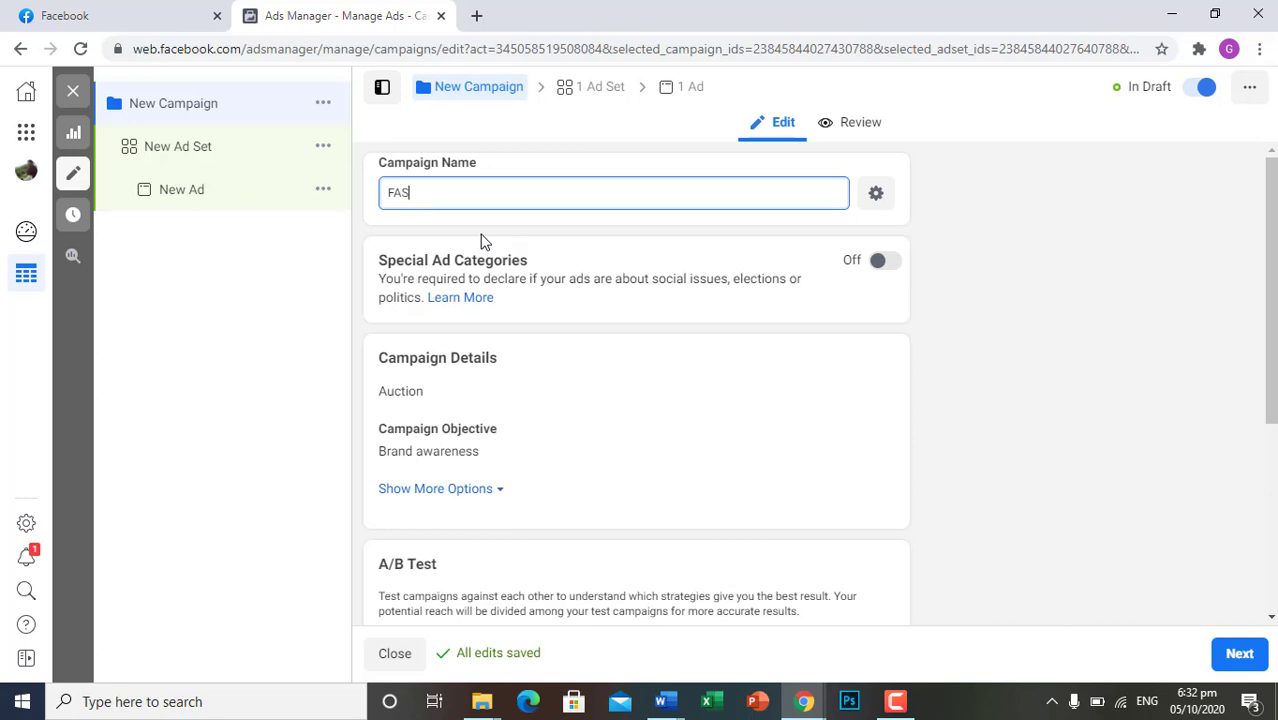
type("HION CLOTH BRAND AWARNE")
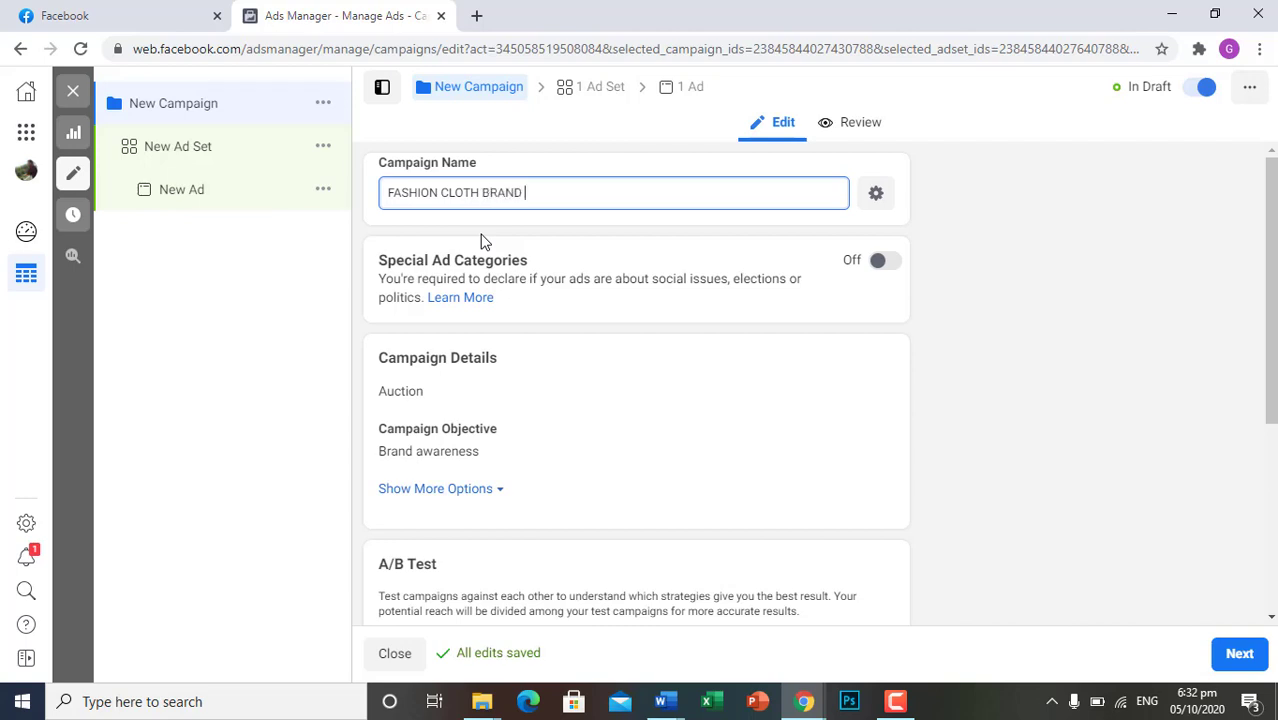
type("SS")
Open the campaign's new ad set and rename it as "FASHION CLOTH BRAND AWARNESS"
scroll(707, 500, "down", 3)
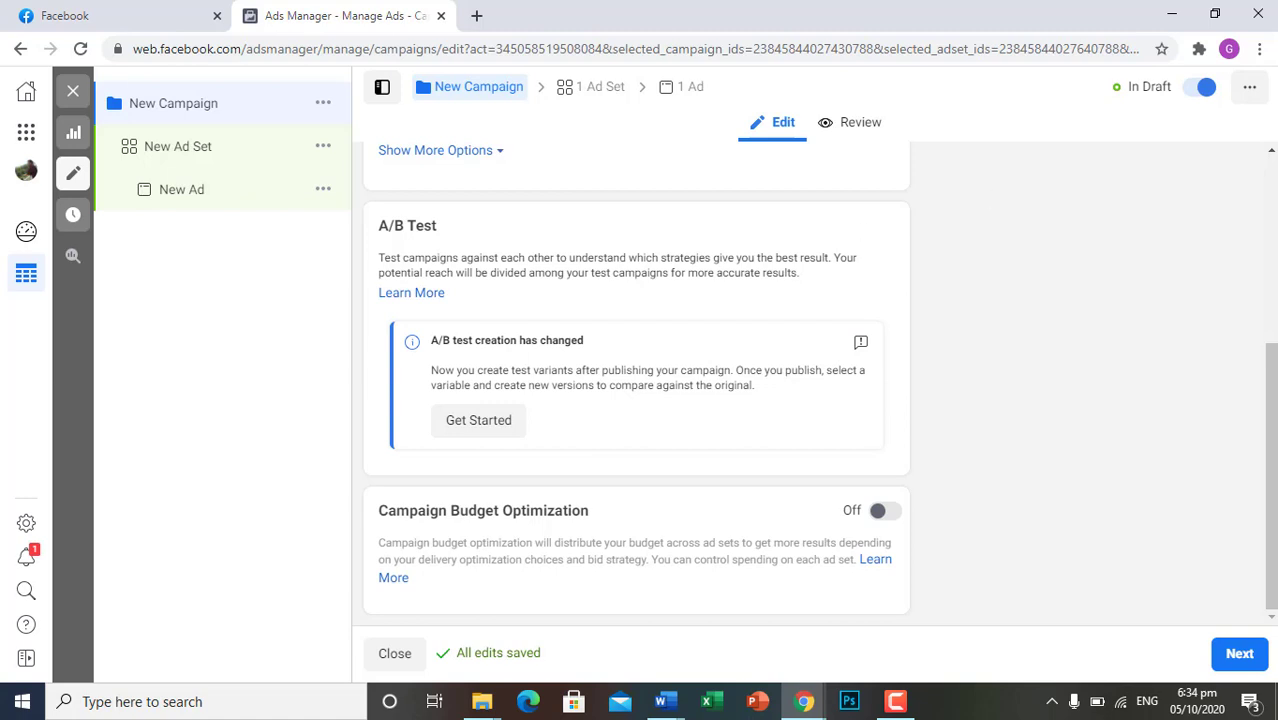
left_click(196, 156)
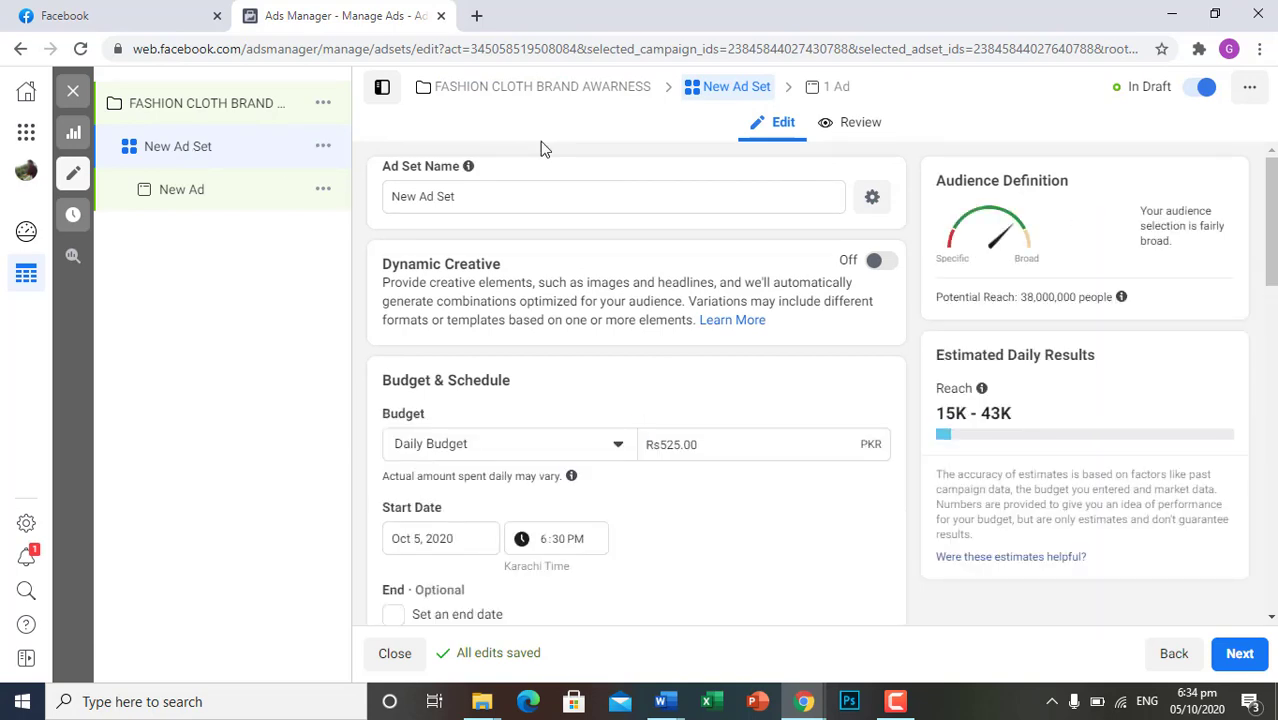
left_click_drag(482, 199, 364, 205)
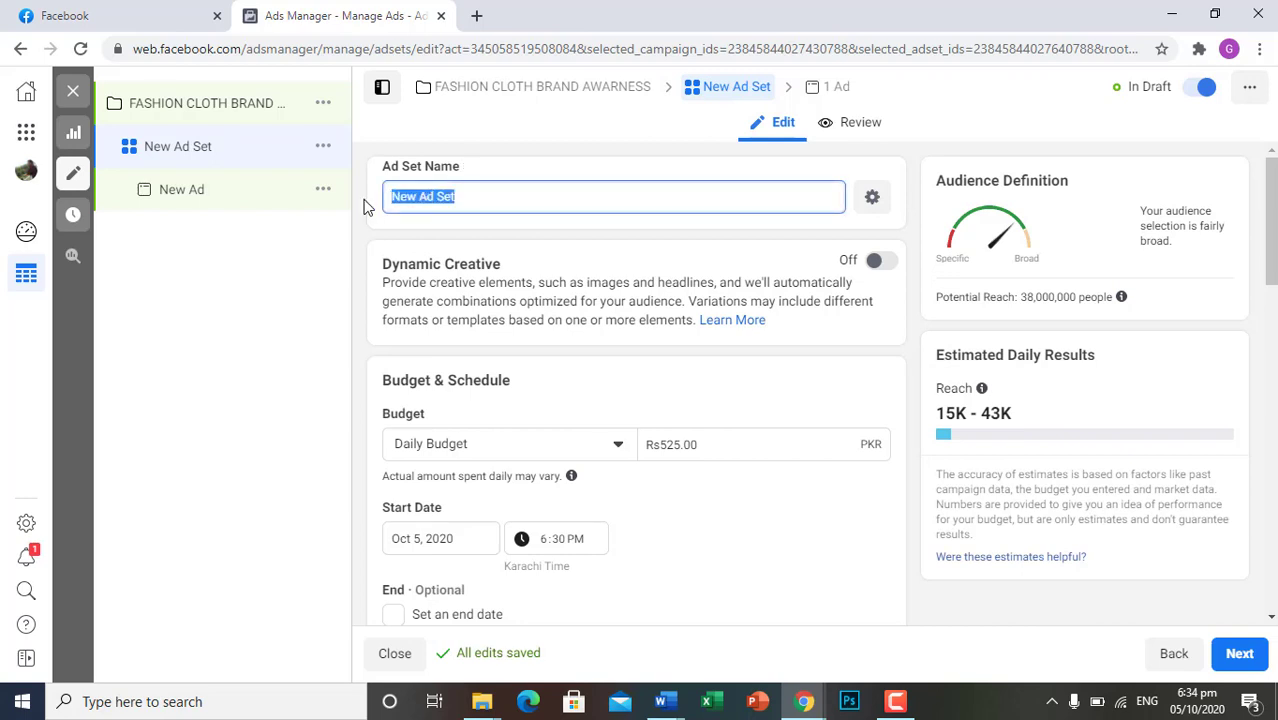
type("FASHI")
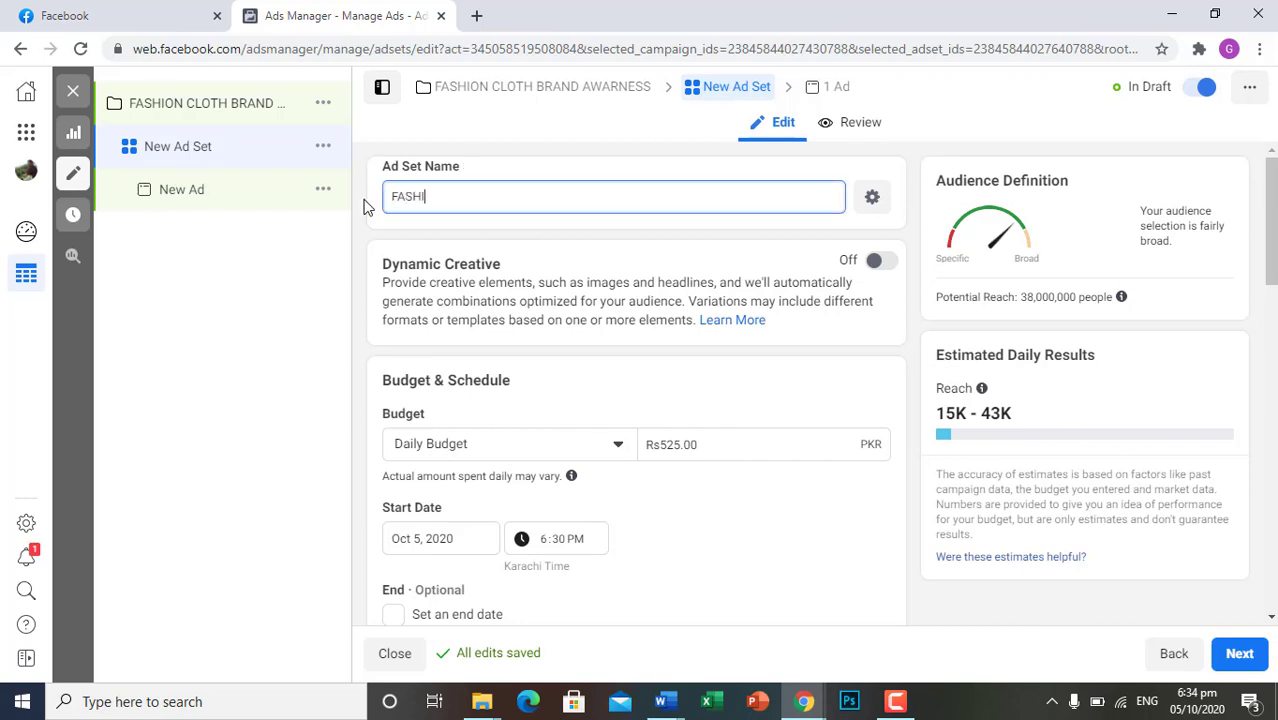
type("ON CLOTH BRAND ")
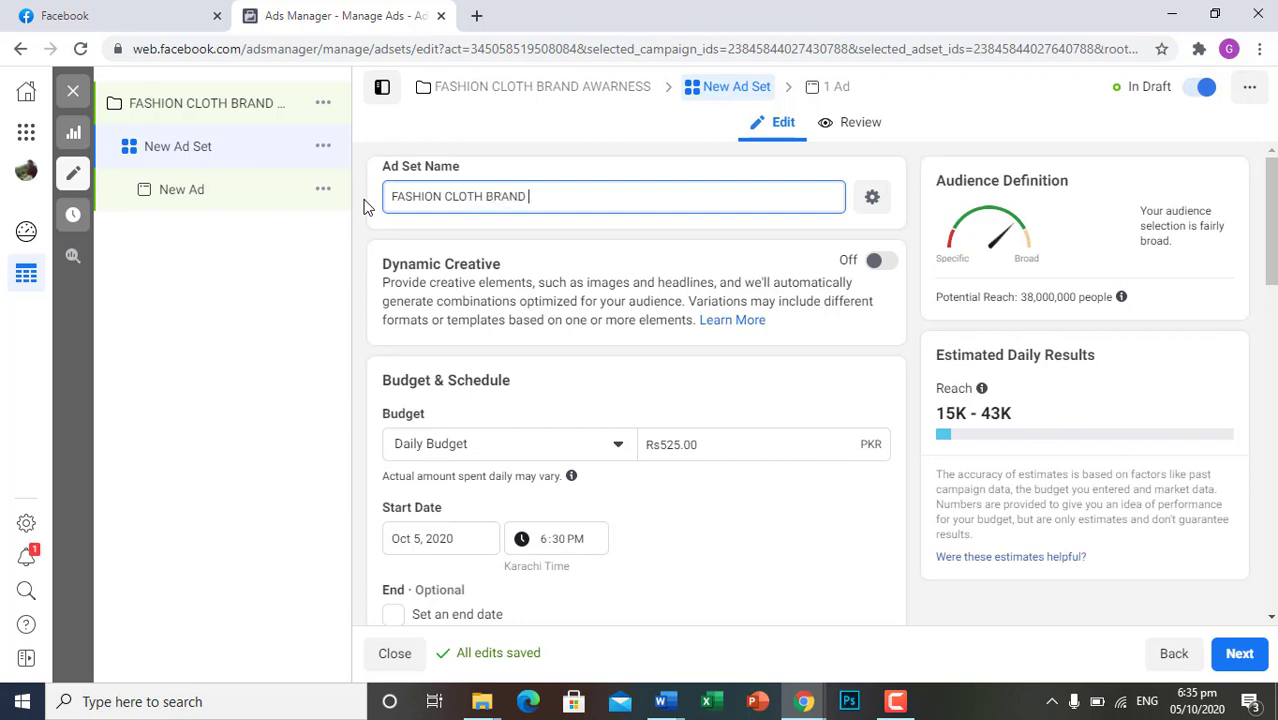
type("AWARNESS")
Look through the ad set's budget and schedule, audience, placements, and optimization and delivery settings
scroll(620, 319, "down", 2)
scroll(621, 319, "down", 4)
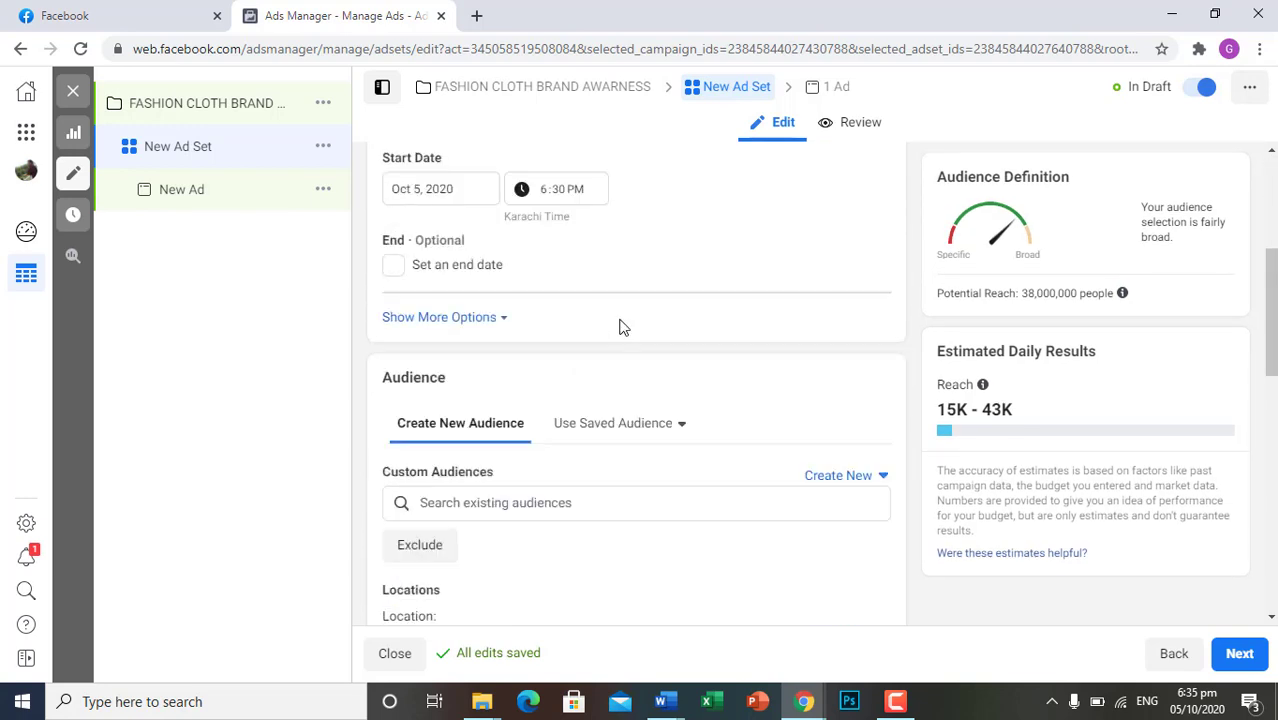
scroll(622, 325, "up", 5)
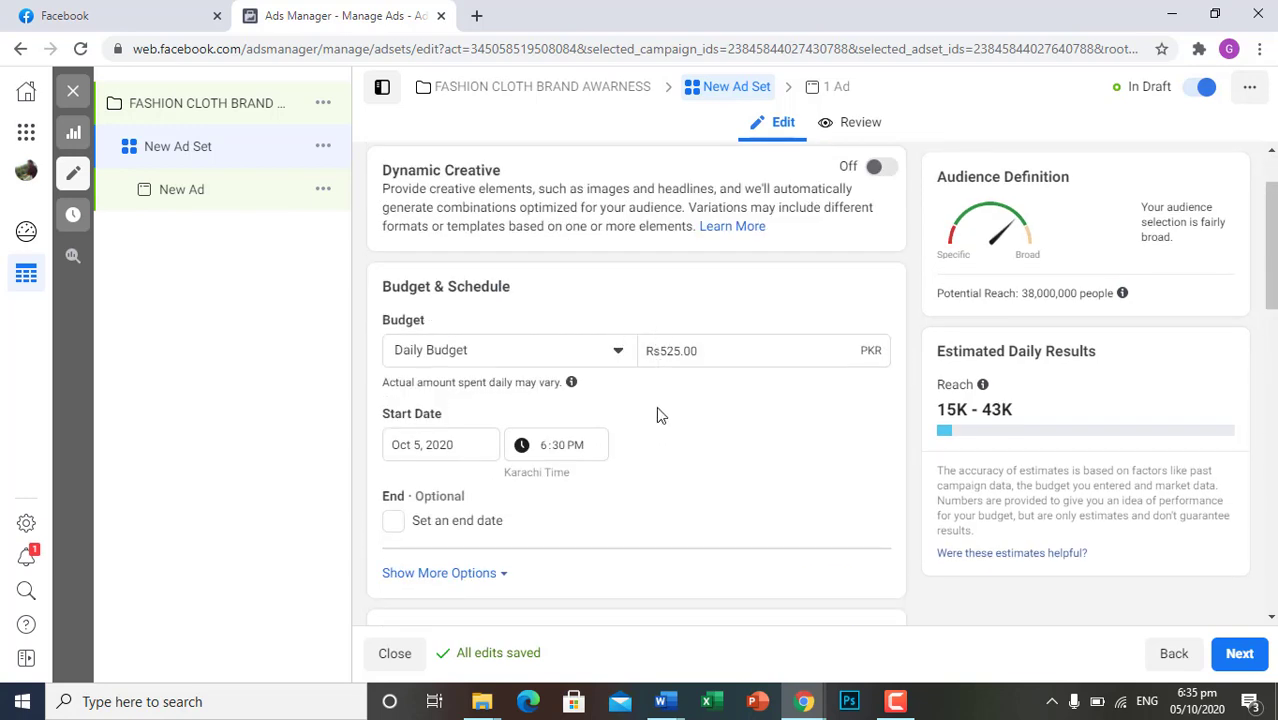
scroll(657, 409, "up", 1)
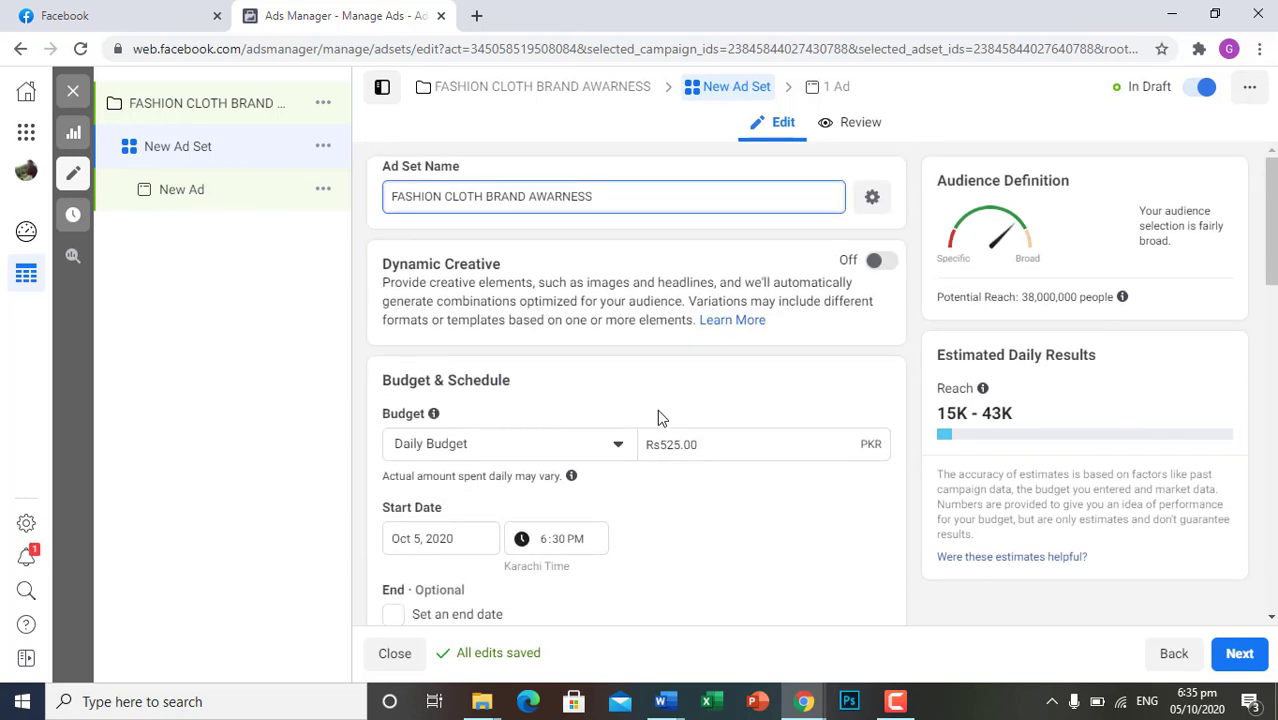
scroll(522, 419, "down", 9)
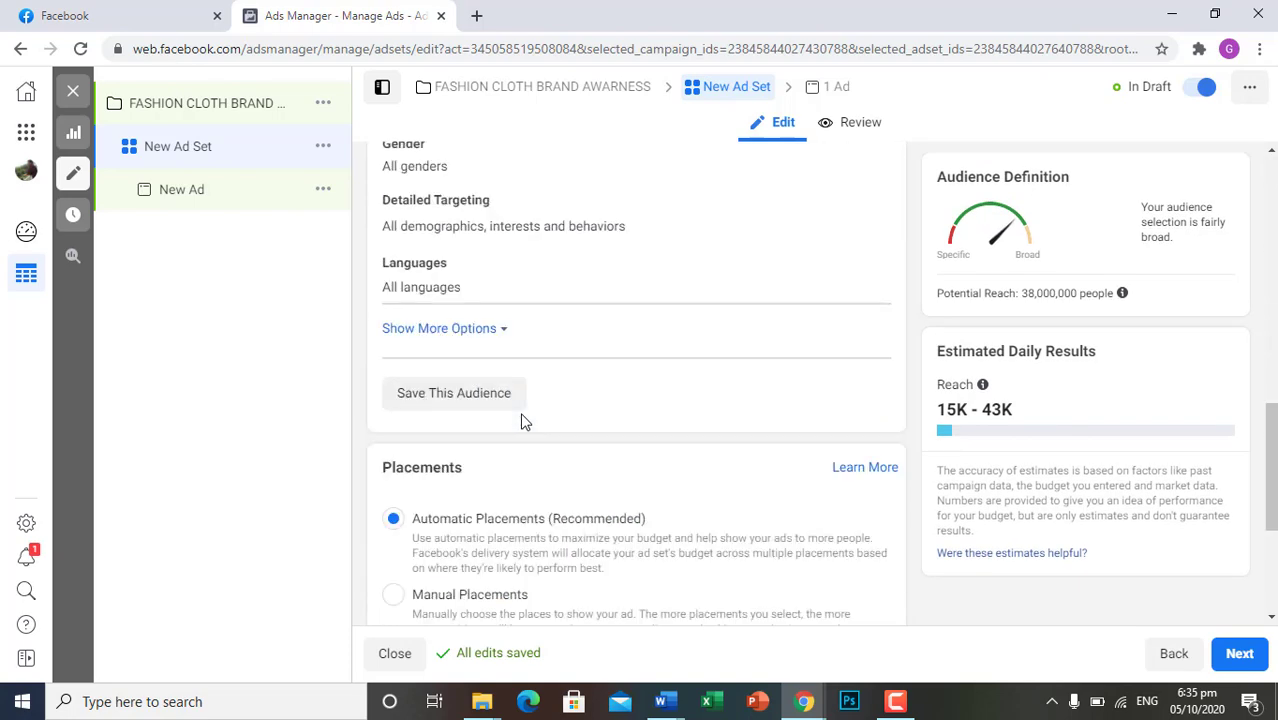
scroll(521, 420, "down", 3)
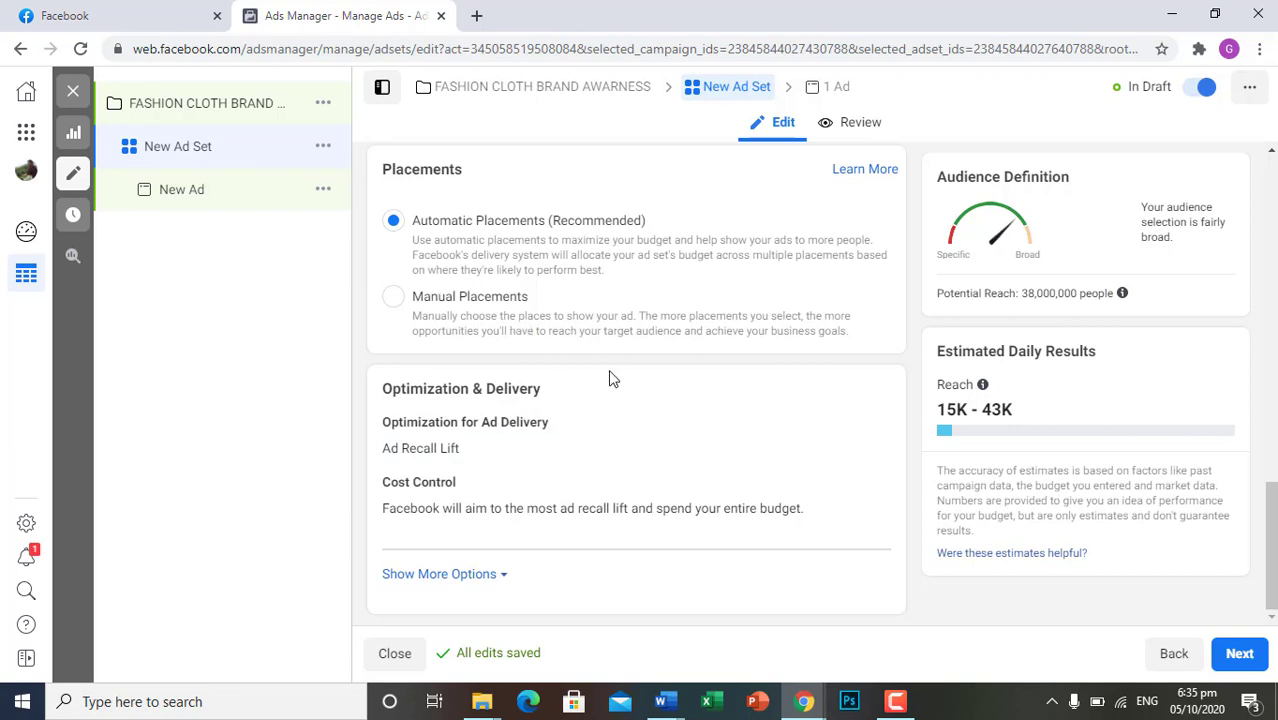
scroll(608, 374, "up", 5)
scroll(610, 375, "up", 2)
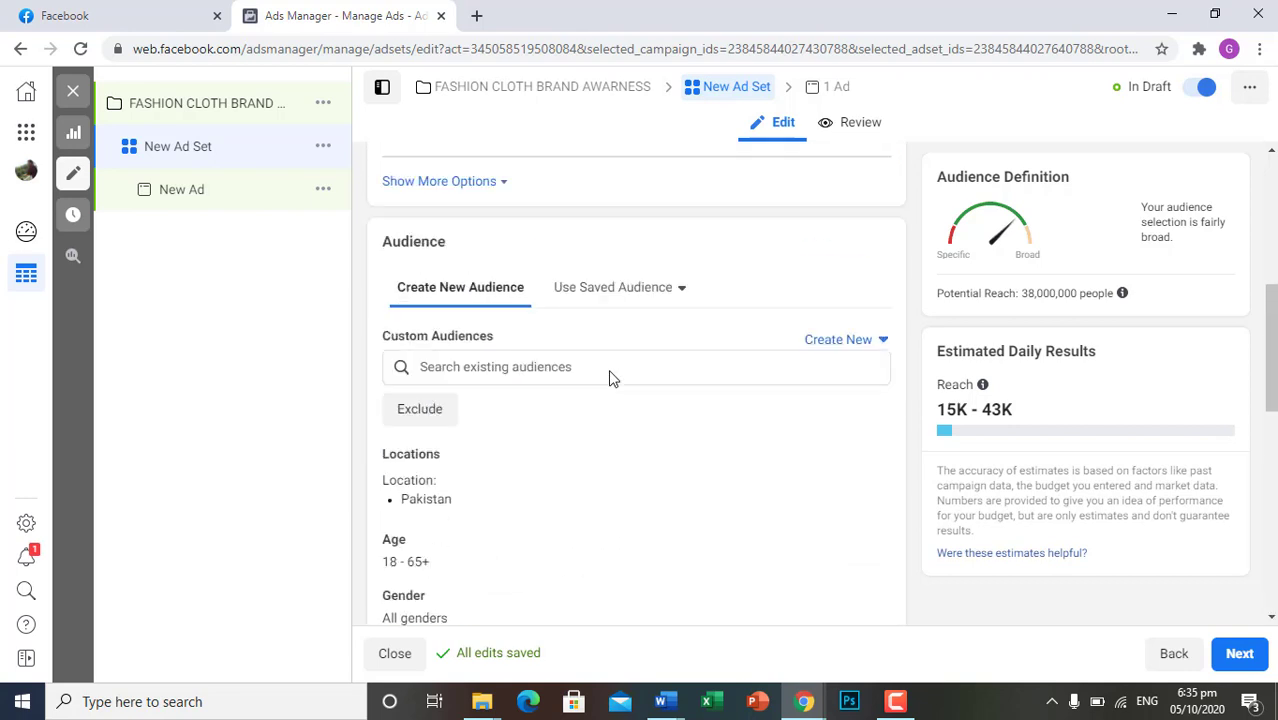
scroll(610, 372, "up", 3)
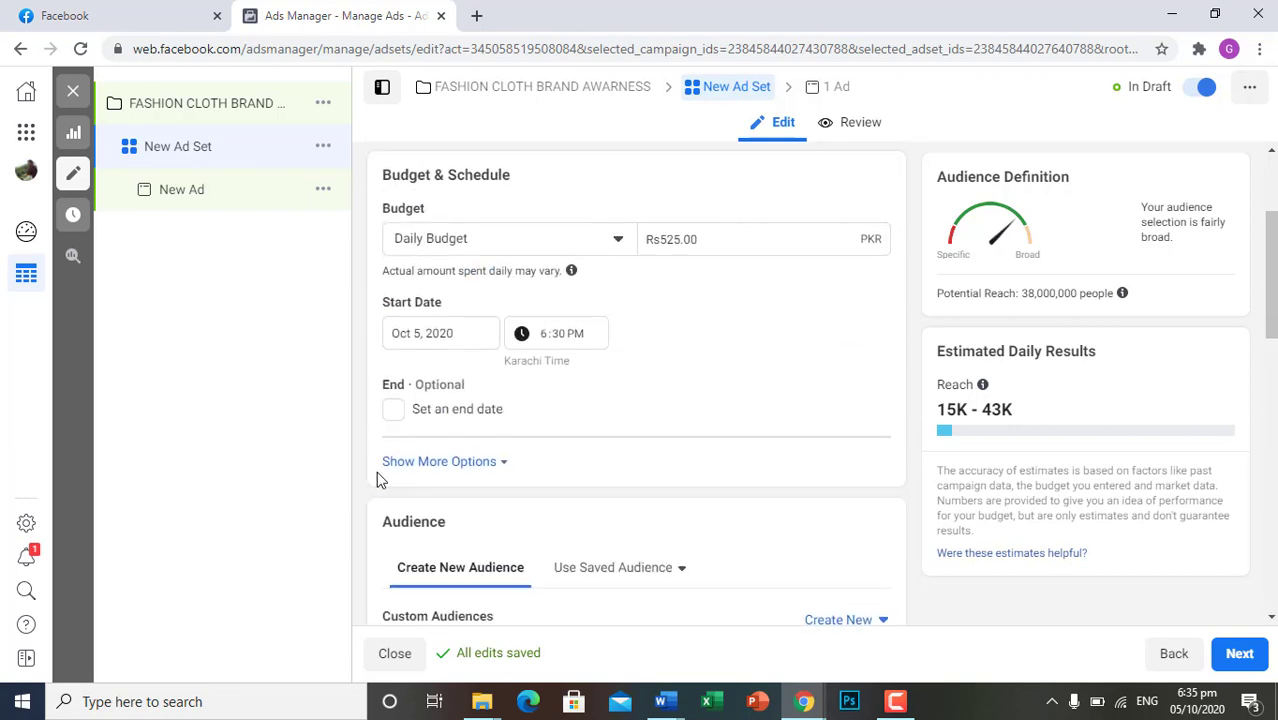
scroll(376, 471, "down", 2)
scroll(455, 509, "down", 1)
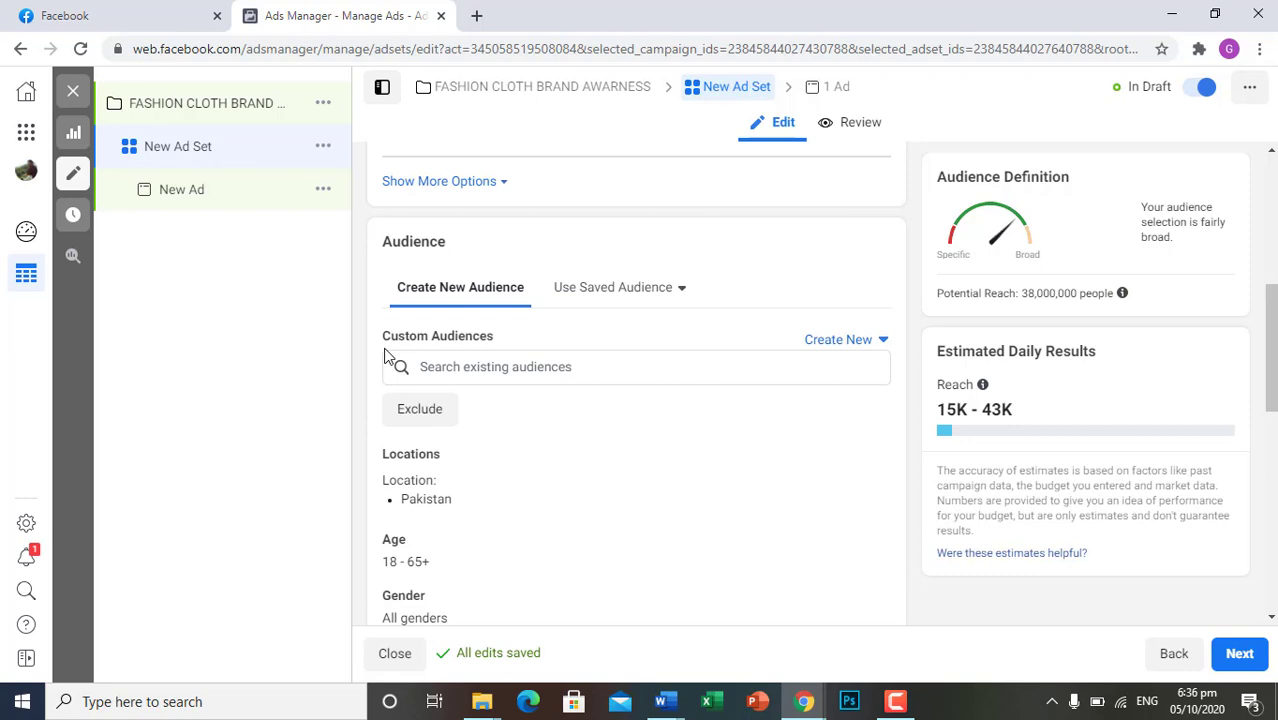
scroll(389, 357, "up", 4)
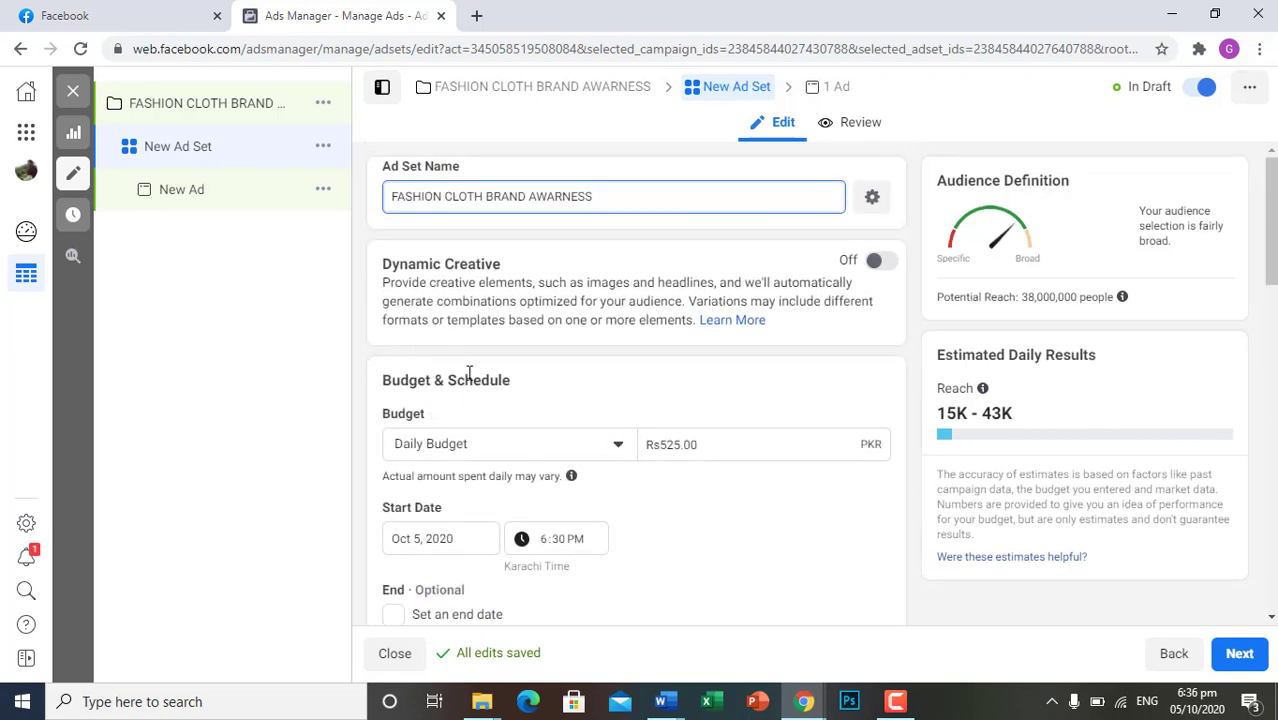
scroll(468, 371, "down", 10)
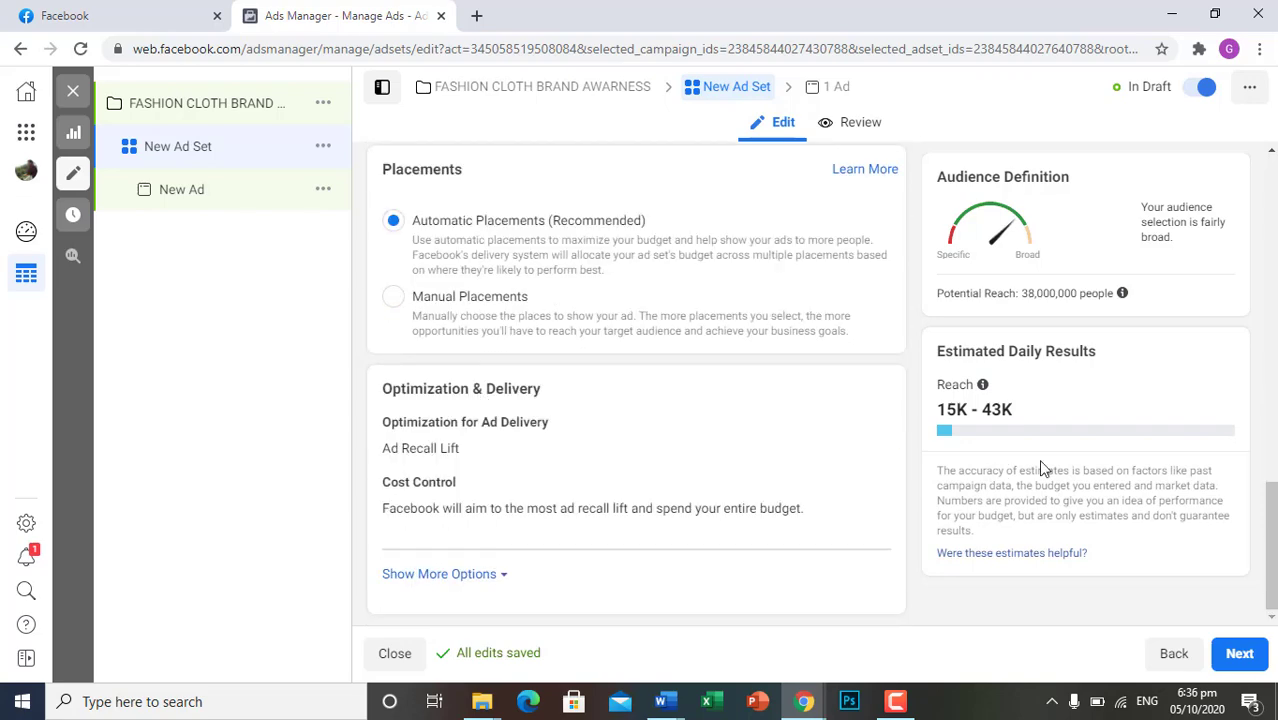
scroll(762, 556, "up", 10)
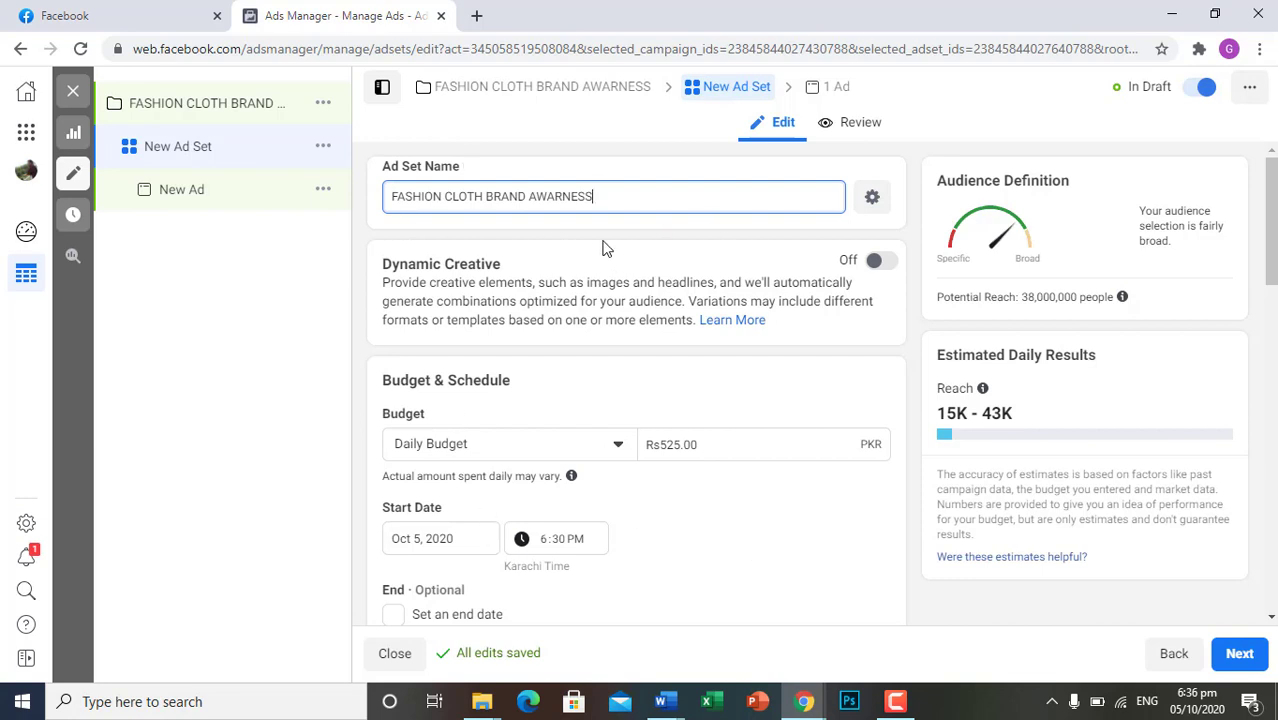
Switch the ad set's budget type to Lifetime Budget and back to Daily Budget, and dismiss the start date alert
scroll(812, 360, "down", 2)
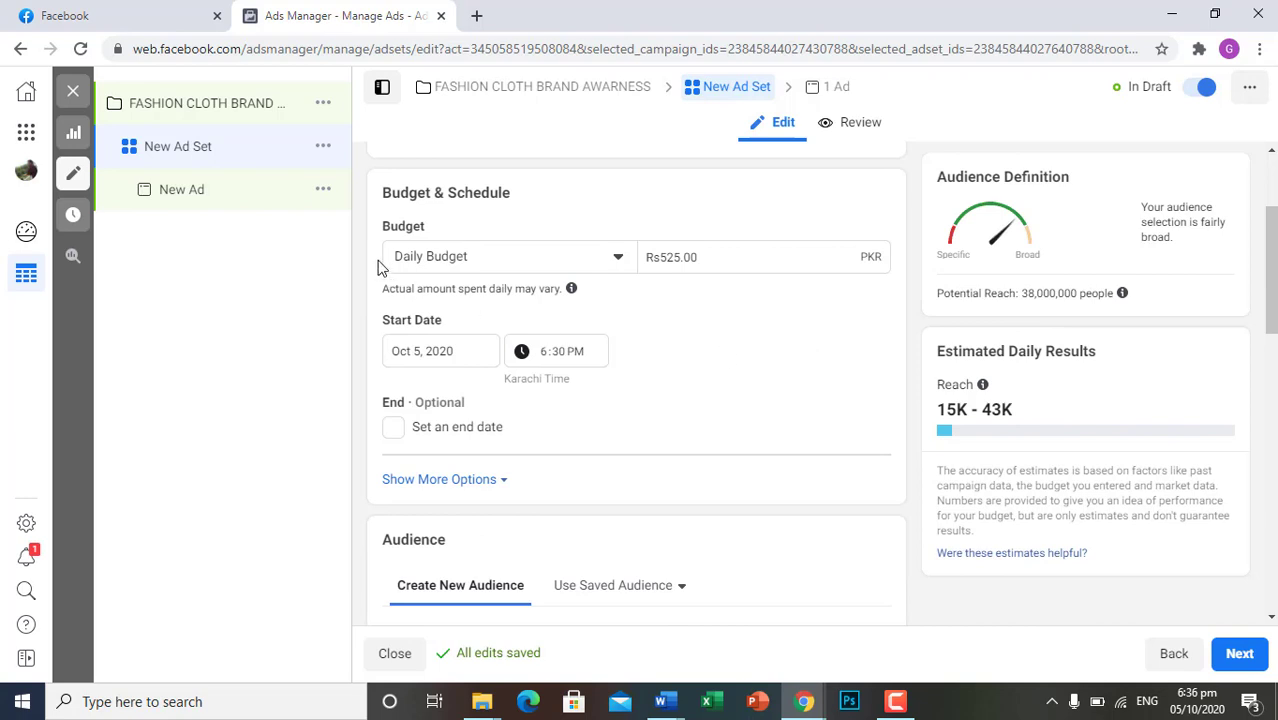
left_click(593, 265)
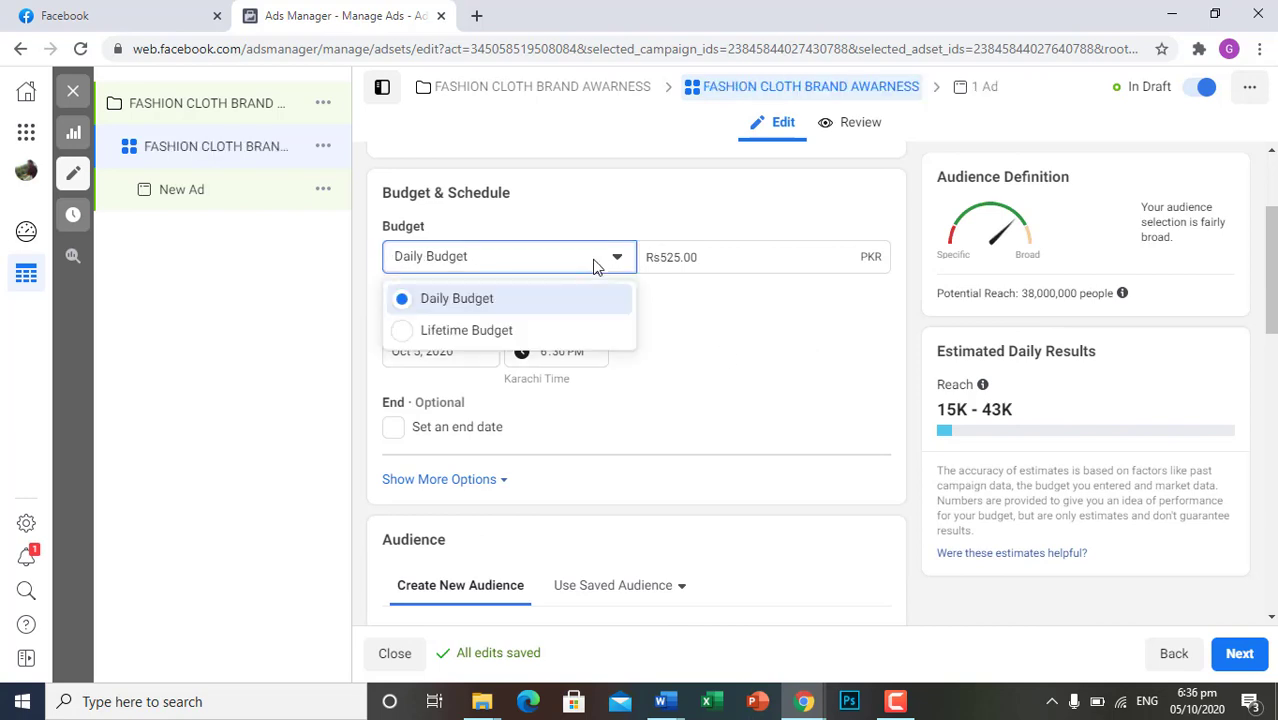
left_click(546, 340)
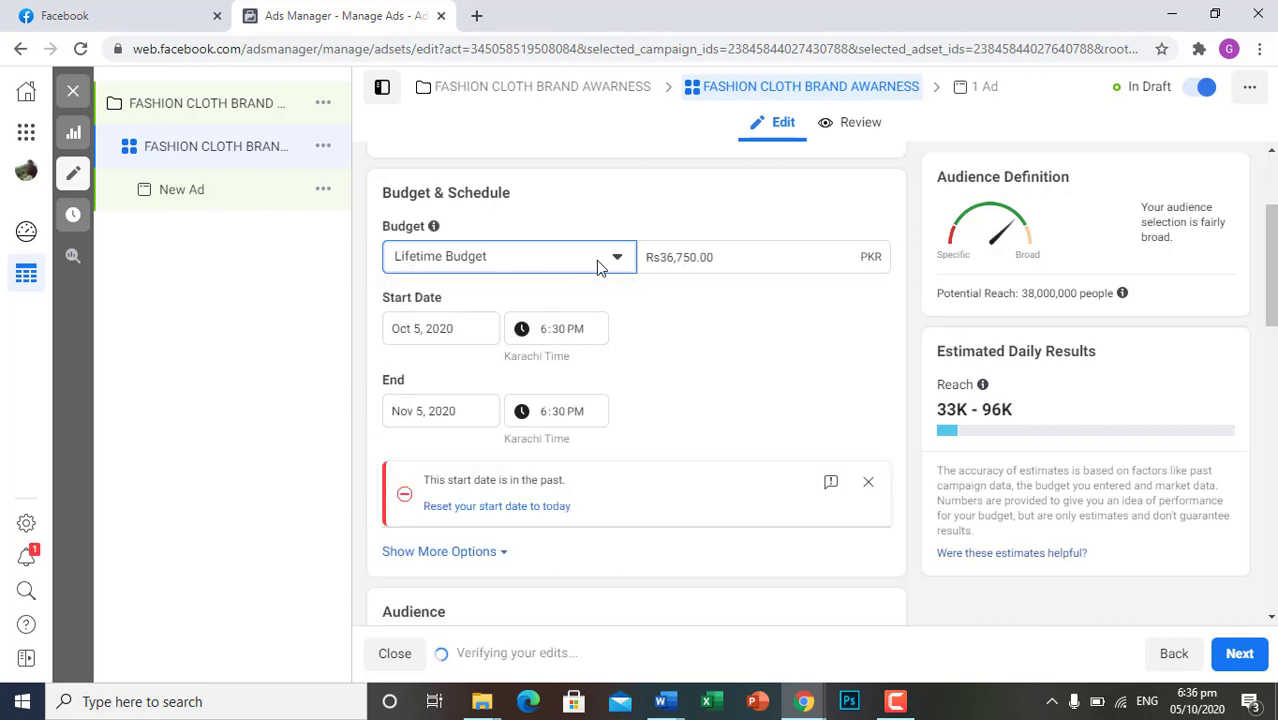
left_click(599, 262)
left_click(548, 302)
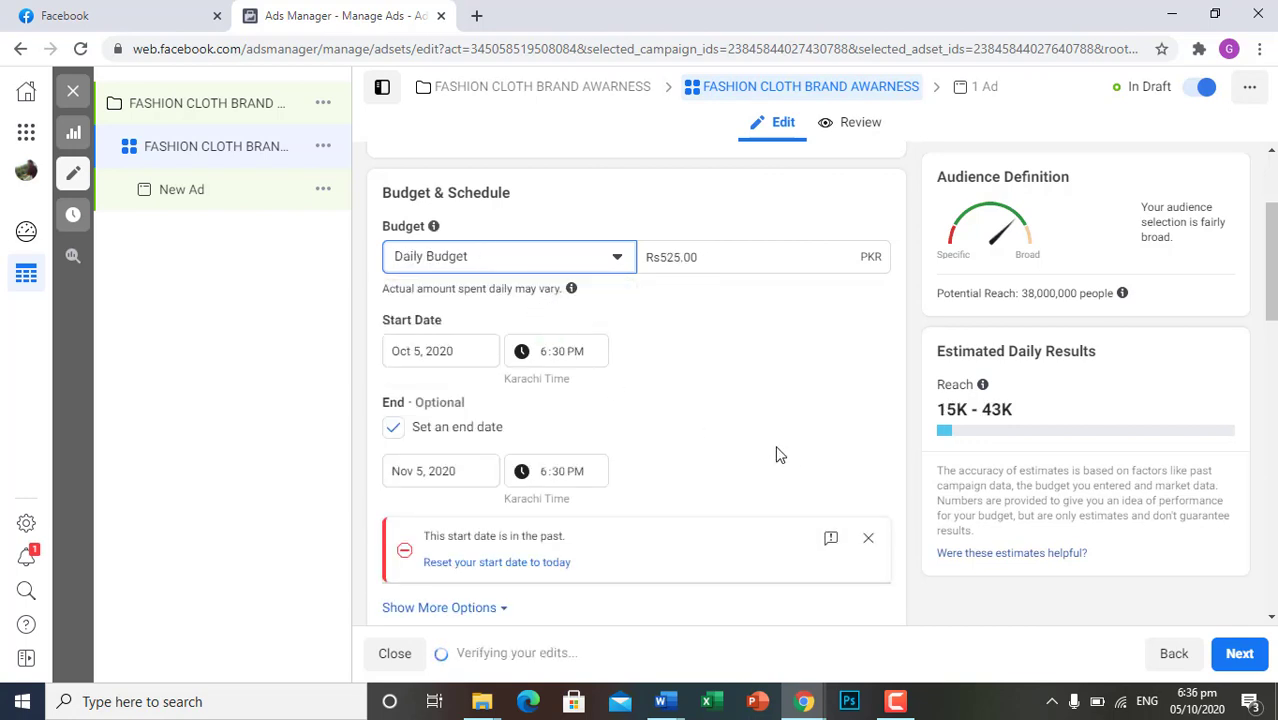
left_click(867, 539)
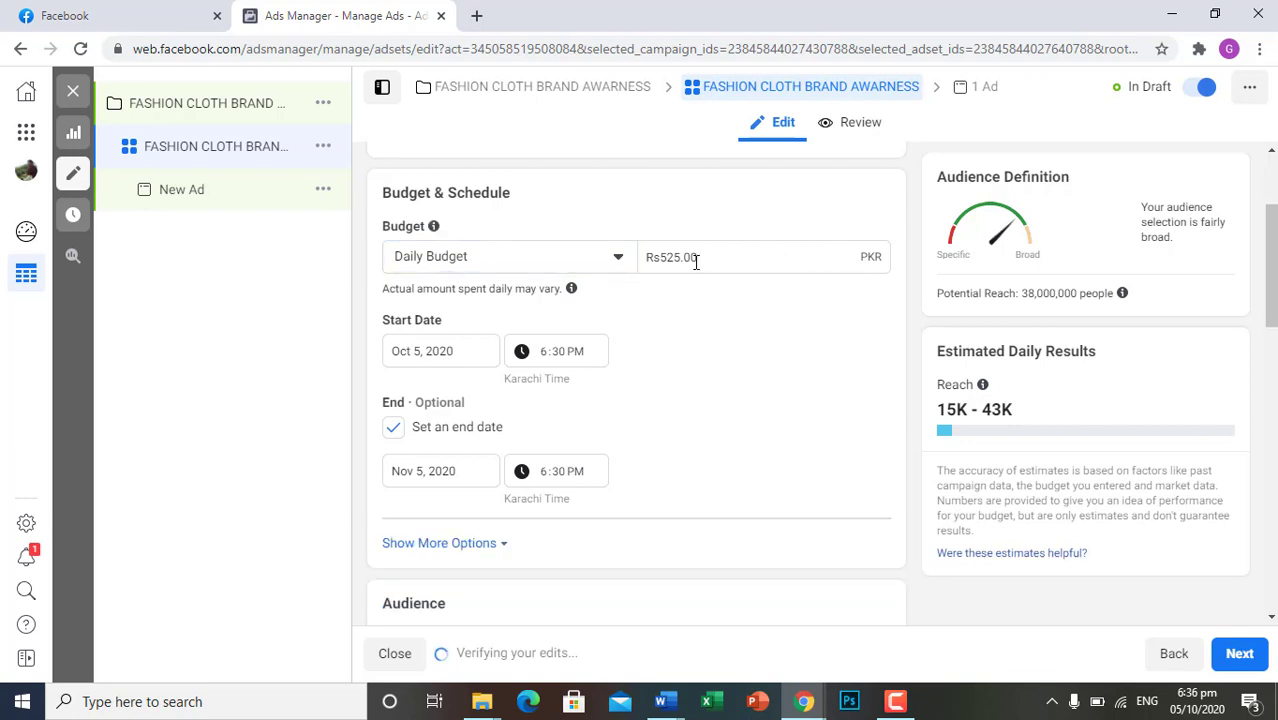
Set the ad set's daily budget to 1000 PKR
left_click_drag(702, 257, 588, 267)
type("1000")
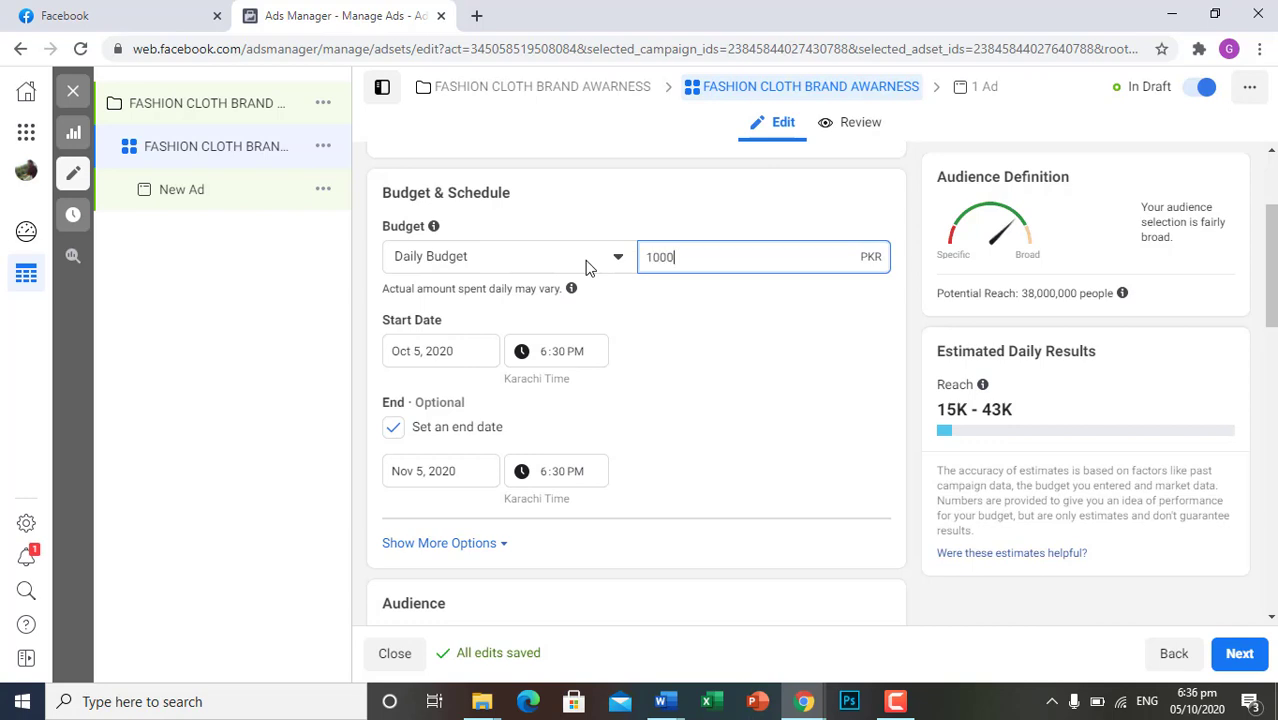
Apply the daily budget and look over the ad set's estimated daily results, schedule and audience settings
left_click(243, 467)
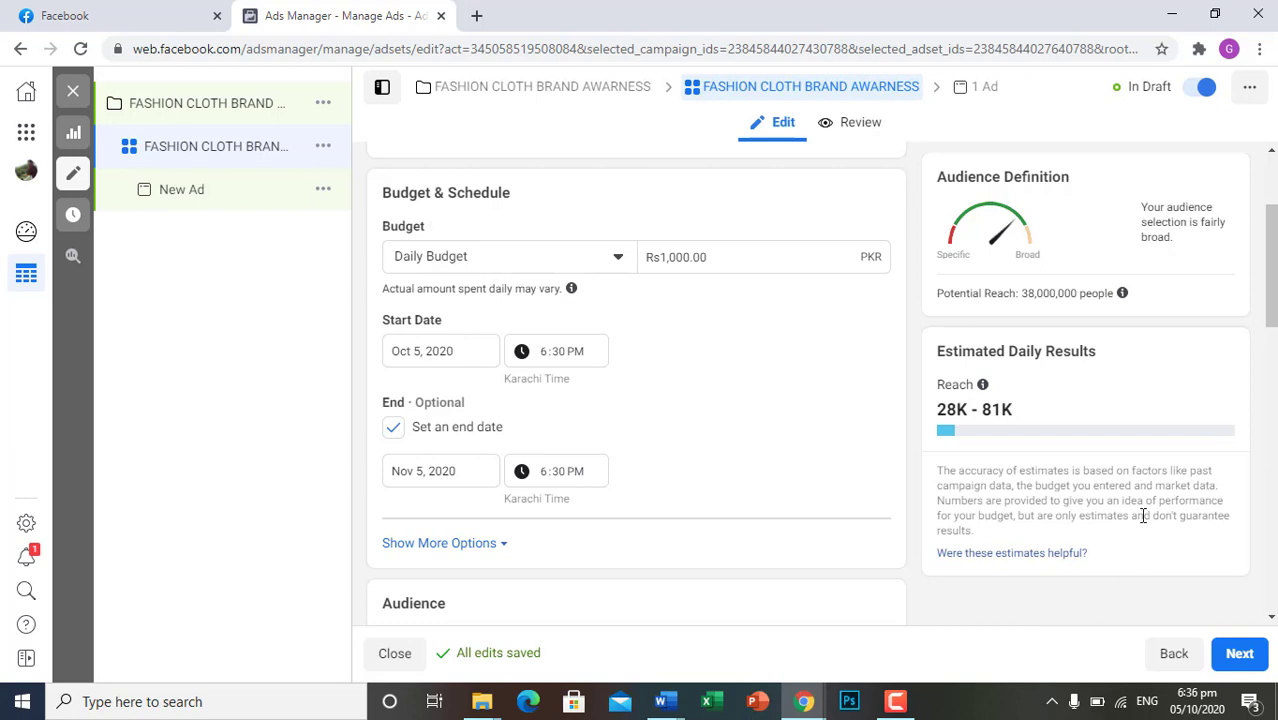
mouse_move(943, 388)
scroll(1086, 490, "down", 5)
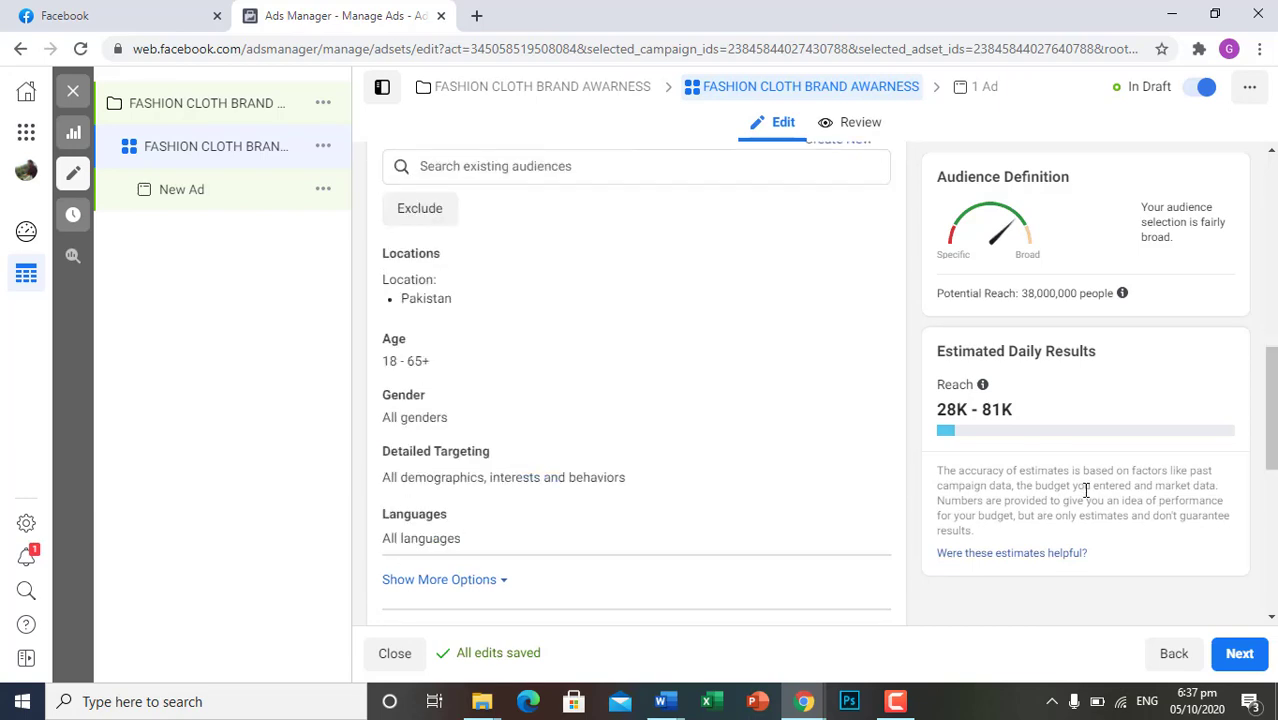
scroll(1086, 490, "up", 5)
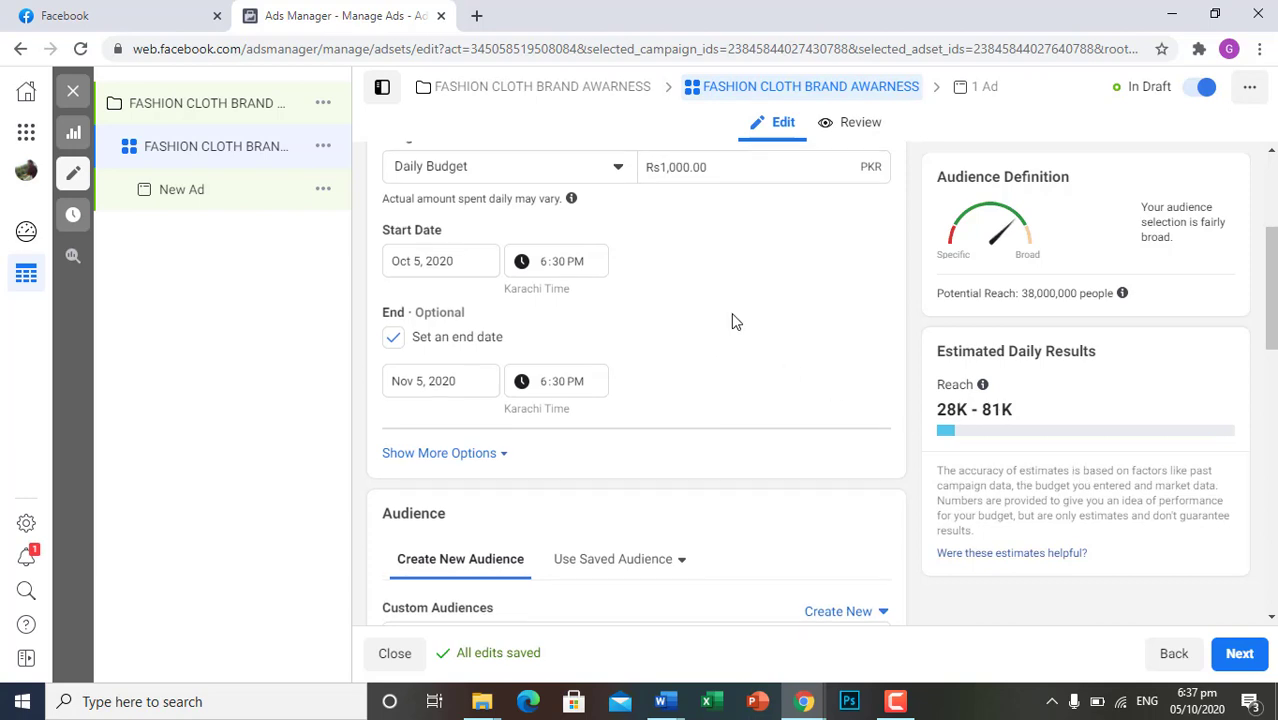
scroll(731, 321, "up", 1)
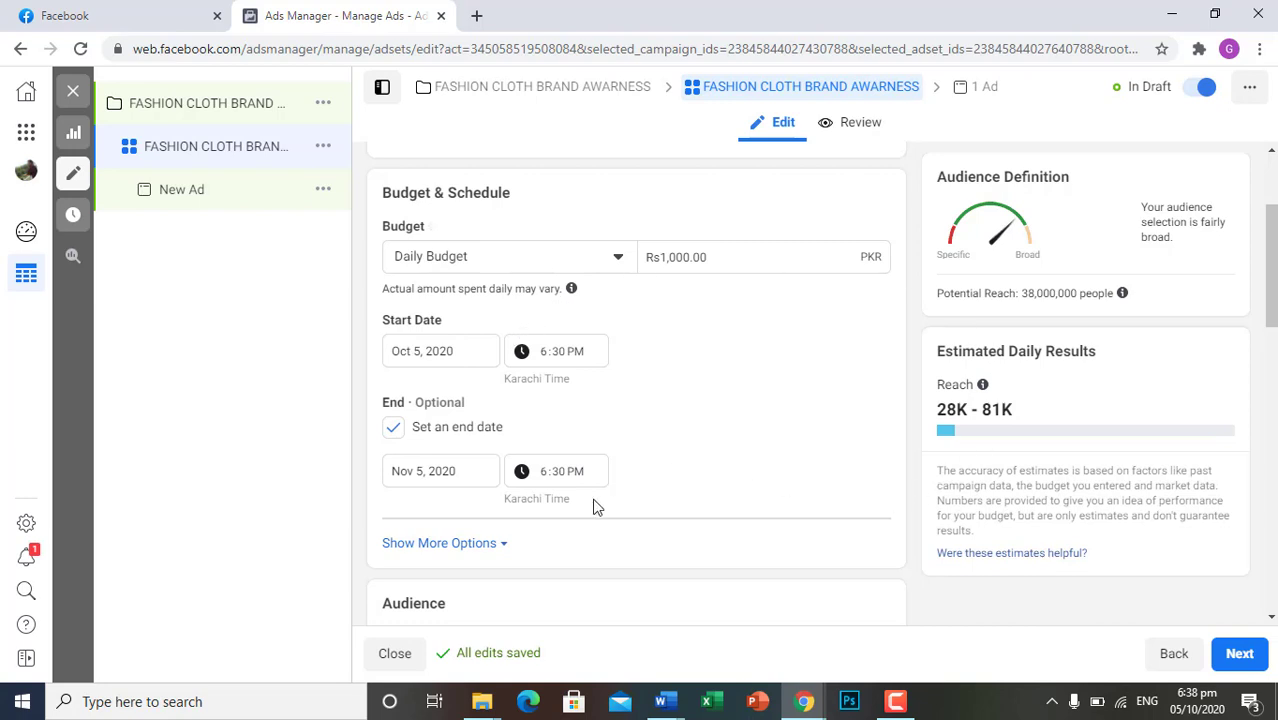
Turn the ad set's end date off and on, set it to Oct 7, 2020, and dismiss the start date alert
left_click(396, 429)
left_click(395, 430)
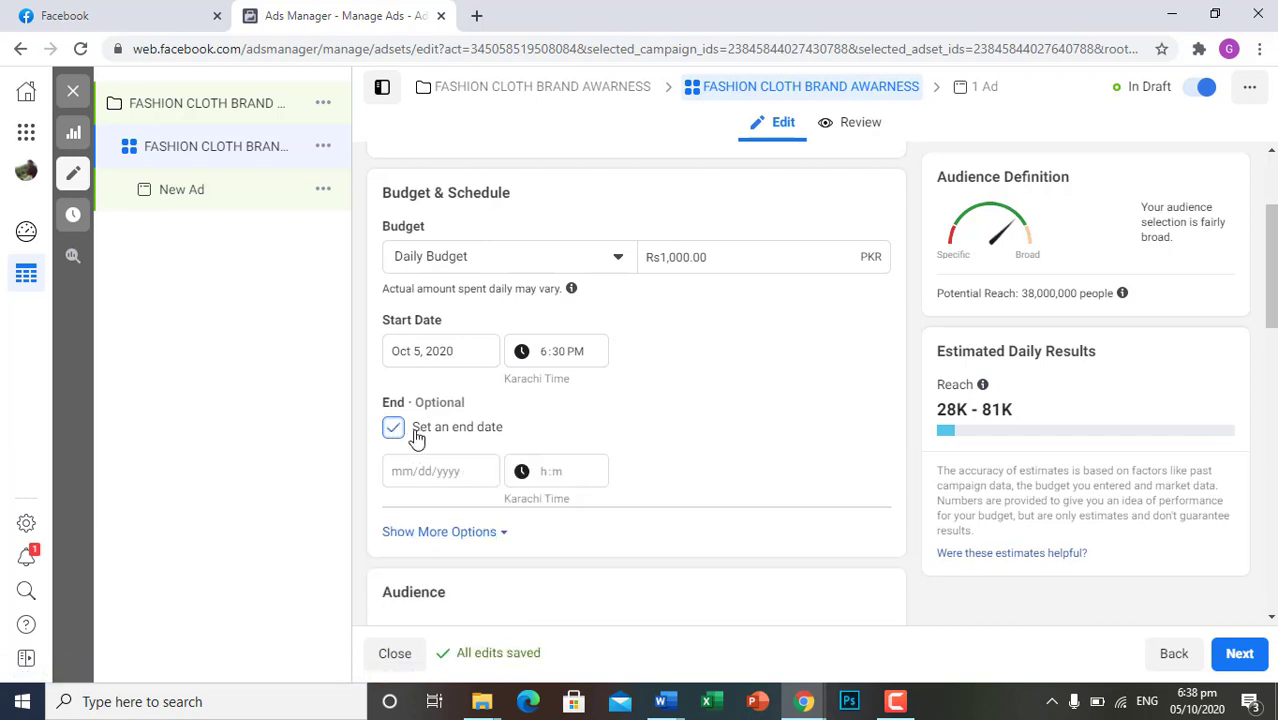
left_click(491, 471)
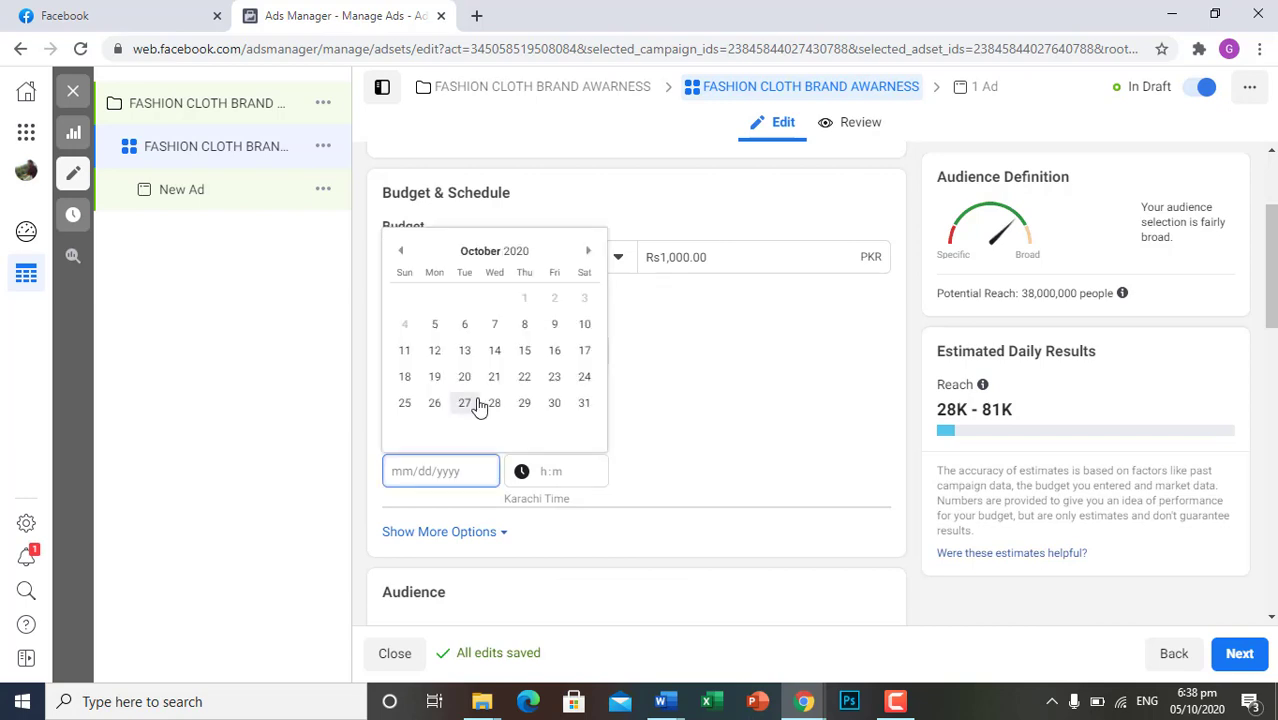
left_click(494, 324)
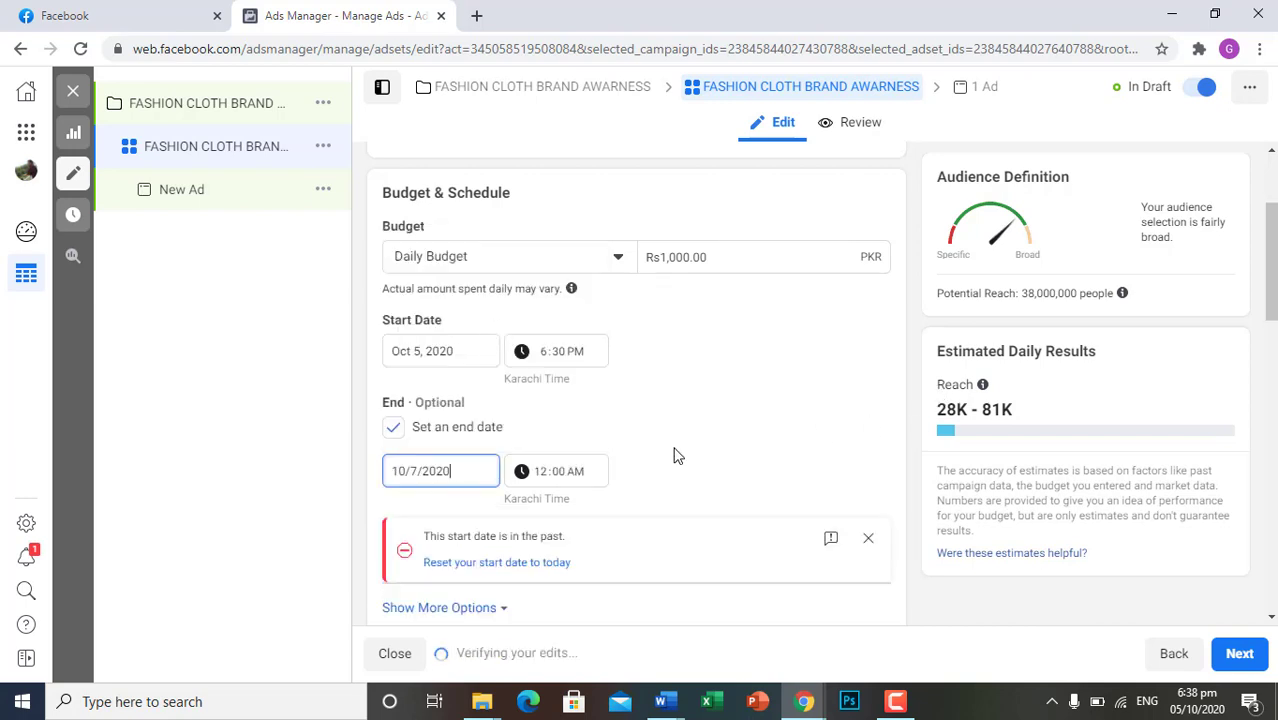
left_click(629, 404)
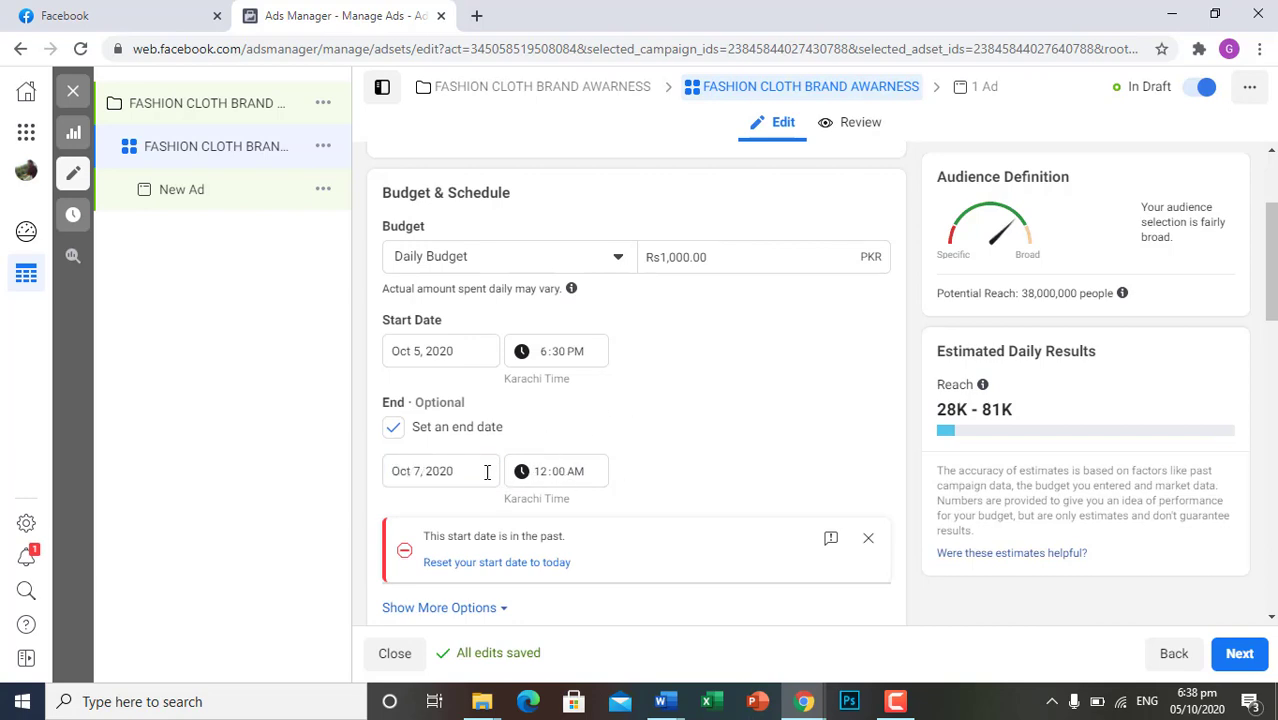
left_click(486, 472)
left_click(868, 539)
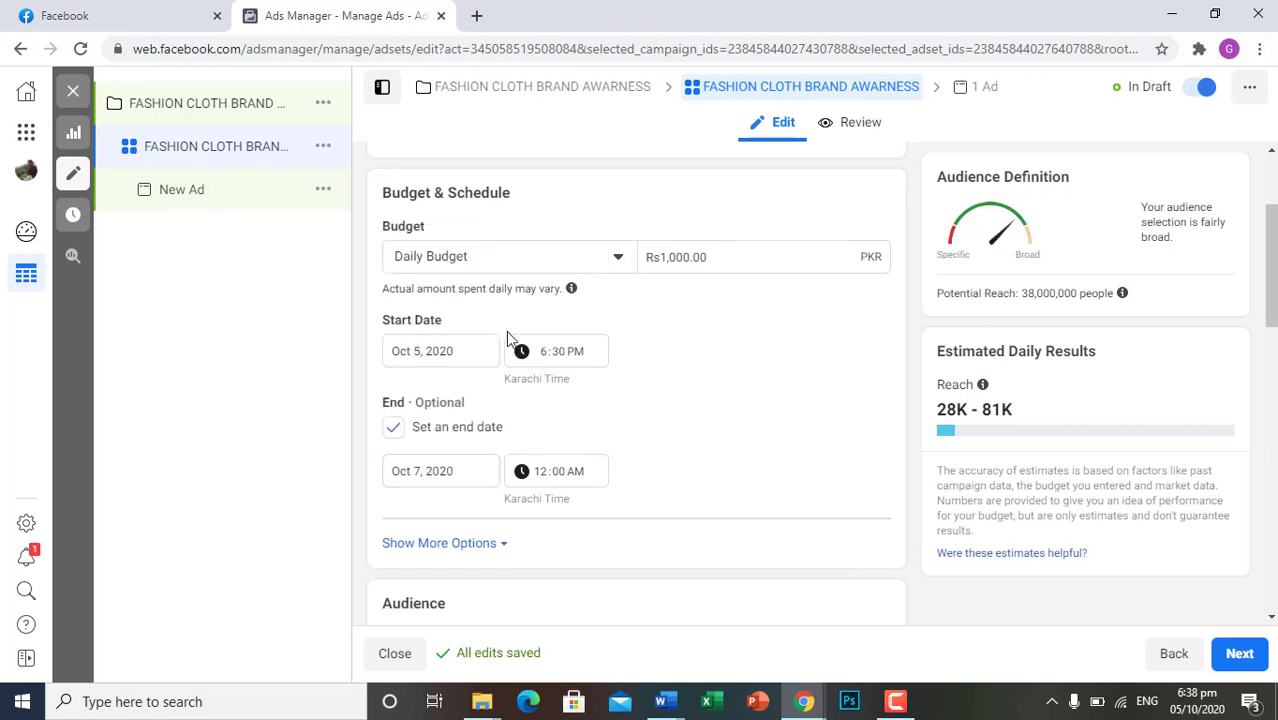
Set the ad set's end date to Oct 10, 2020 and turn the end date option off again
left_click(478, 470)
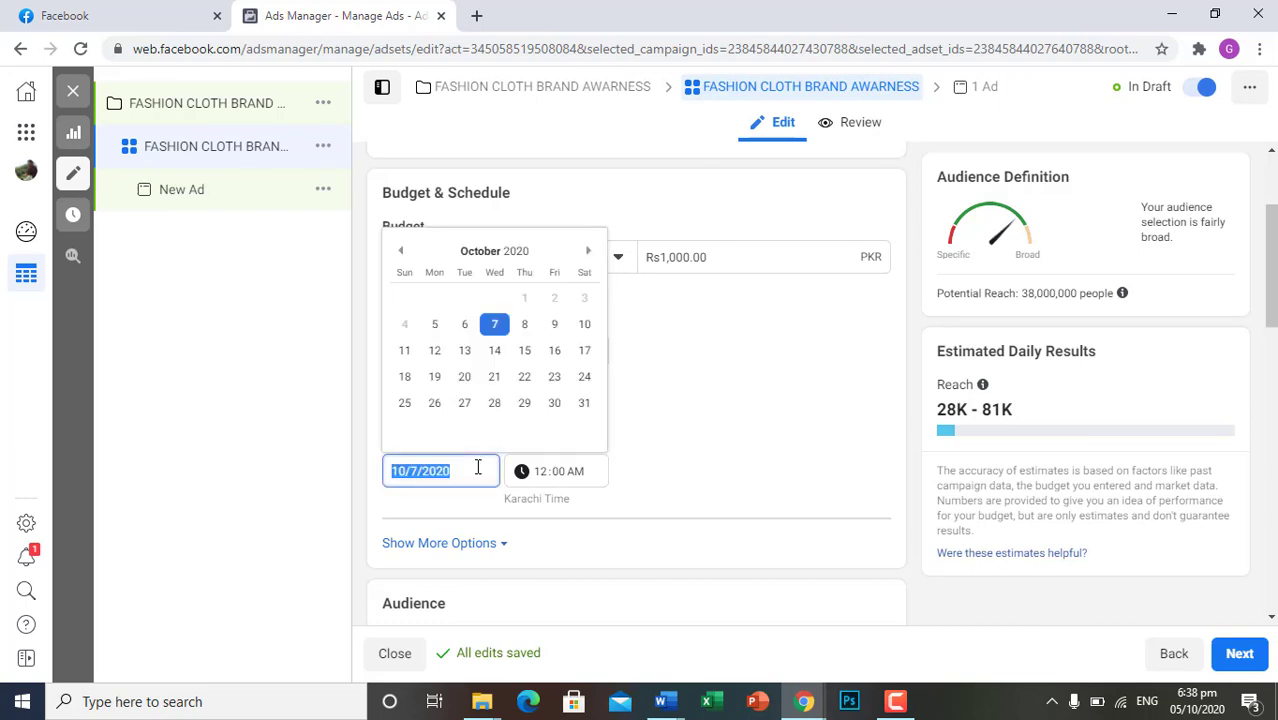
left_click(580, 323)
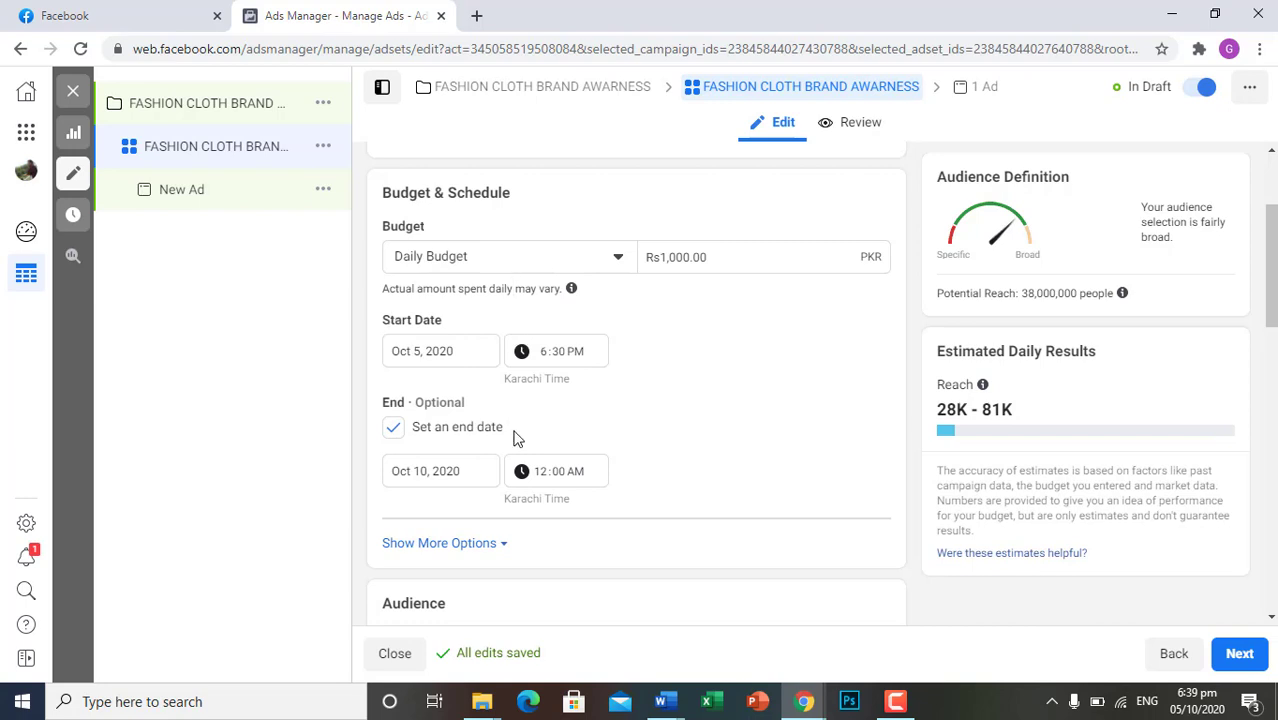
left_click(394, 428)
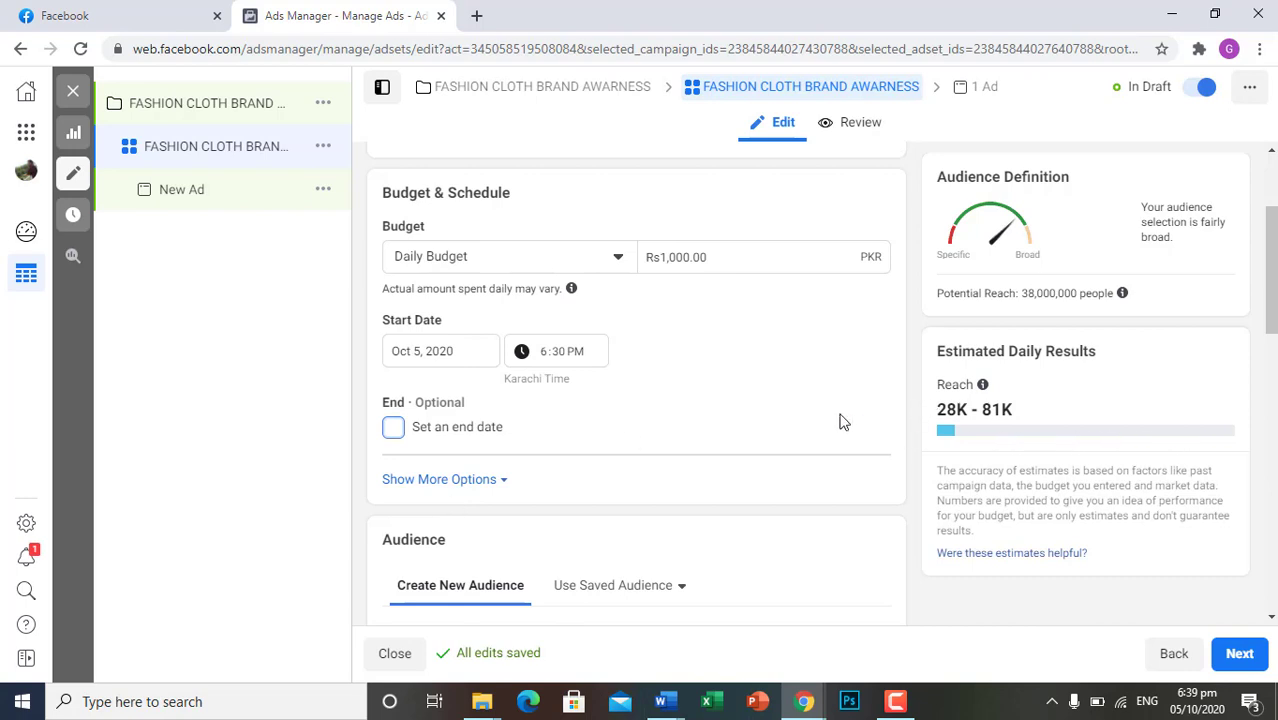
Switch the ad set's budget type to Lifetime Budget and dismiss the start date alert
left_click(613, 262)
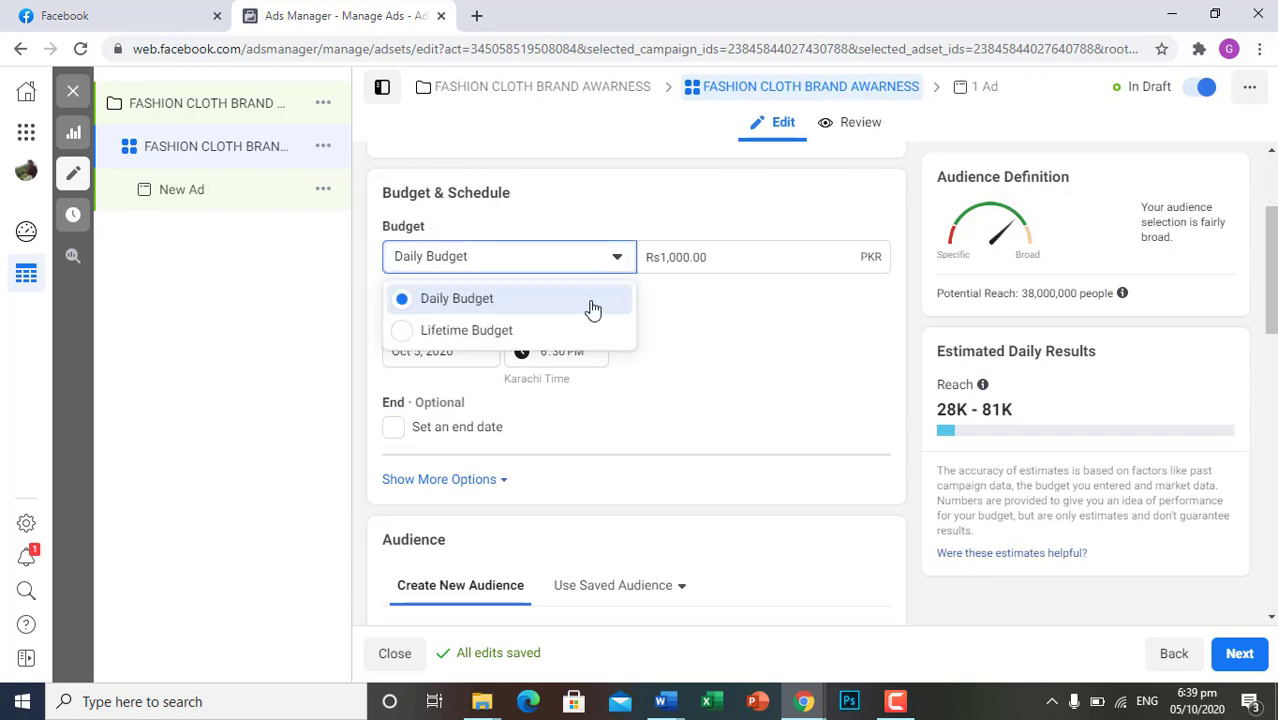
left_click(398, 337)
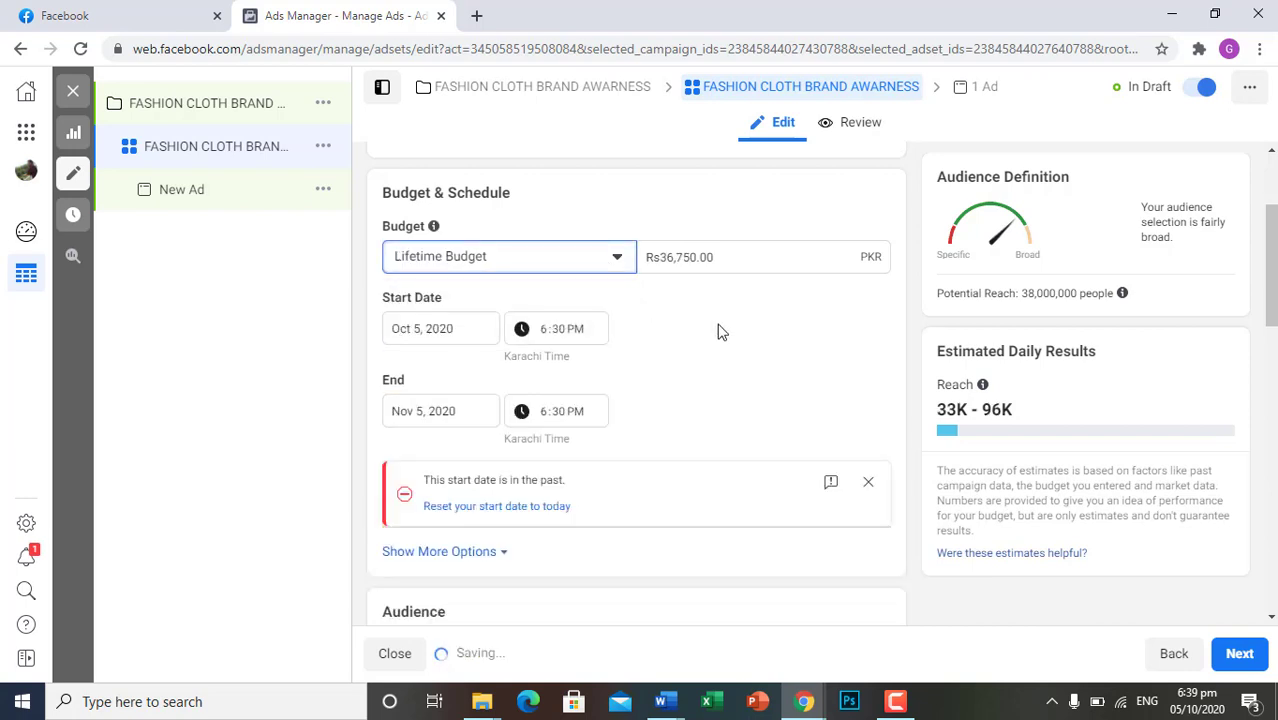
left_click(869, 483)
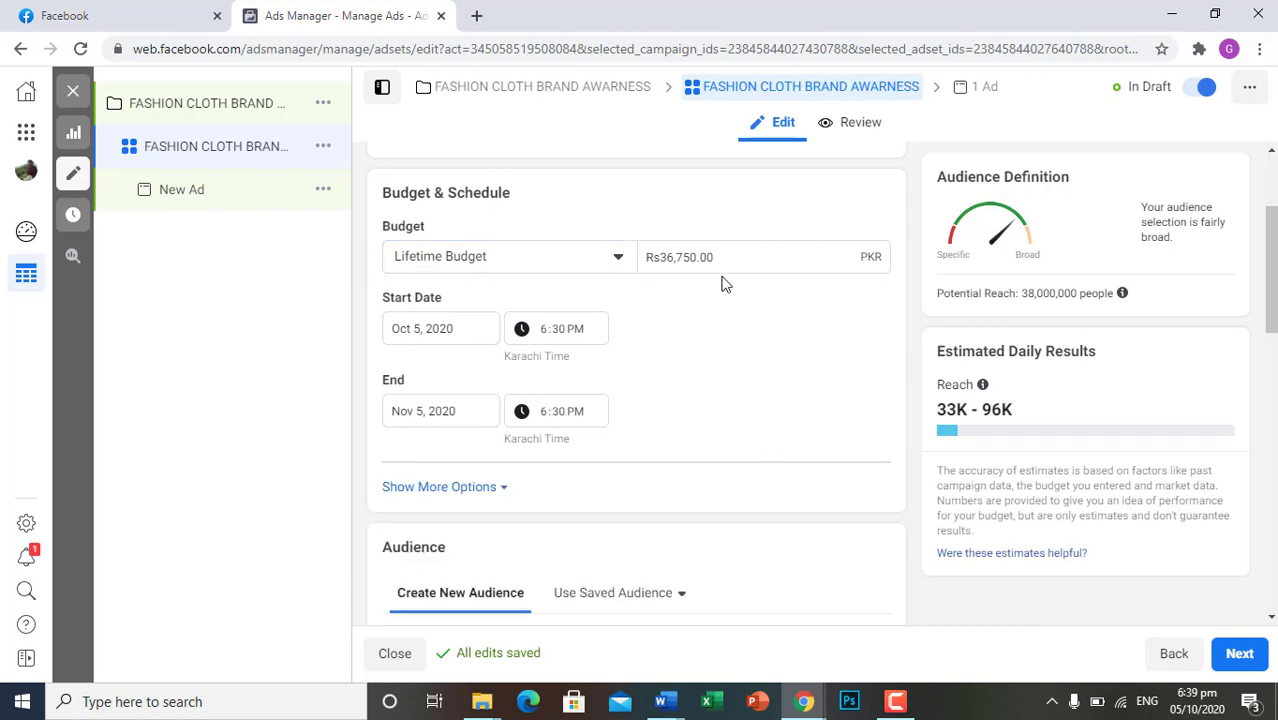
Set the lifetime budget to 5000 PKR and raise it to 5200 PKR
left_click_drag(716, 257, 650, 257)
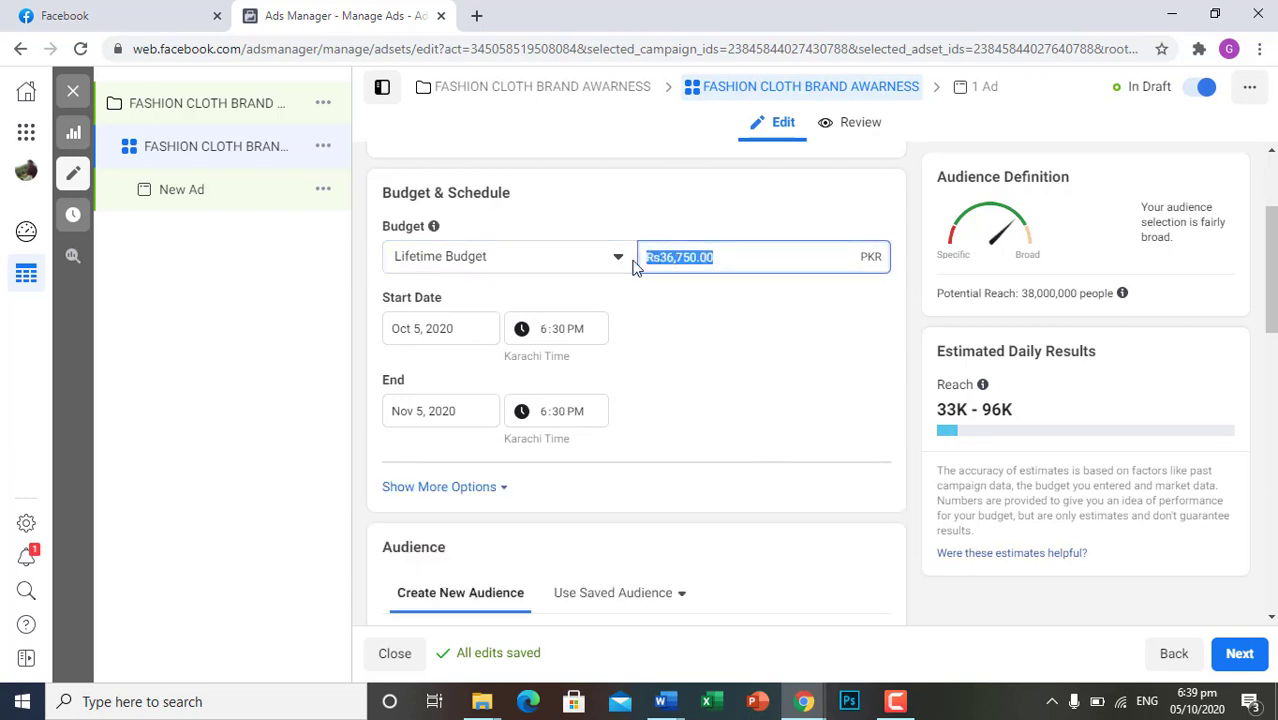
type("5000")
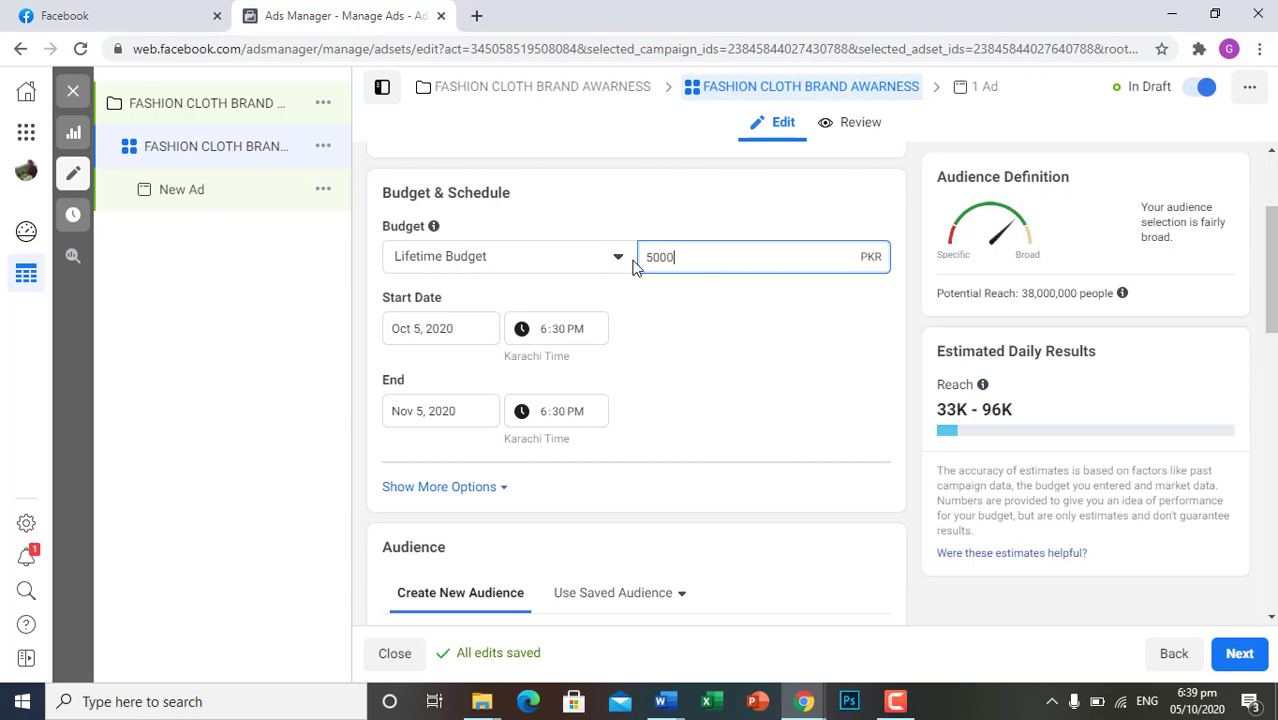
left_click(763, 427)
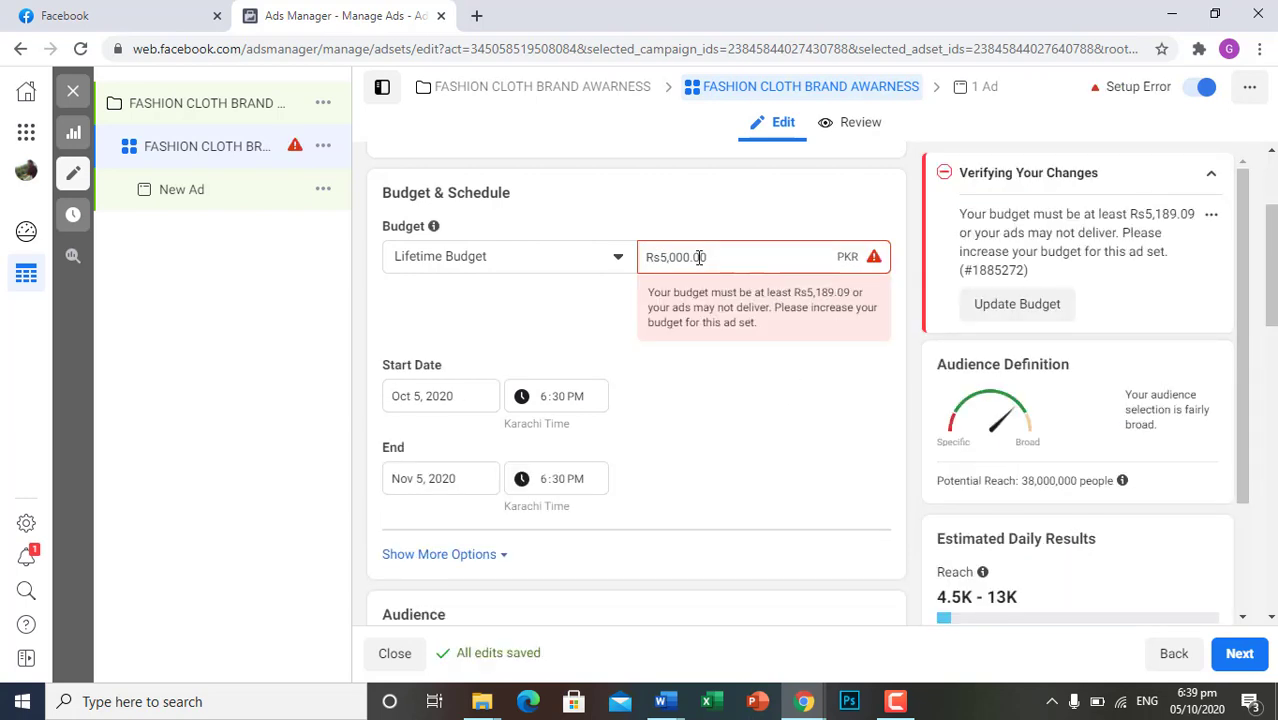
left_click_drag(713, 256, 637, 262)
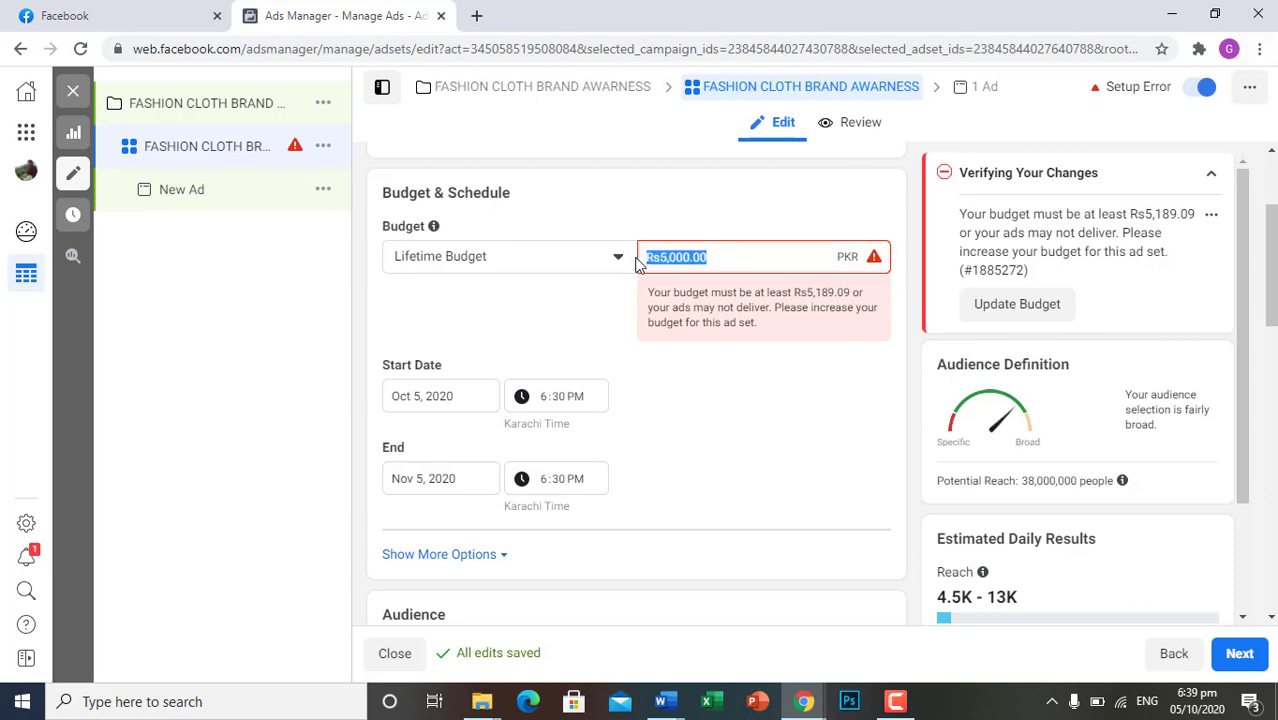
type("5200")
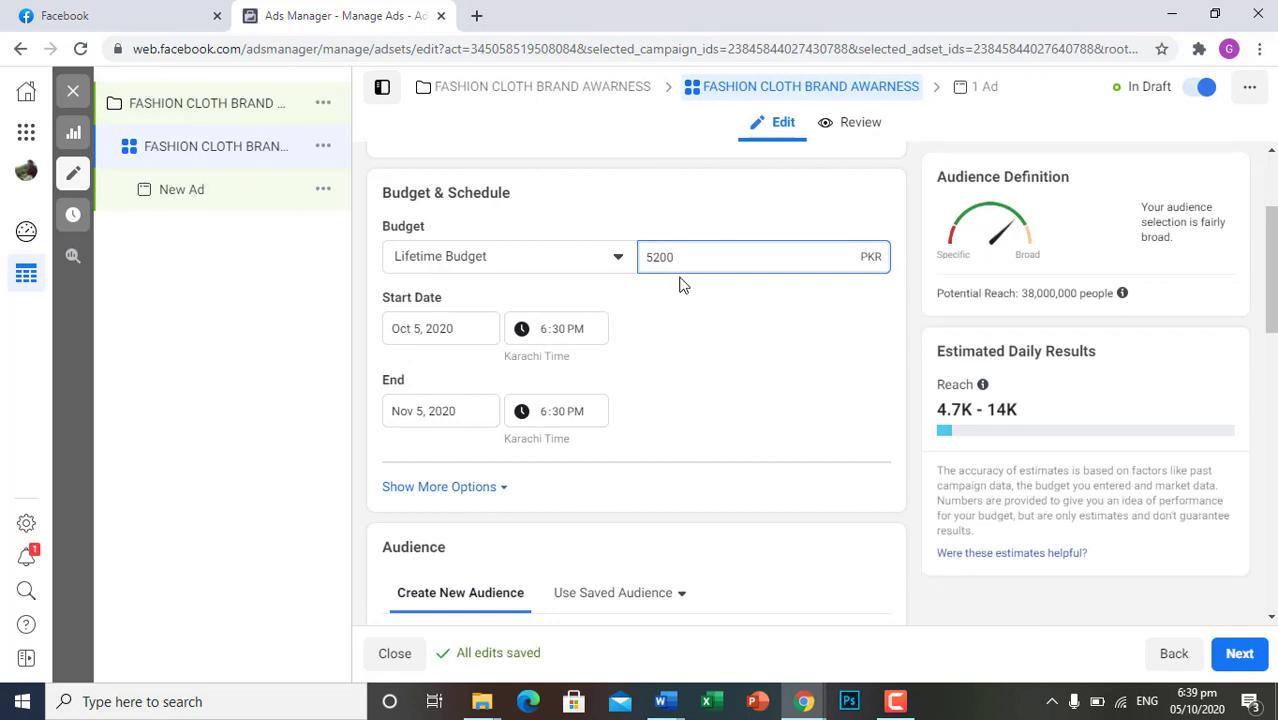
Set the end date of the lifetime budget schedule to Oct 10, 2020
left_click(485, 408)
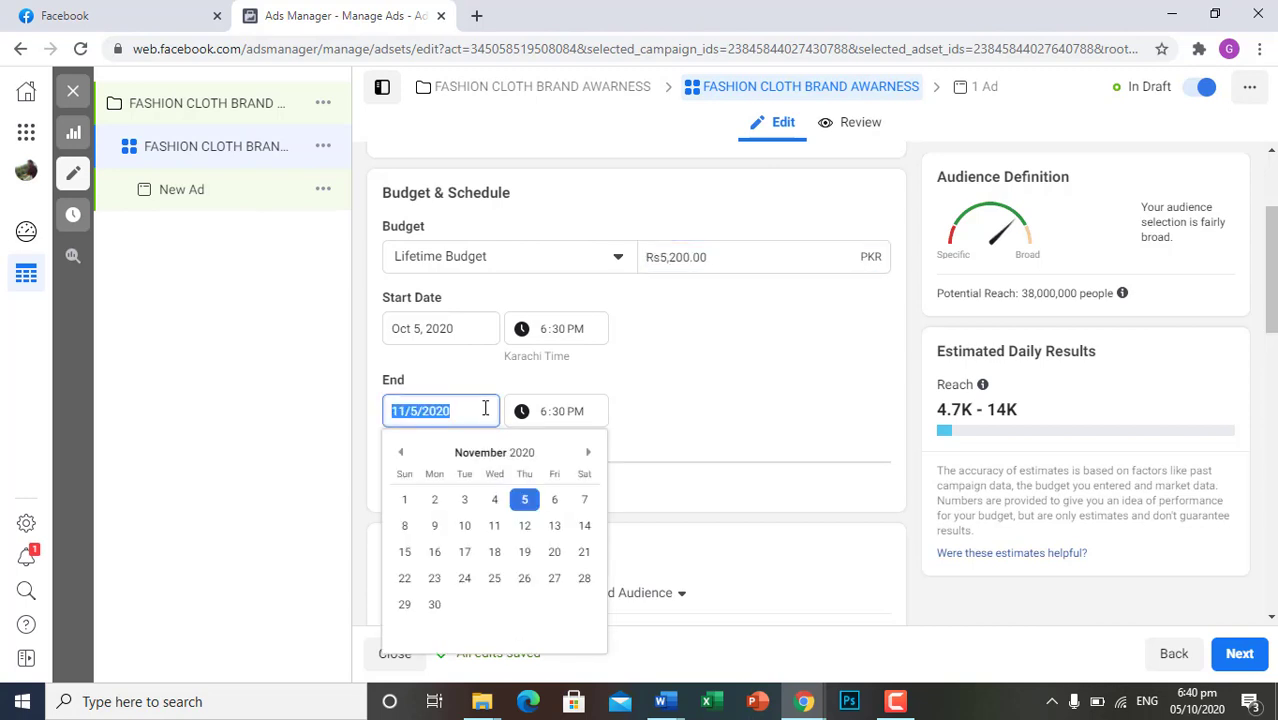
left_click(400, 453)
left_click(400, 453)
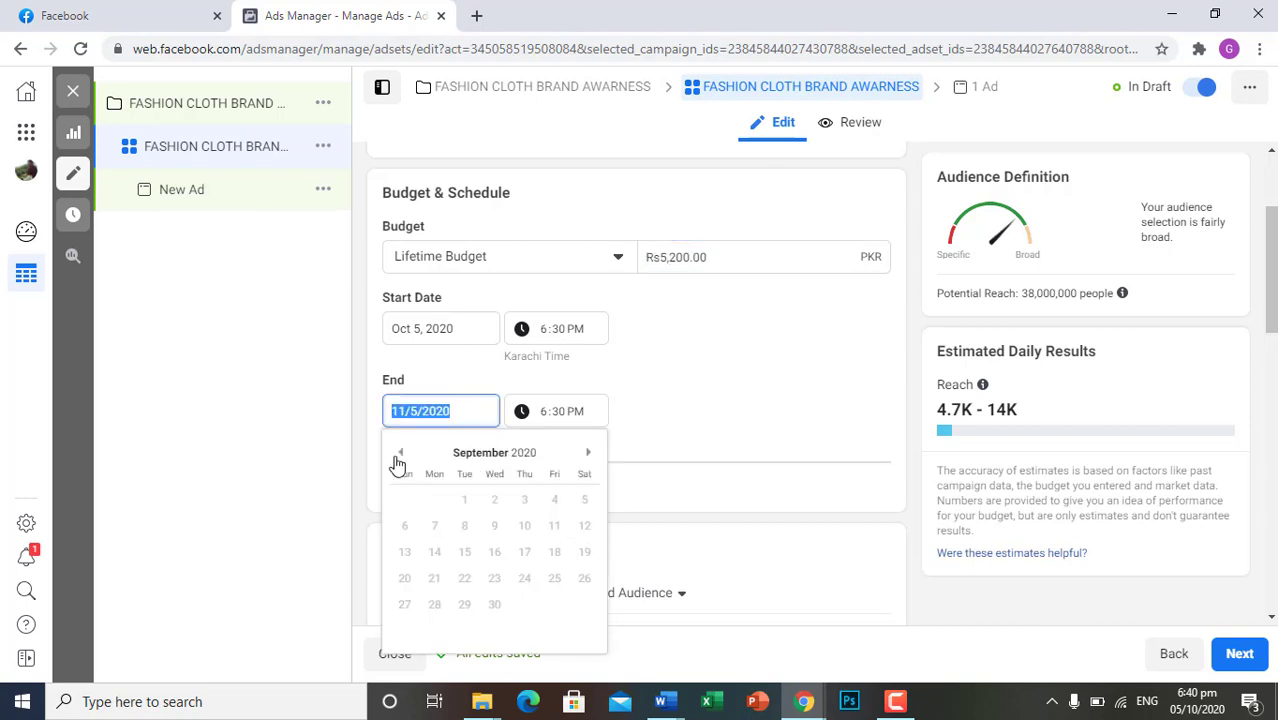
left_click(588, 453)
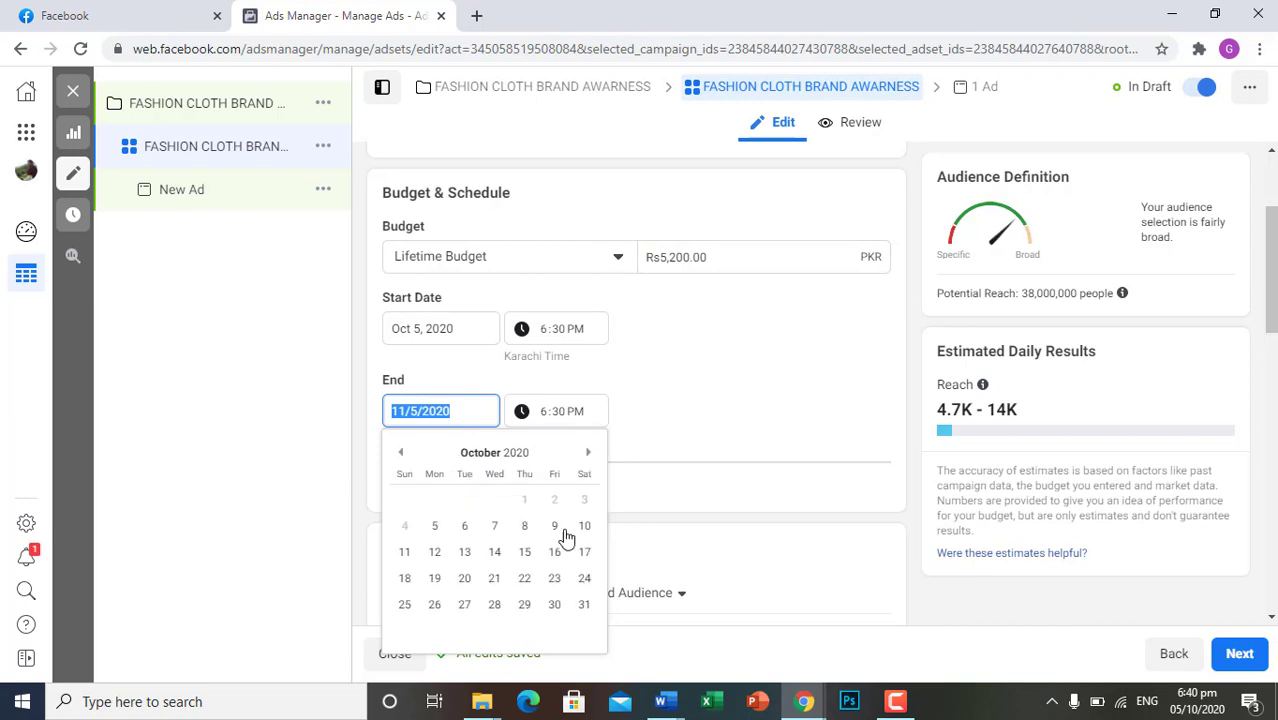
left_click(584, 527)
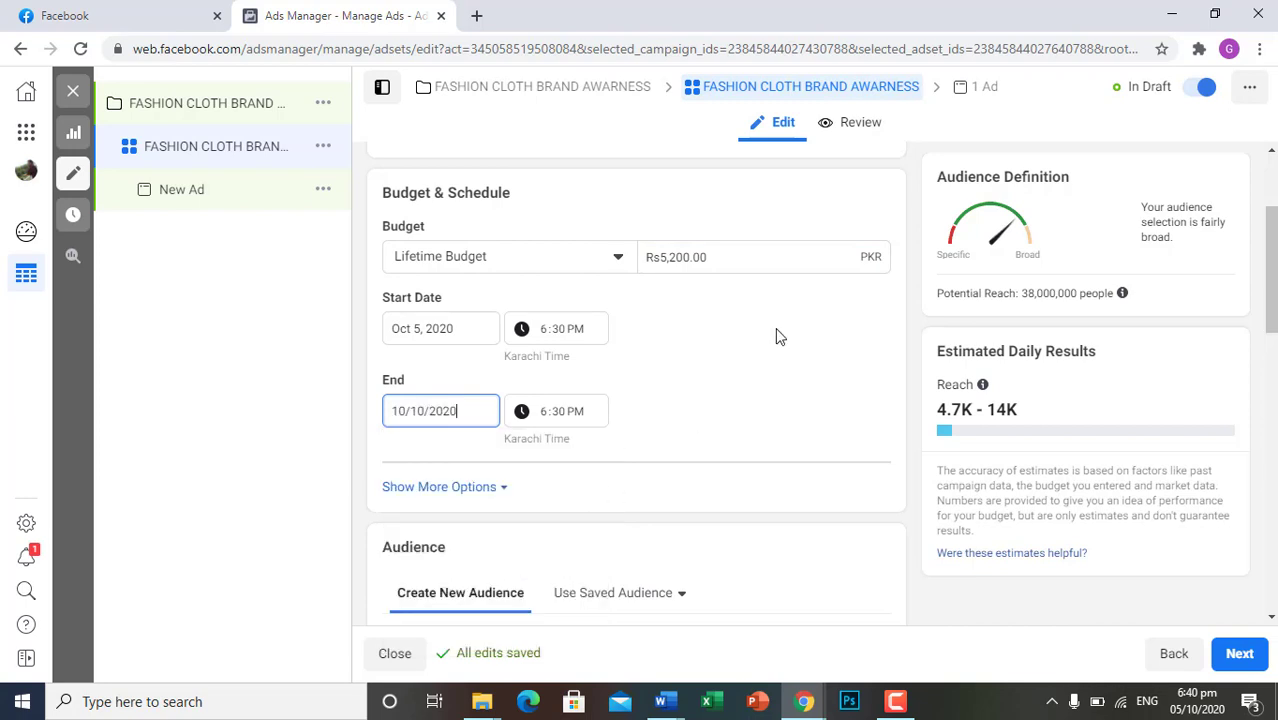
Set the ad set's lifetime budget to 5000 PKR
left_click_drag(676, 257, 629, 266)
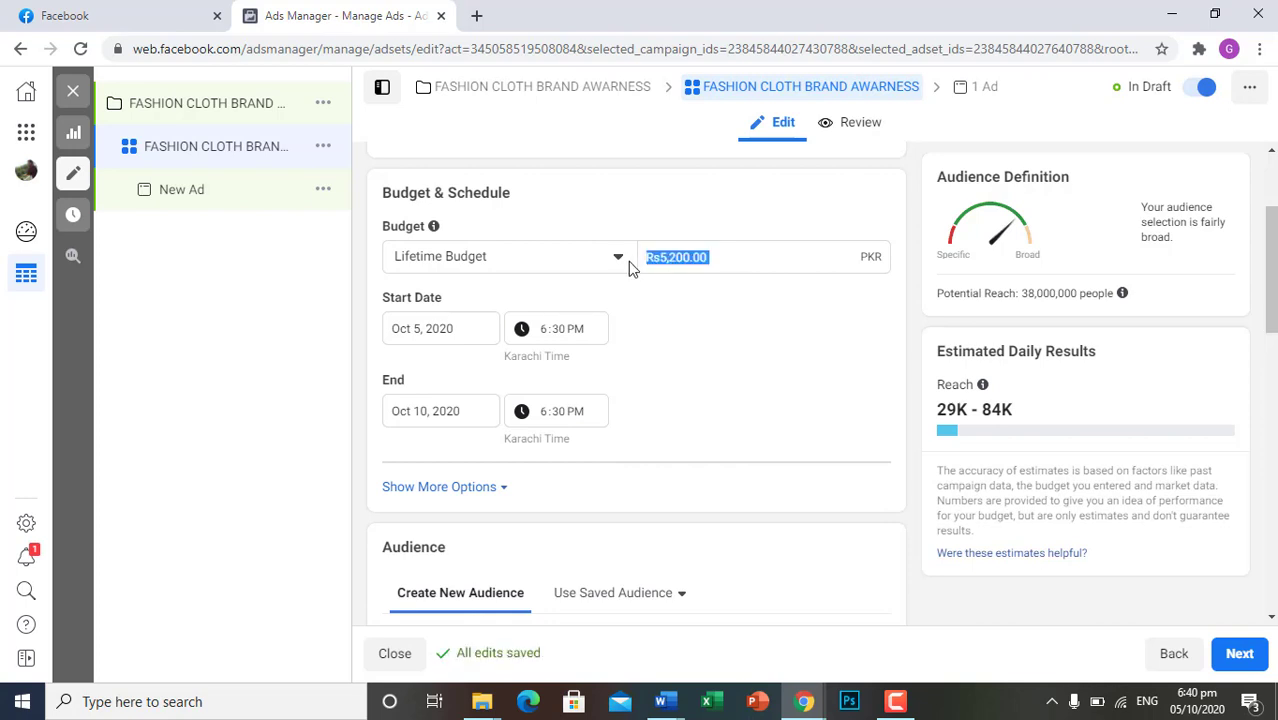
left_click(704, 268)
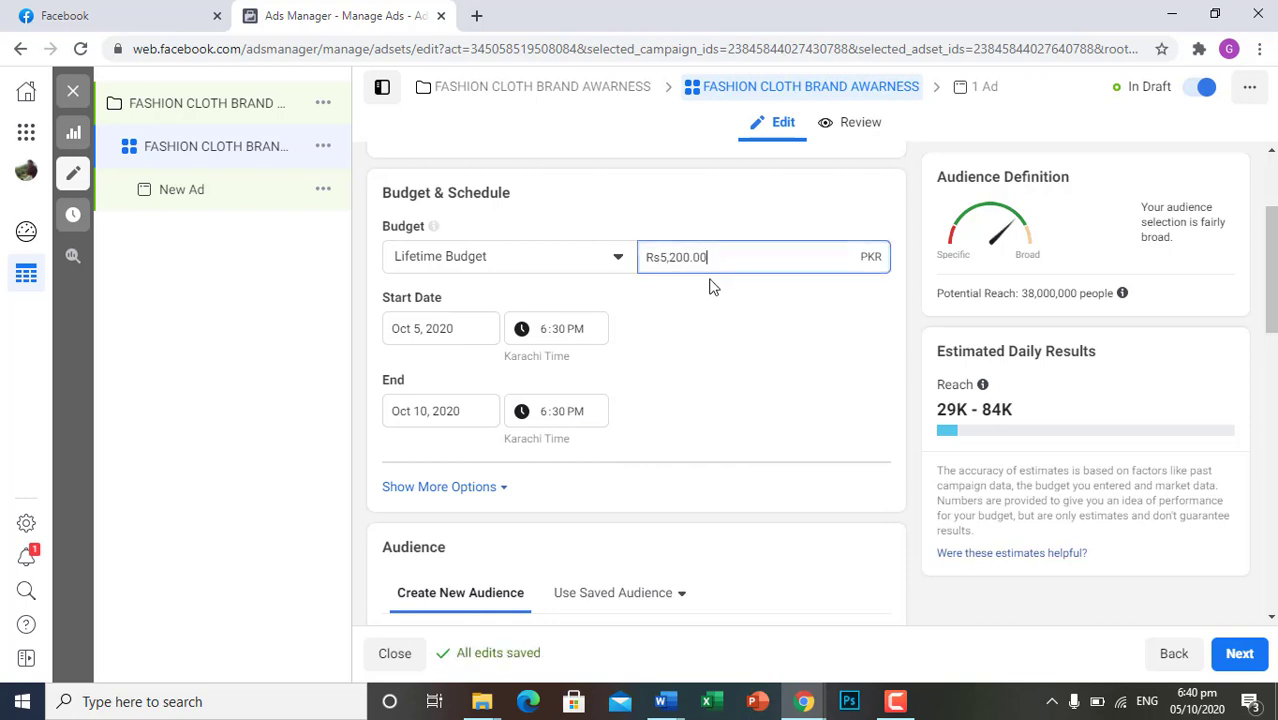
key("BackSpace")
key("BackSpace")
key("BackSpace")
key("BackSpace")
key("BackSpace")
type("0")
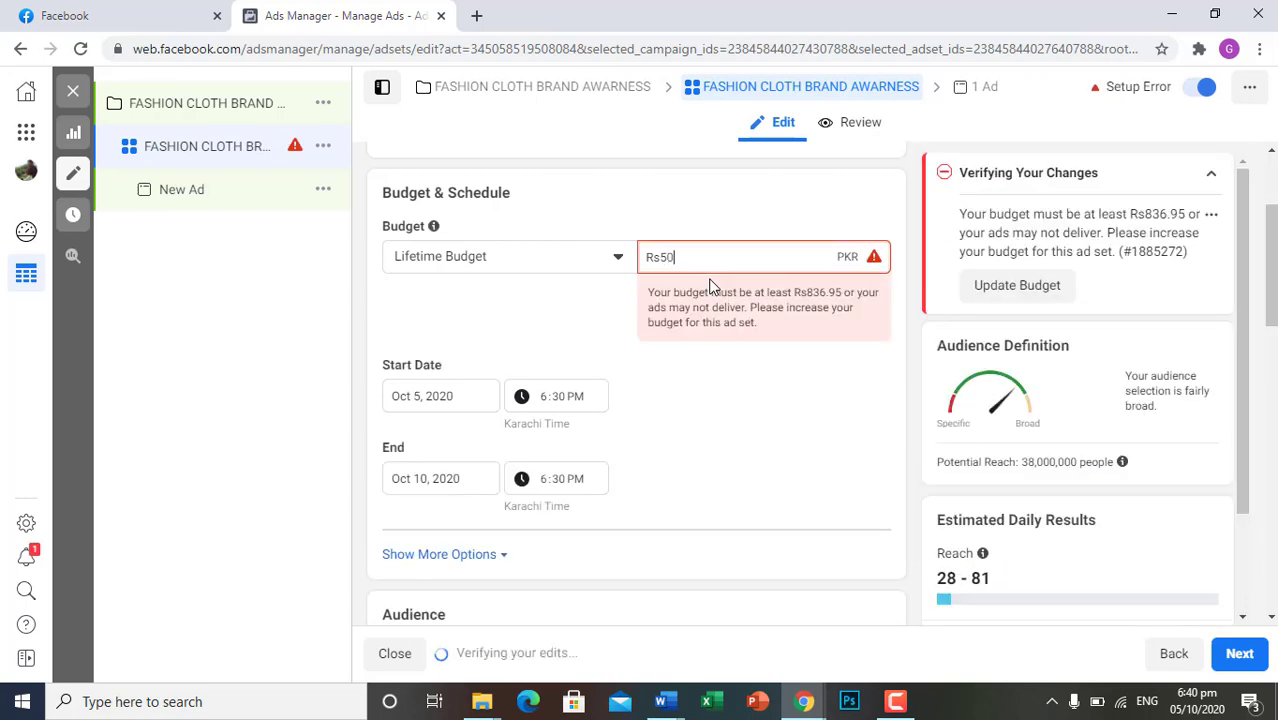
type("00")
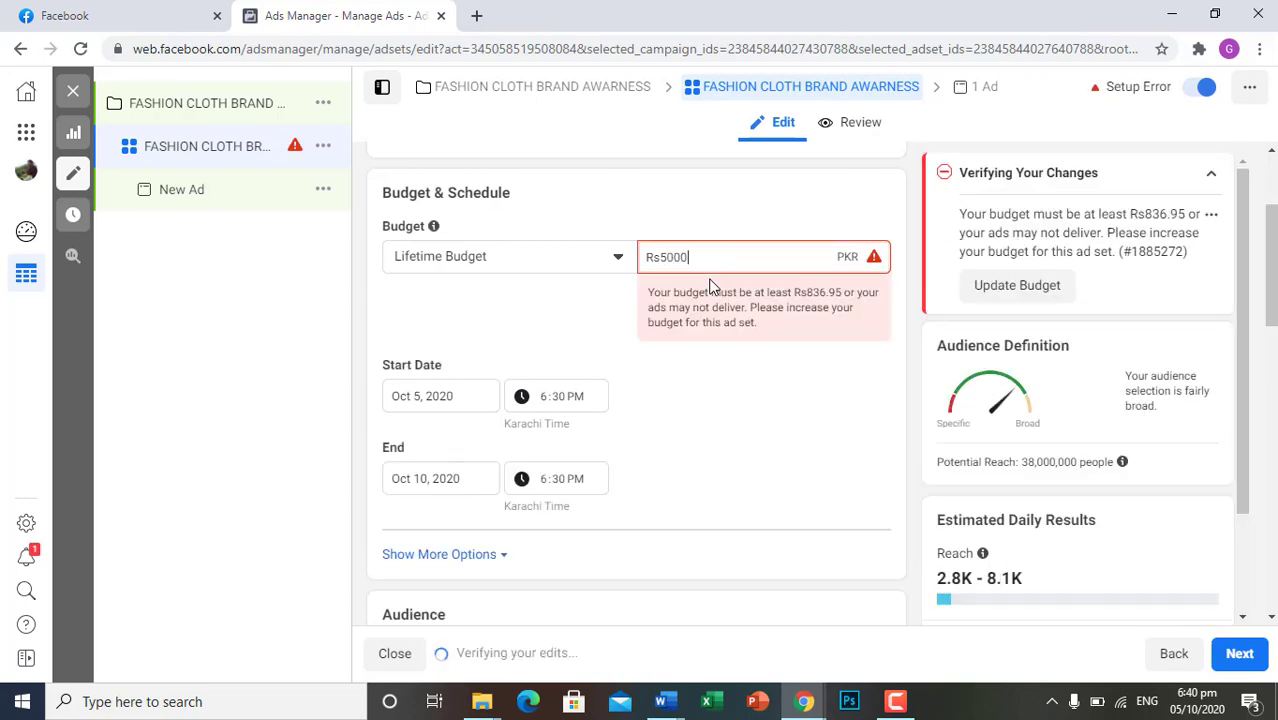
left_click(724, 354)
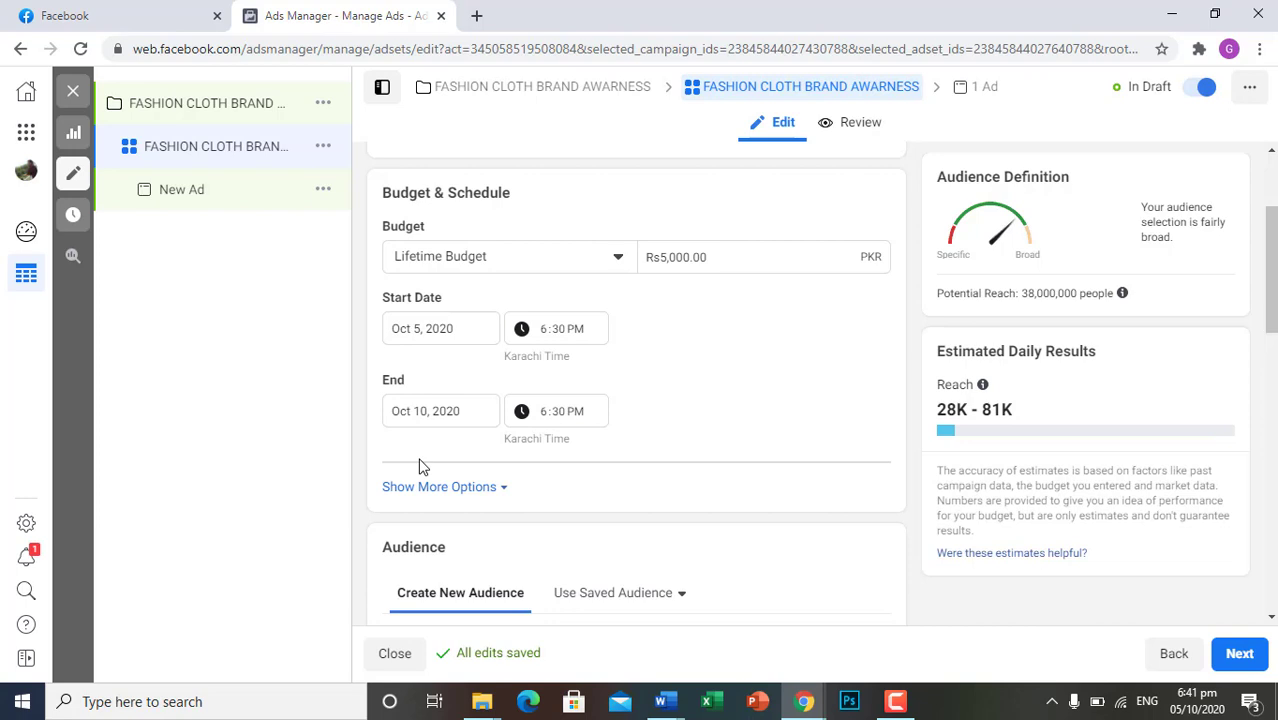
Show the additional budget options and set the ad scheduling to run ads on a schedule
left_click(476, 490)
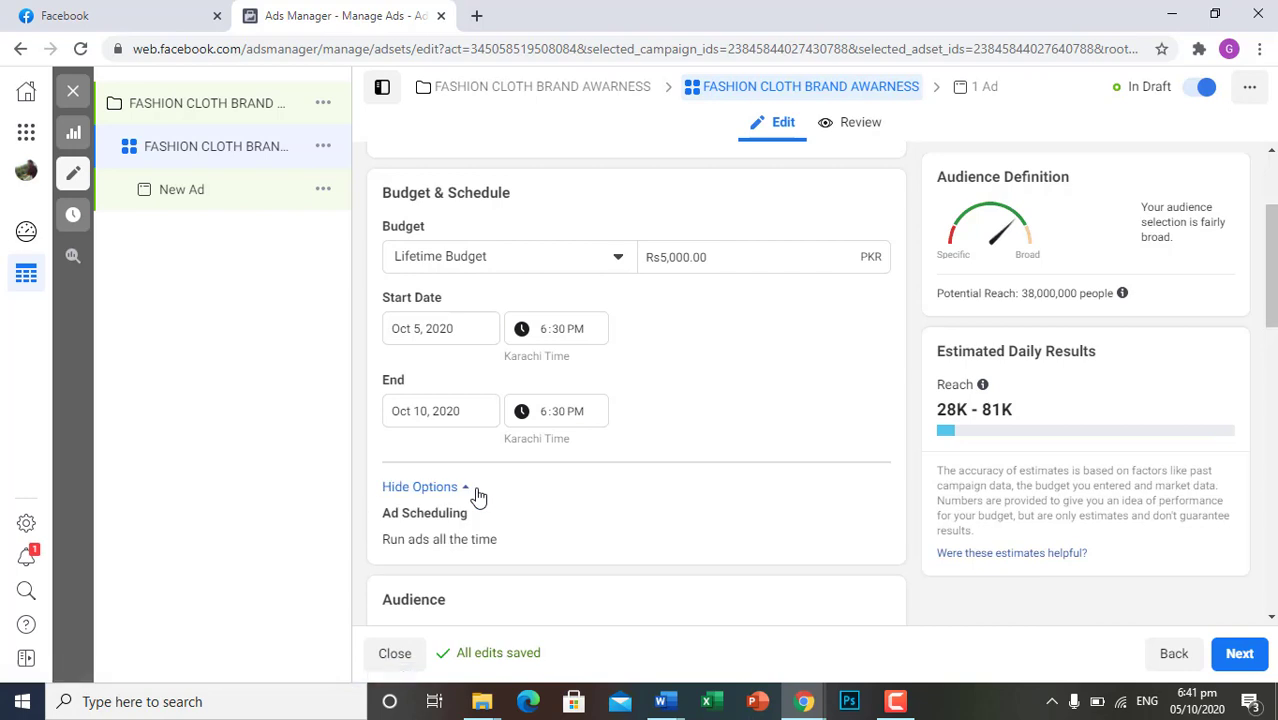
scroll(614, 547, "down", 1)
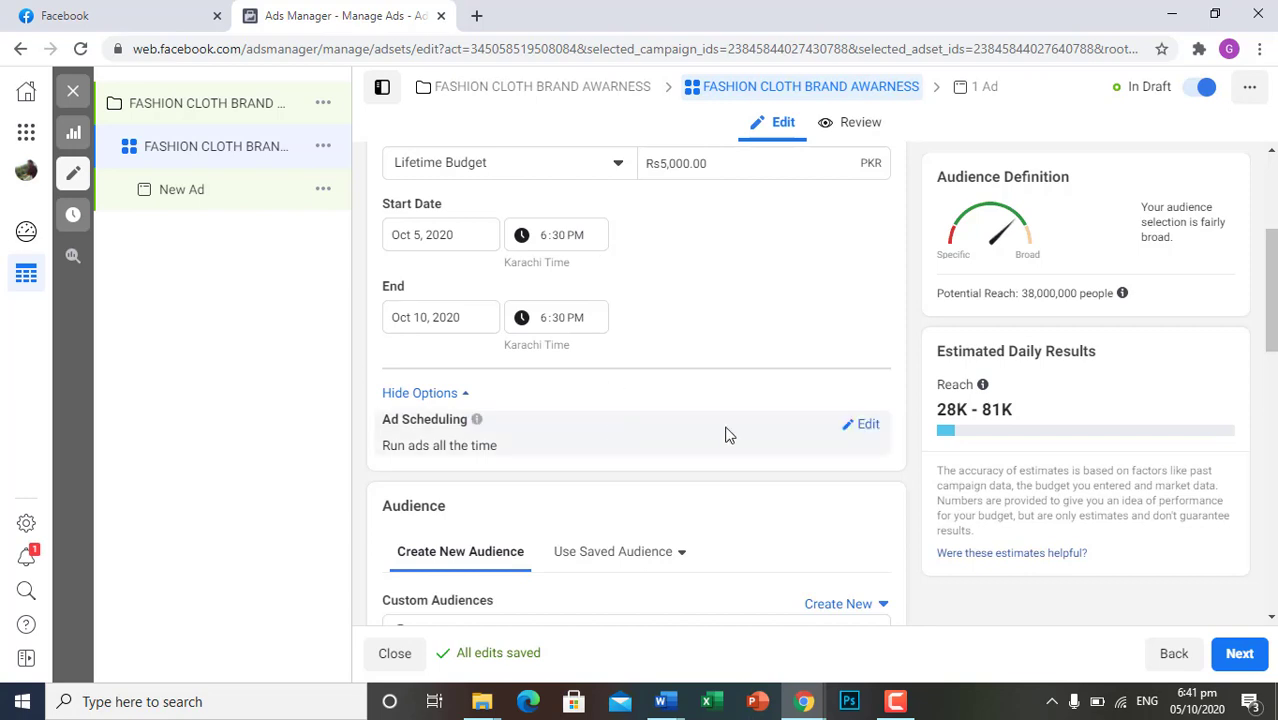
left_click(874, 430)
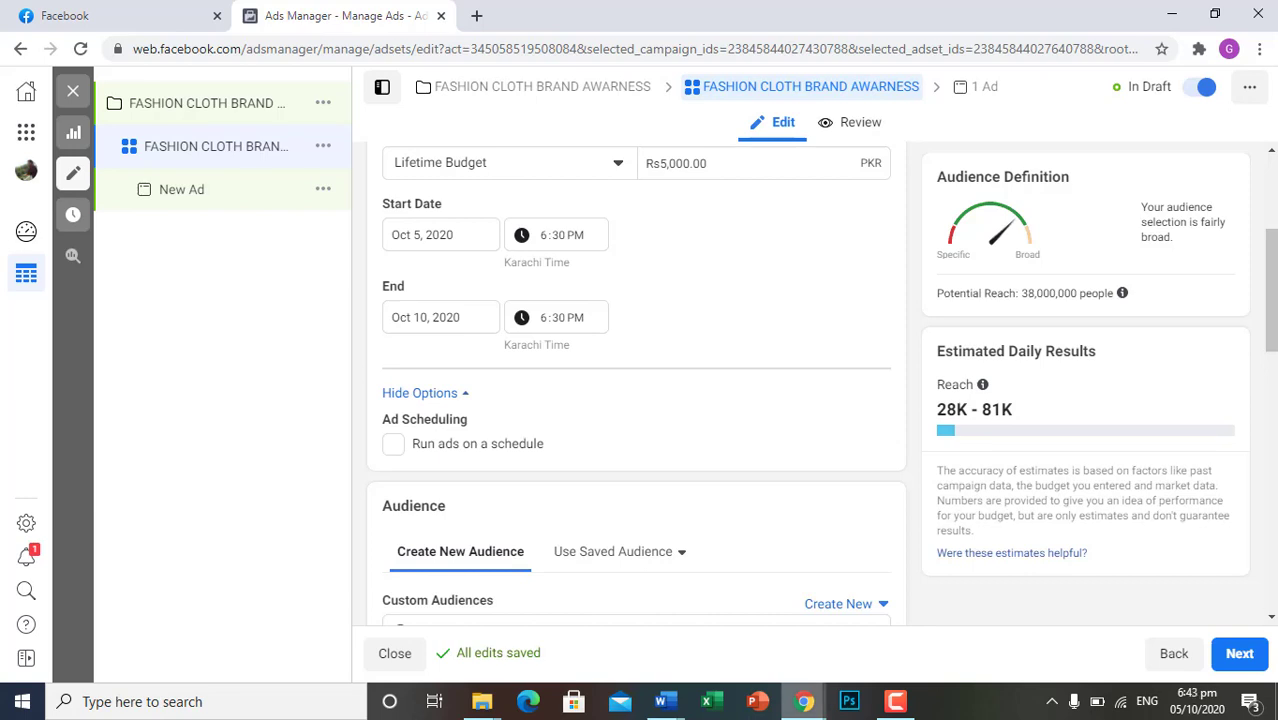
left_click(393, 444)
Schedule the ads to run on Monday from 12pm to 4pm in the weekly hours grid
scroll(395, 450, "down", 2)
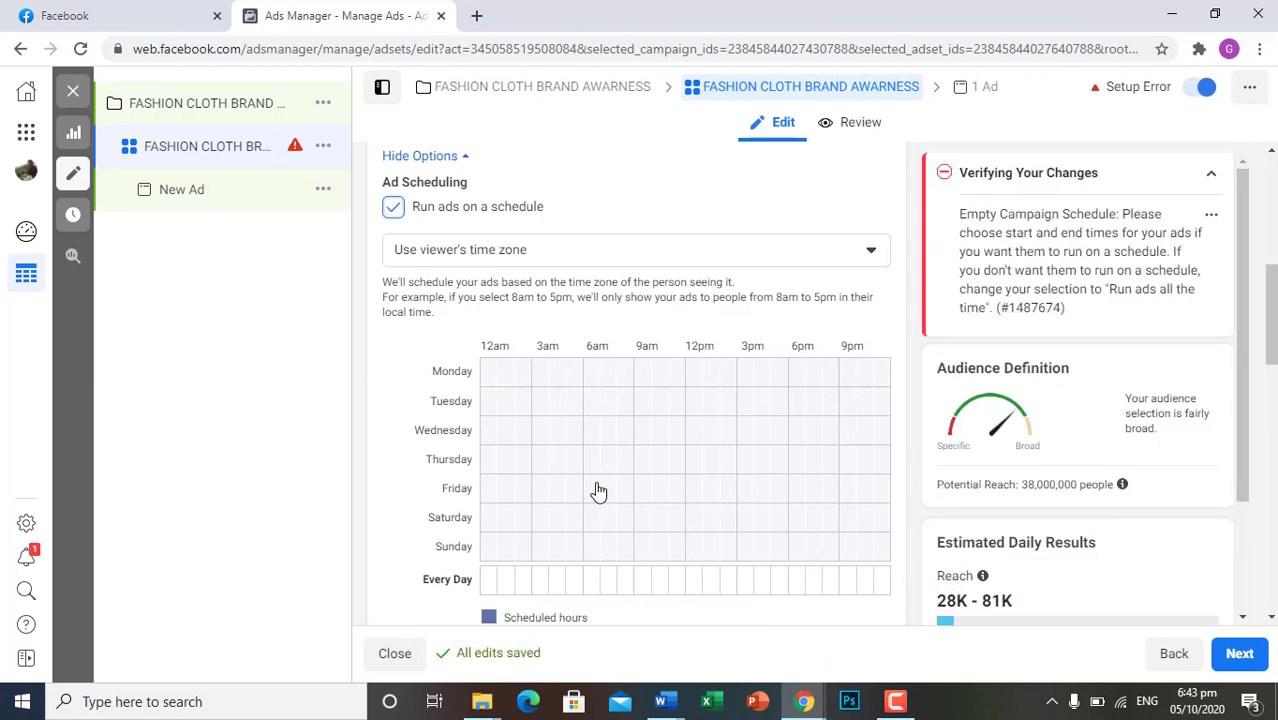
scroll(597, 490, "down", 1)
scroll(597, 490, "up", 1)
left_click_drag(693, 385, 758, 388)
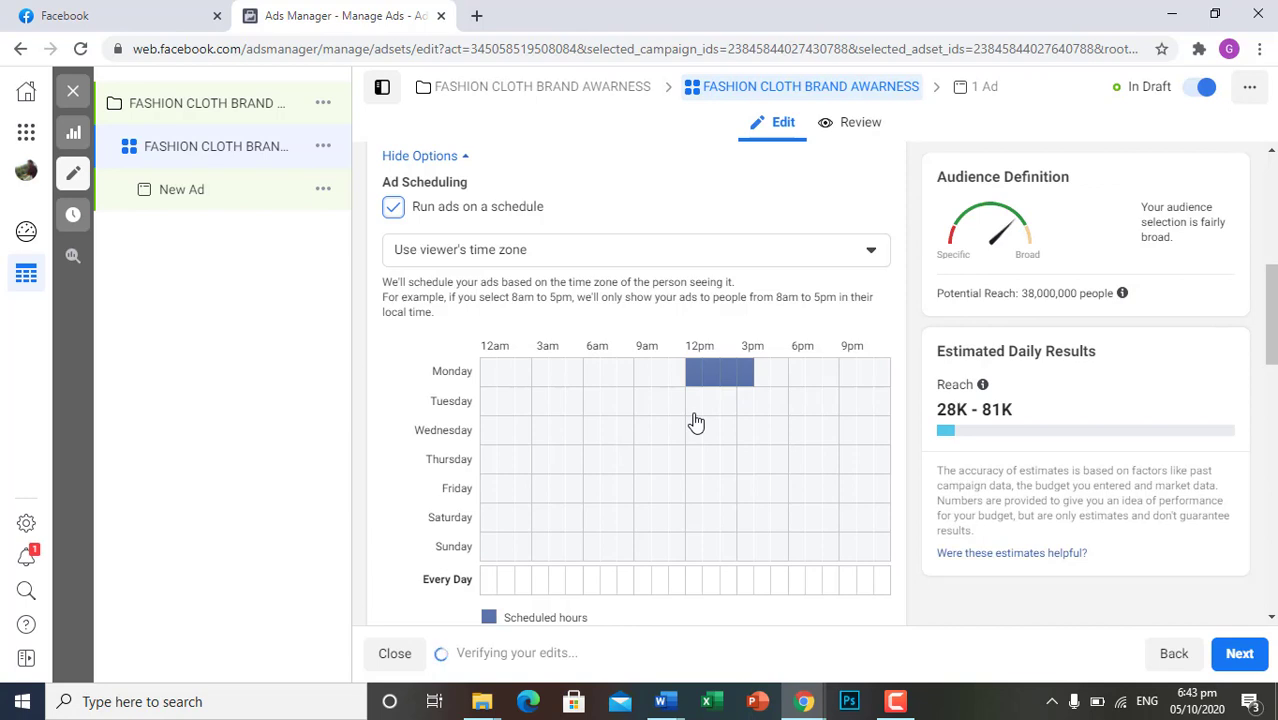
Schedule the ads to run on Tuesday from 12pm to 4pm in the weekly hours grid
left_click_drag(694, 416, 733, 416)
left_click(755, 410)
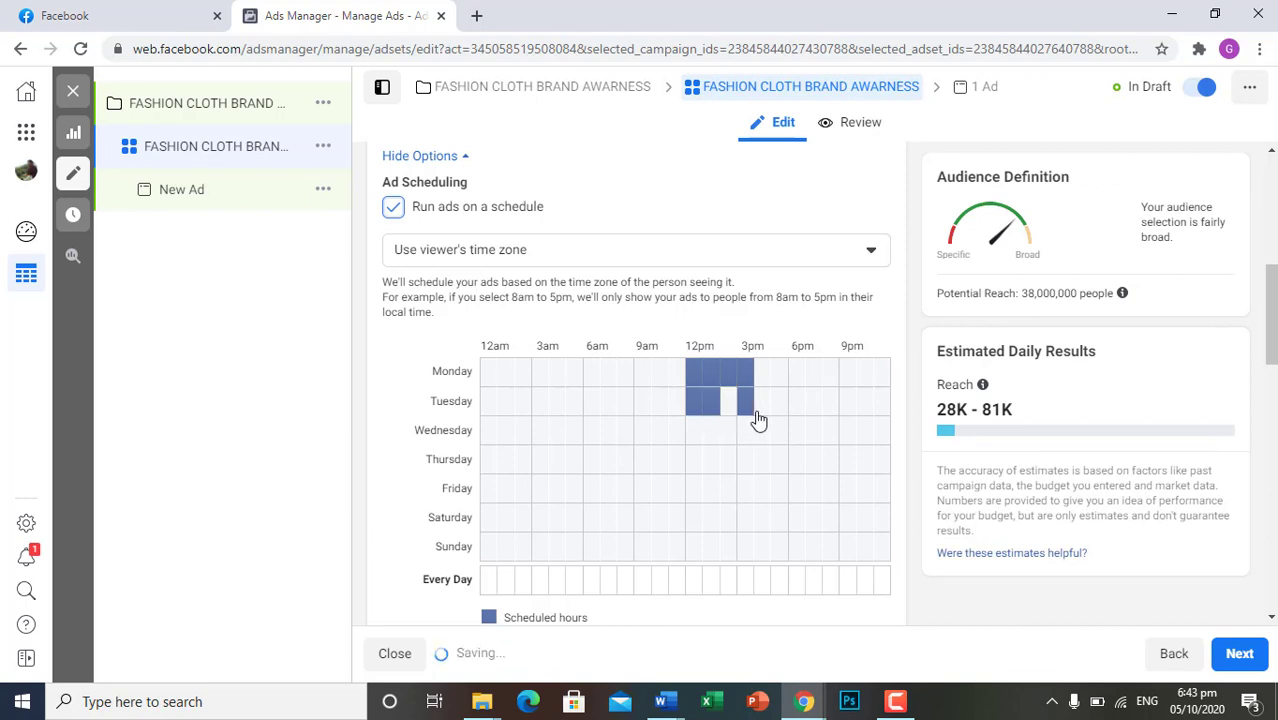
left_click(730, 405)
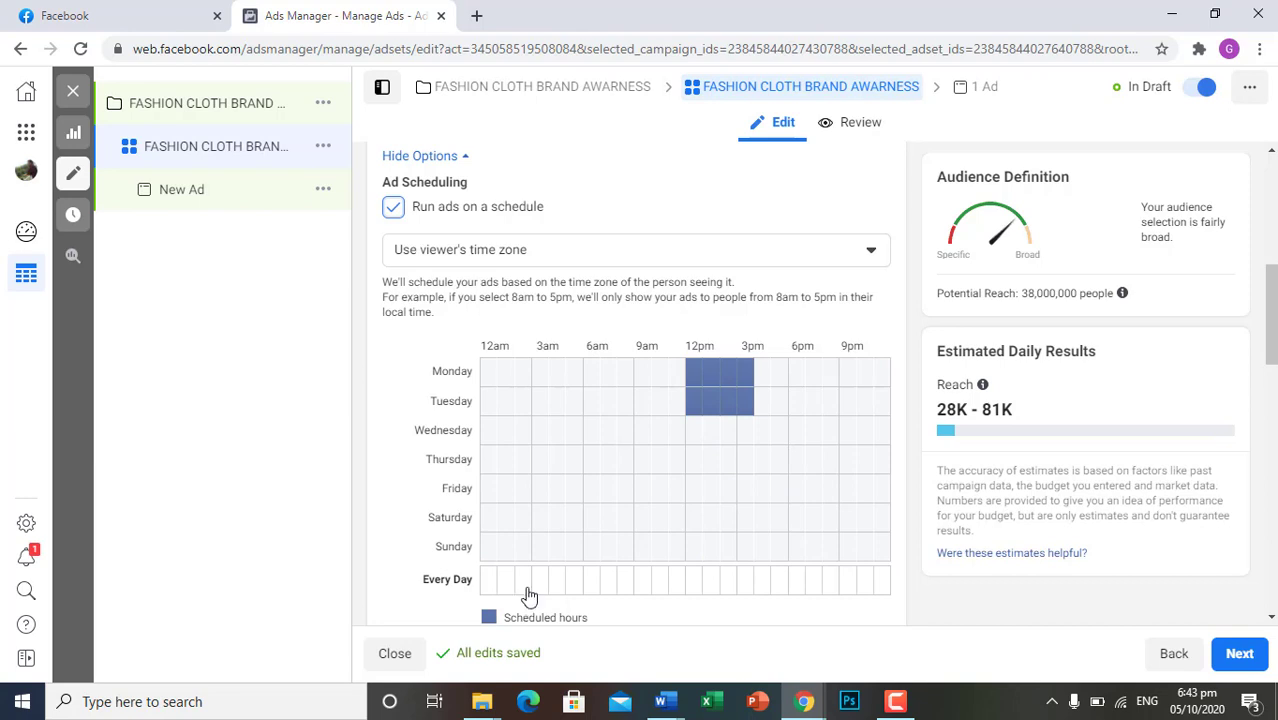
Schedule ads for 12pm to 4pm on Wednesday and Thursday, 12pm to 3pm on Saturday, and 12pm to 5pm on Sunday
left_click(697, 432)
left_click_drag(697, 432, 729, 468)
mouse_move(694, 529)
left_mouse_down()
mouse_move(765, 528)
mouse_move(733, 534)
left_mouse_up()
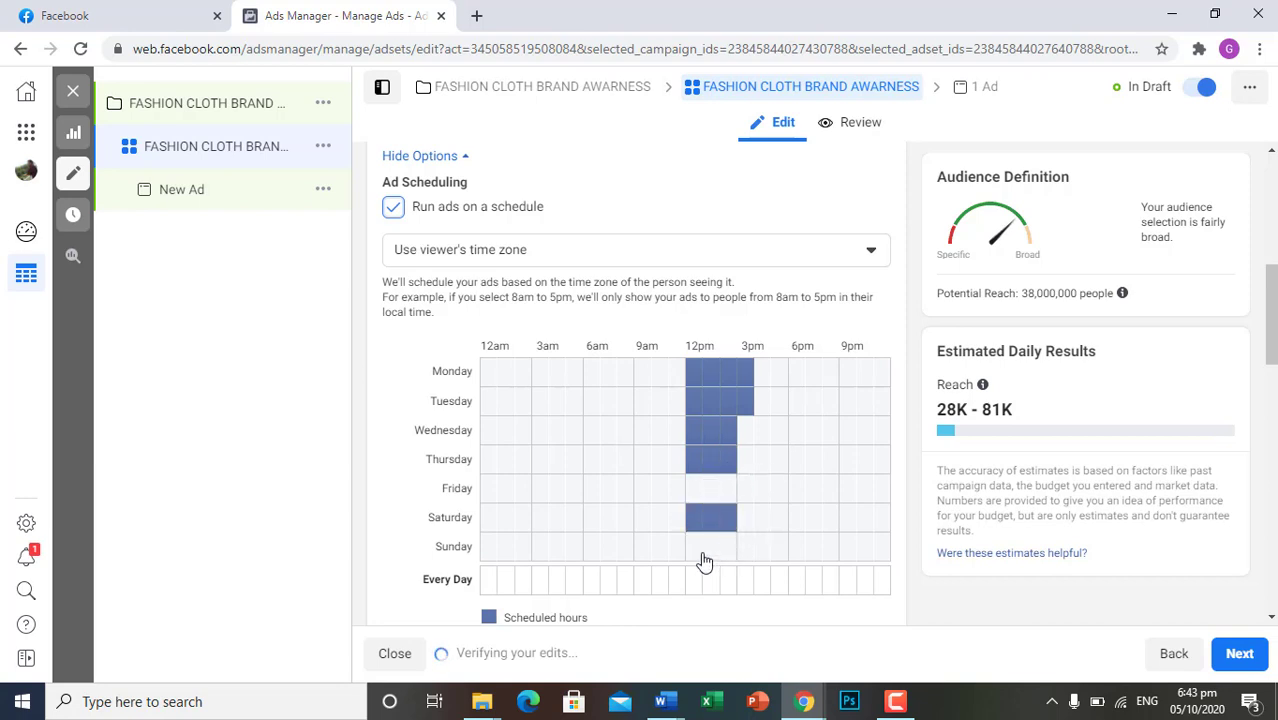
left_click(692, 550)
left_click(745, 432)
left_click(745, 462)
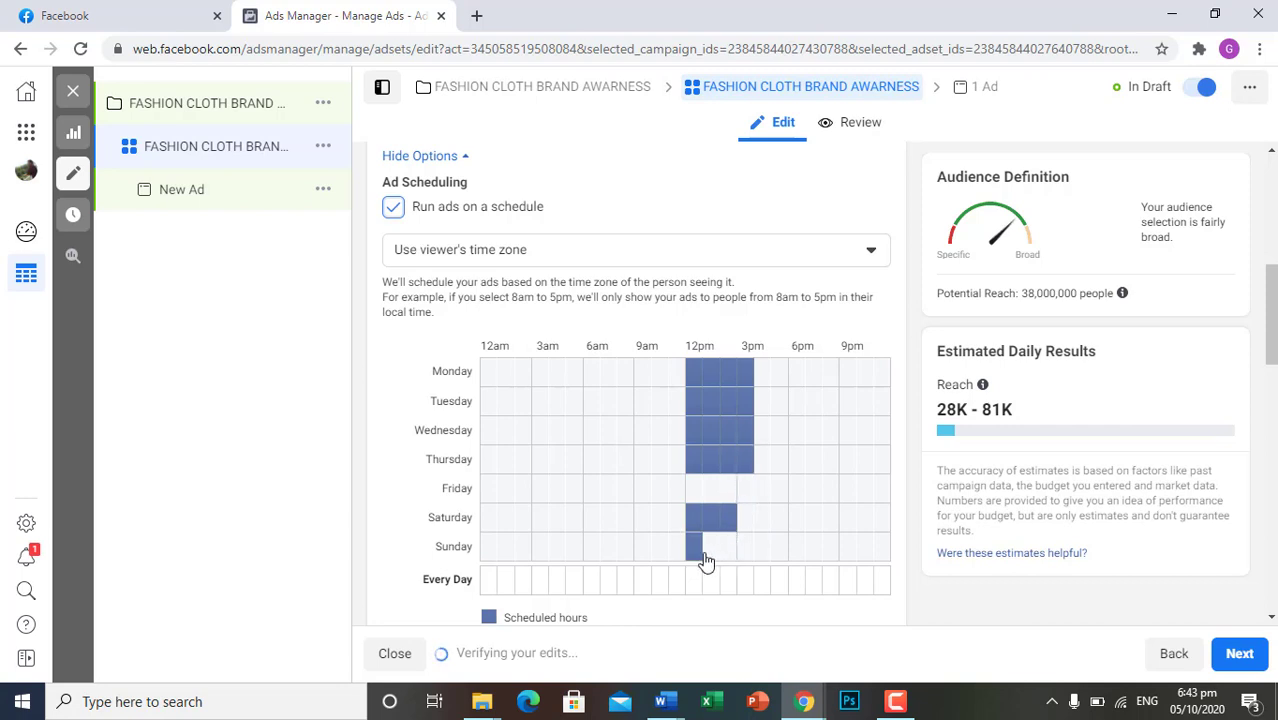
left_click_drag(710, 556, 733, 558)
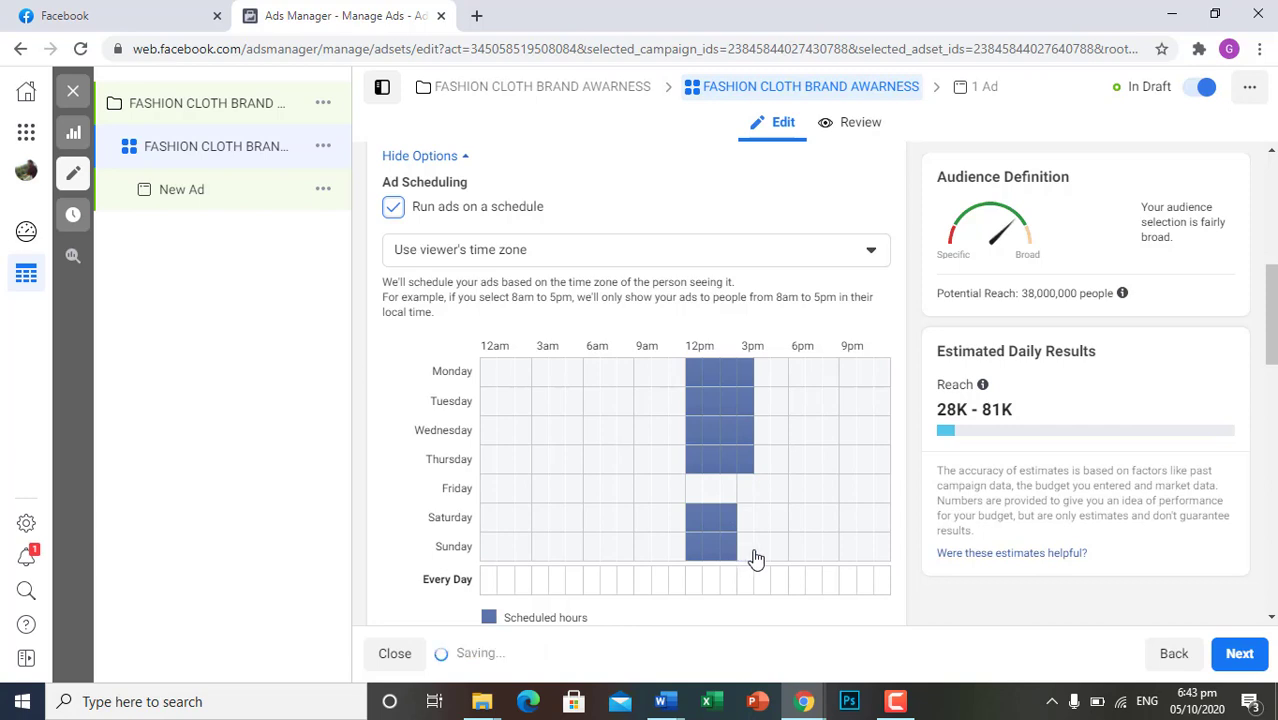
left_click(747, 560)
left_click(760, 558)
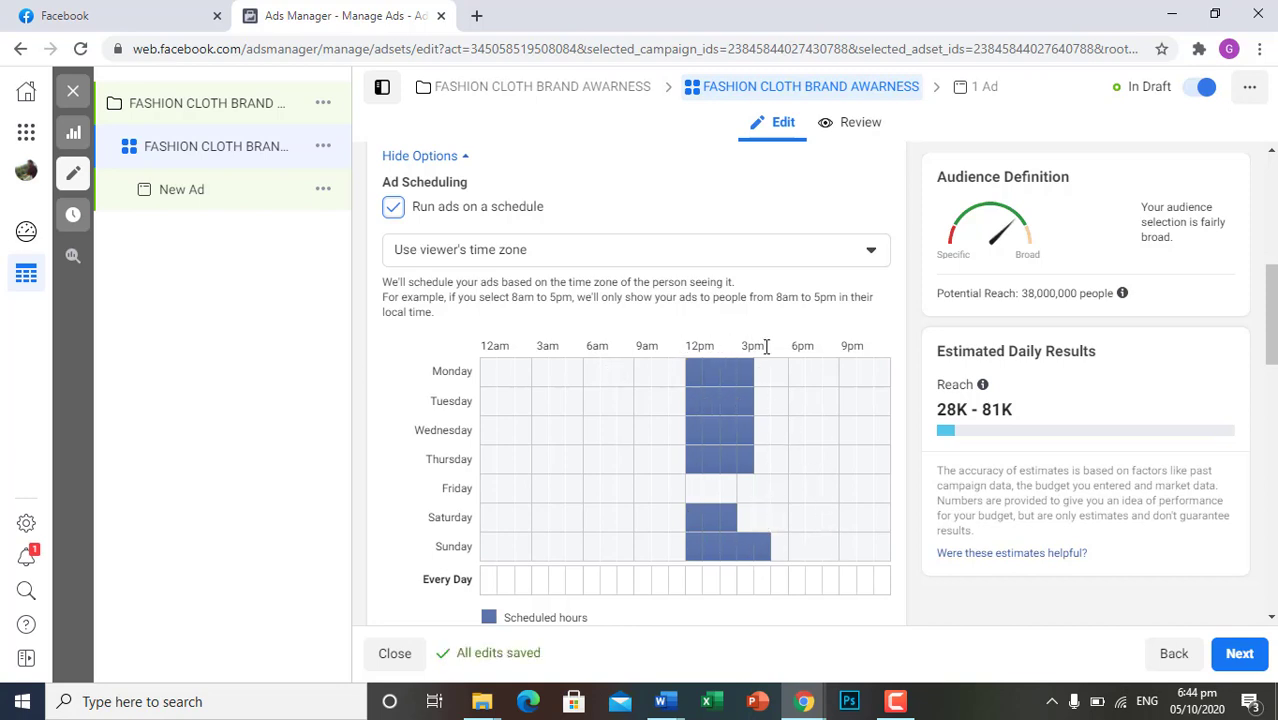
Schedule the ads to run from 9pm to midnight on every day except Friday
mouse_move(852, 378)
left_mouse_down()
mouse_move(886, 378)
mouse_move(864, 440)
mouse_move(850, 437)
mouse_move(850, 463)
mouse_move(886, 464)
mouse_move(887, 491)
mouse_move(853, 497)
mouse_move(847, 533)
mouse_move(884, 533)
mouse_move(879, 552)
left_mouse_up()
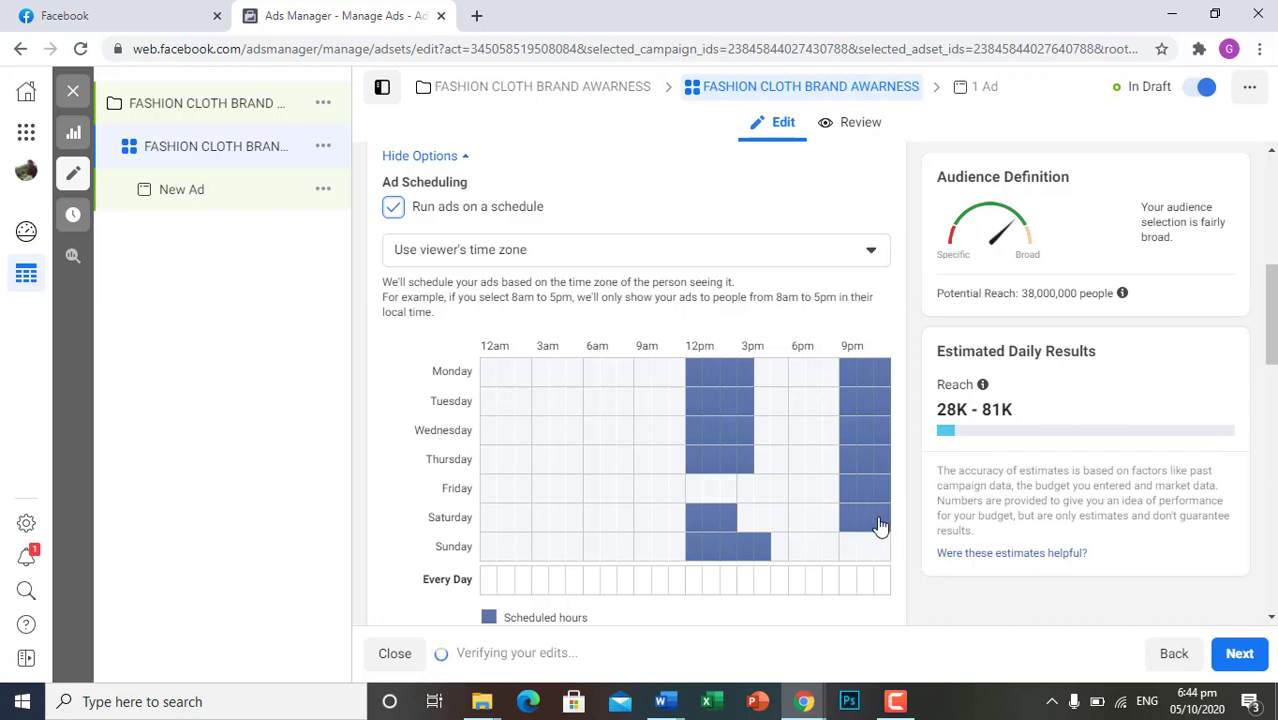
mouse_move(870, 502)
left_mouse_down()
mouse_move(850, 505)
mouse_move(886, 506)
left_mouse_up()
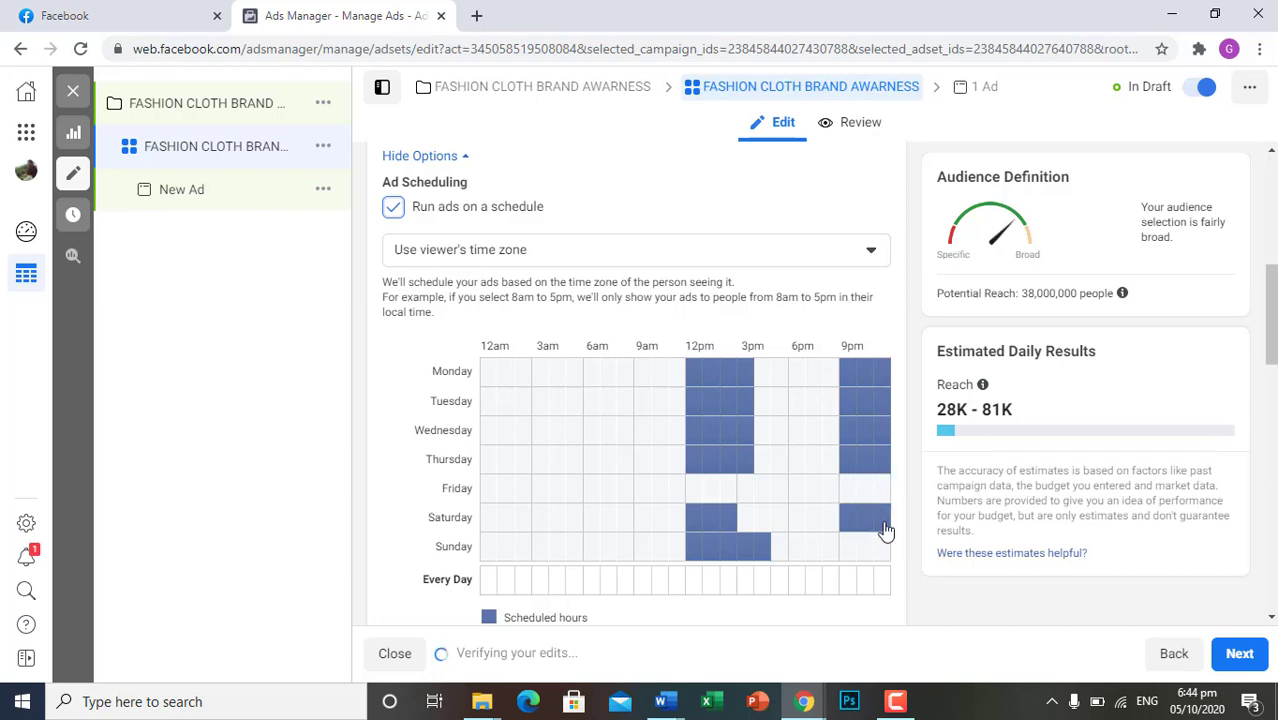
left_click(883, 553)
Review the ad set's lifetime budget, start and end dates, and the weekly ad schedule
scroll(670, 467, "up", 1)
scroll(670, 467, "up", 1)
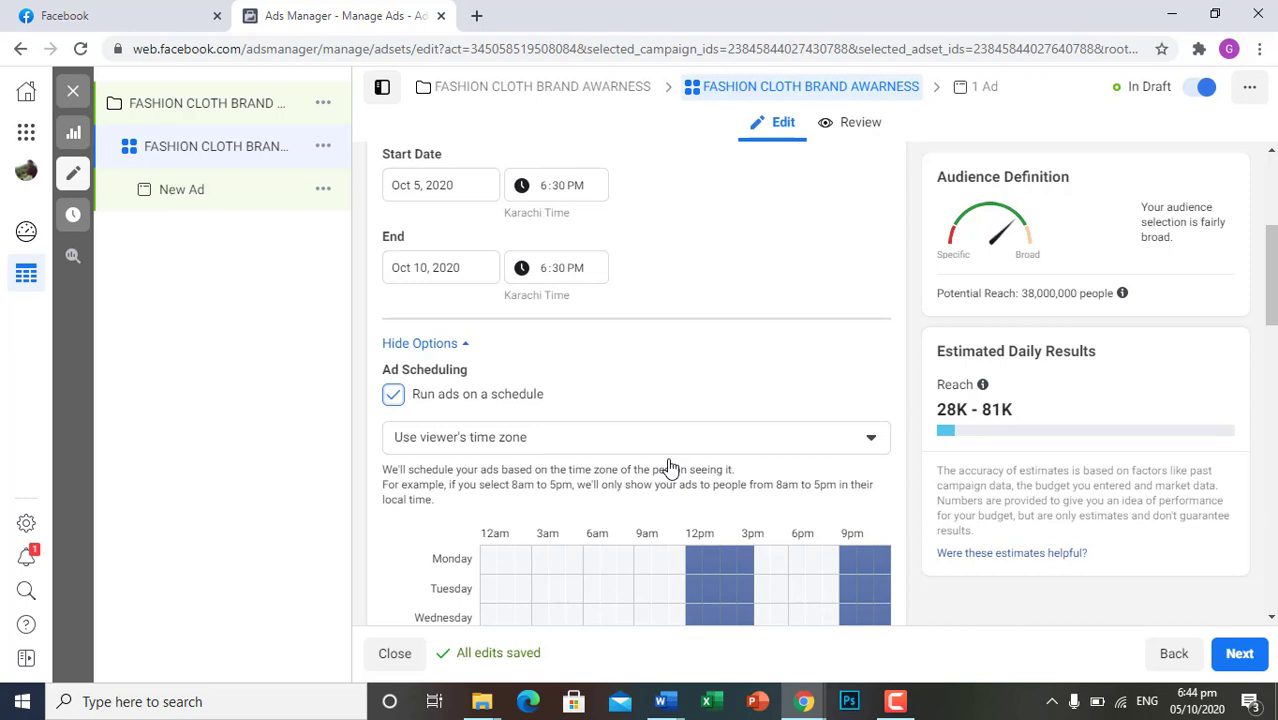
scroll(670, 467, "down", 3)
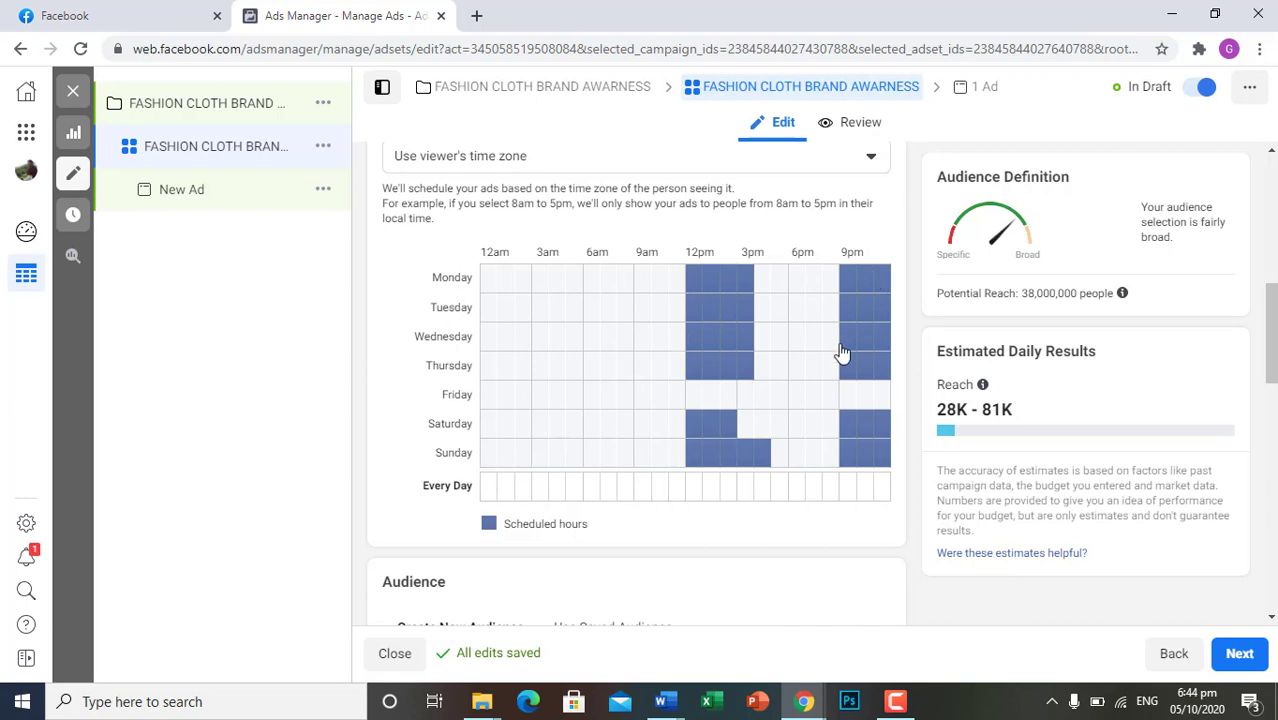
scroll(657, 465, "up", 6)
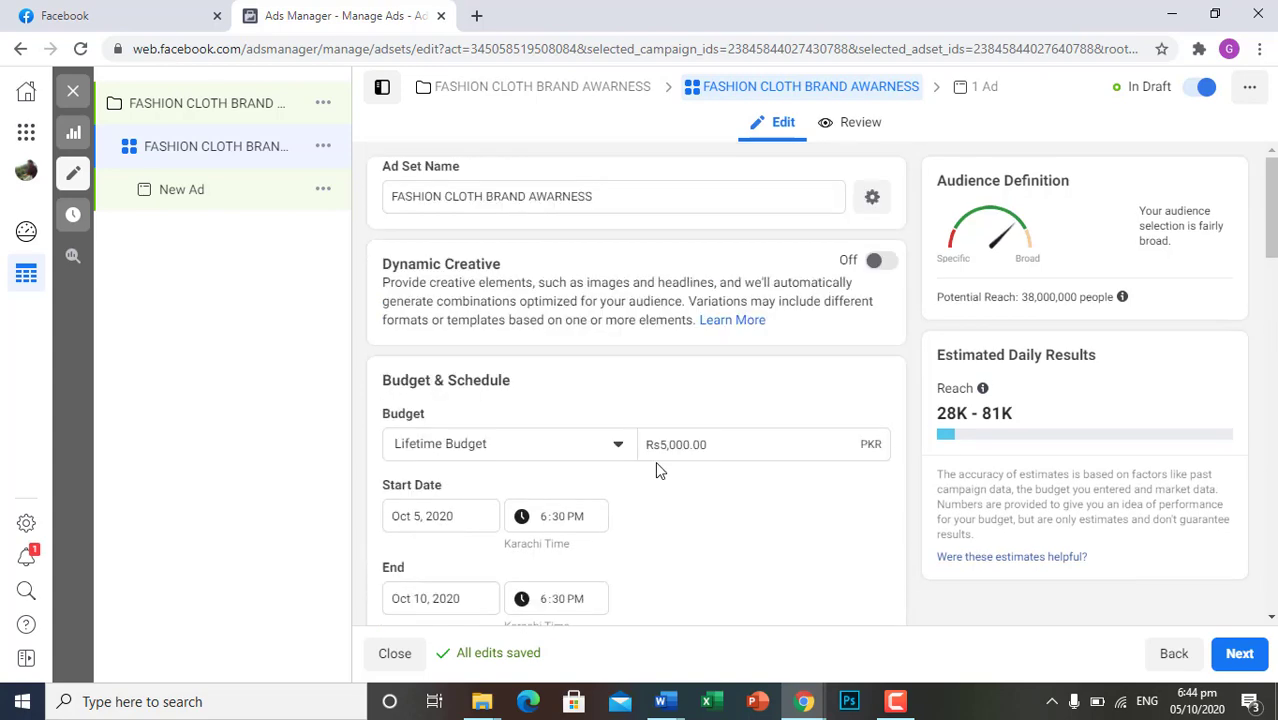
scroll(657, 466, "down", 3)
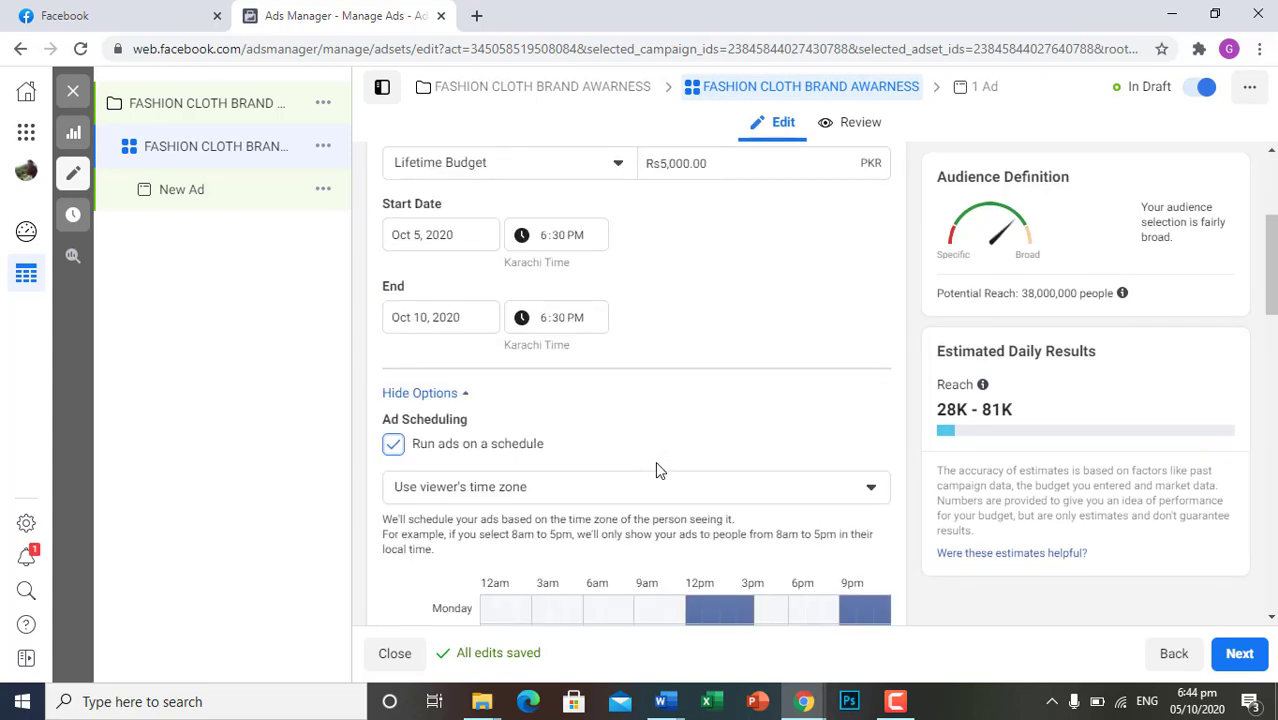
scroll(657, 466, "down", 3)
scroll(657, 476, "up", 3)
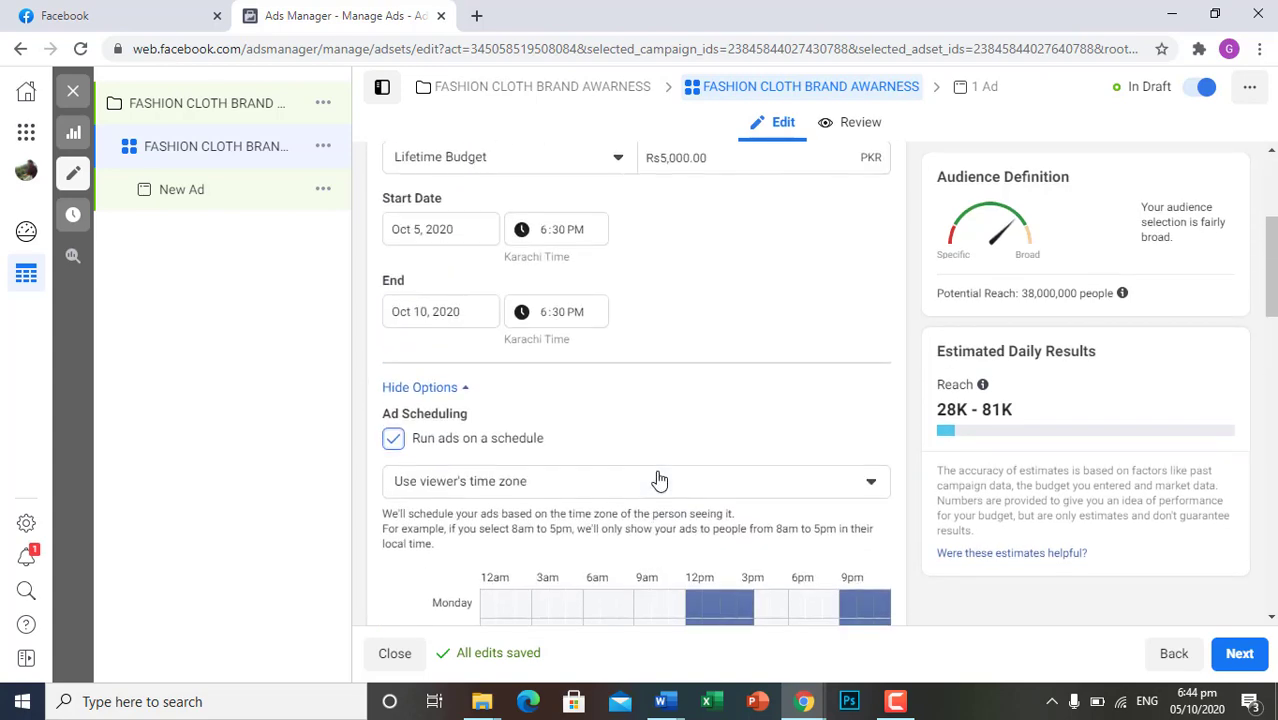
scroll(657, 476, "up", 3)
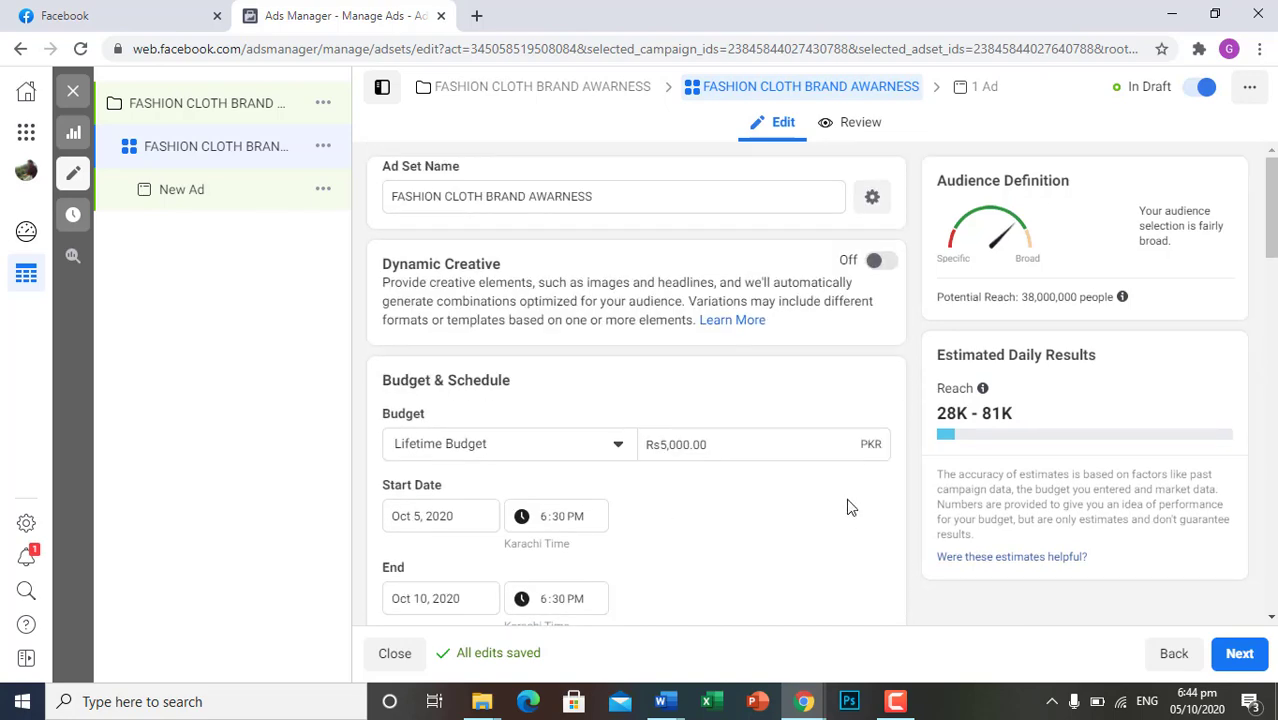
Switch the ad set to manual placements and deselect Instagram as a platform
scroll(847, 515, "down", 3)
scroll(847, 525, "down", 6)
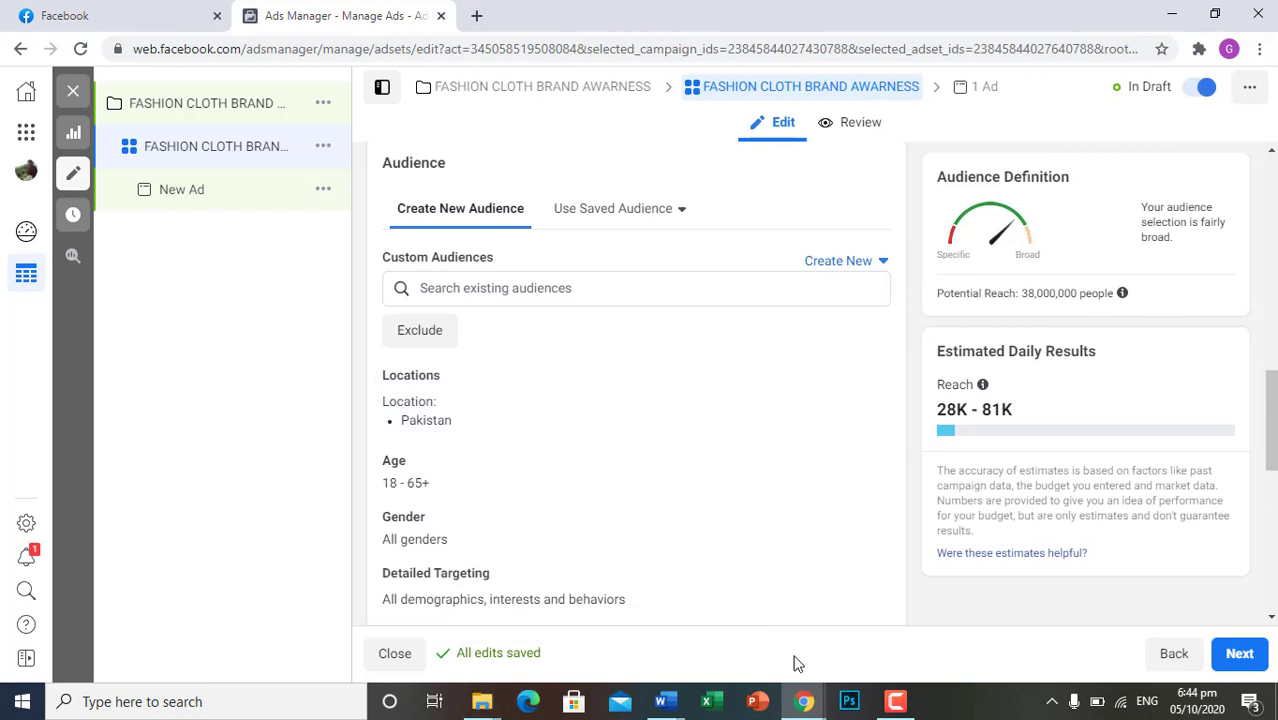
scroll(563, 508, "down", 3)
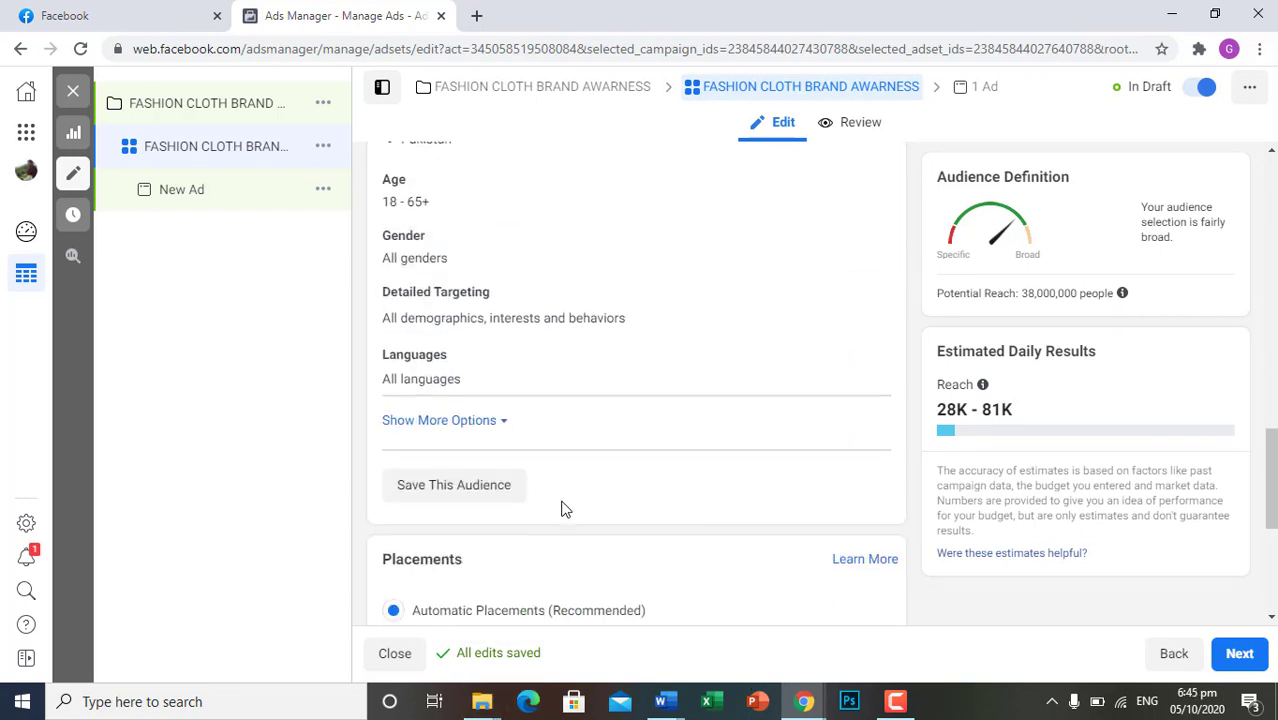
scroll(563, 508, "down", 3)
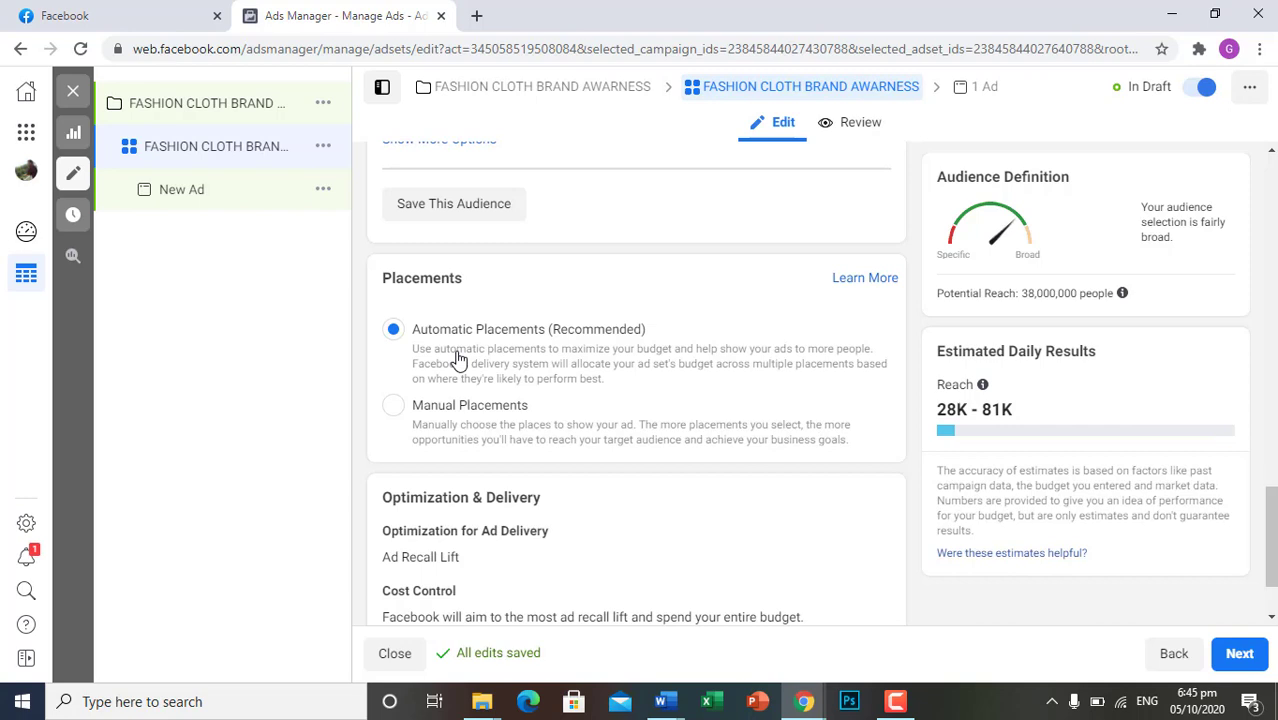
scroll(460, 358, "down", 1)
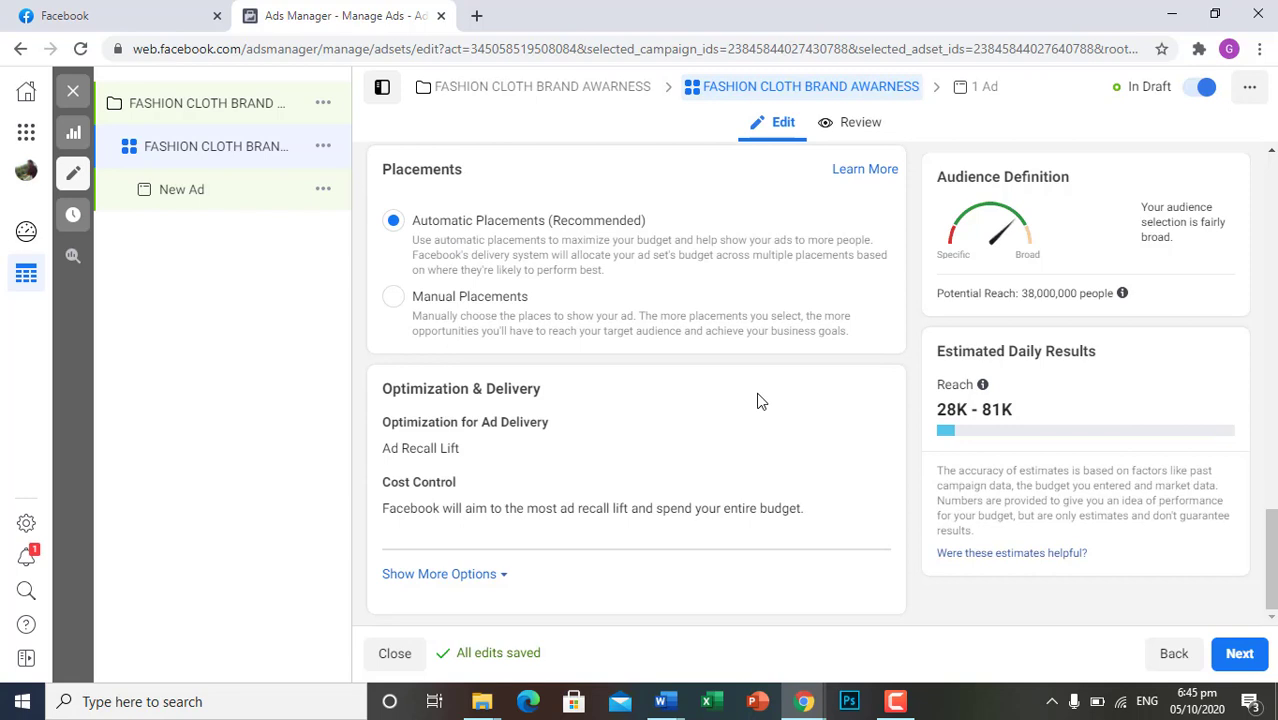
left_click(393, 298)
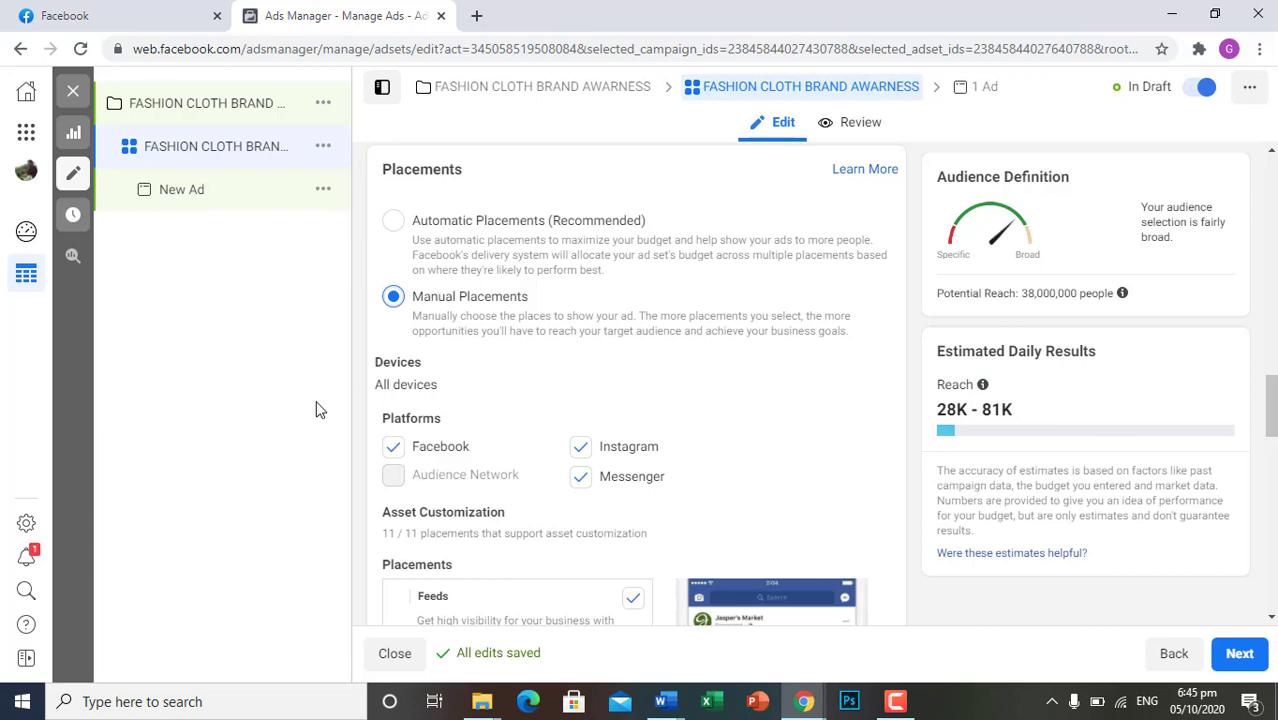
left_click(580, 452)
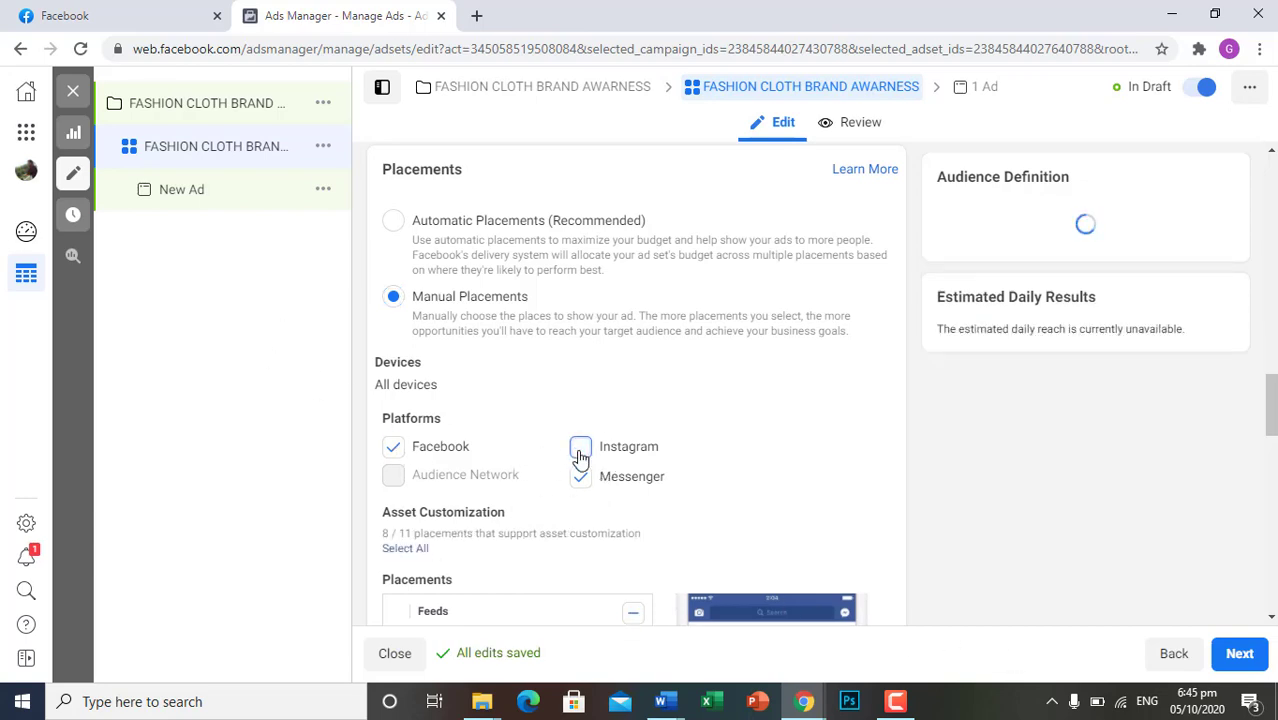
scroll(703, 478, "down", 4)
scroll(703, 478, "up", 3)
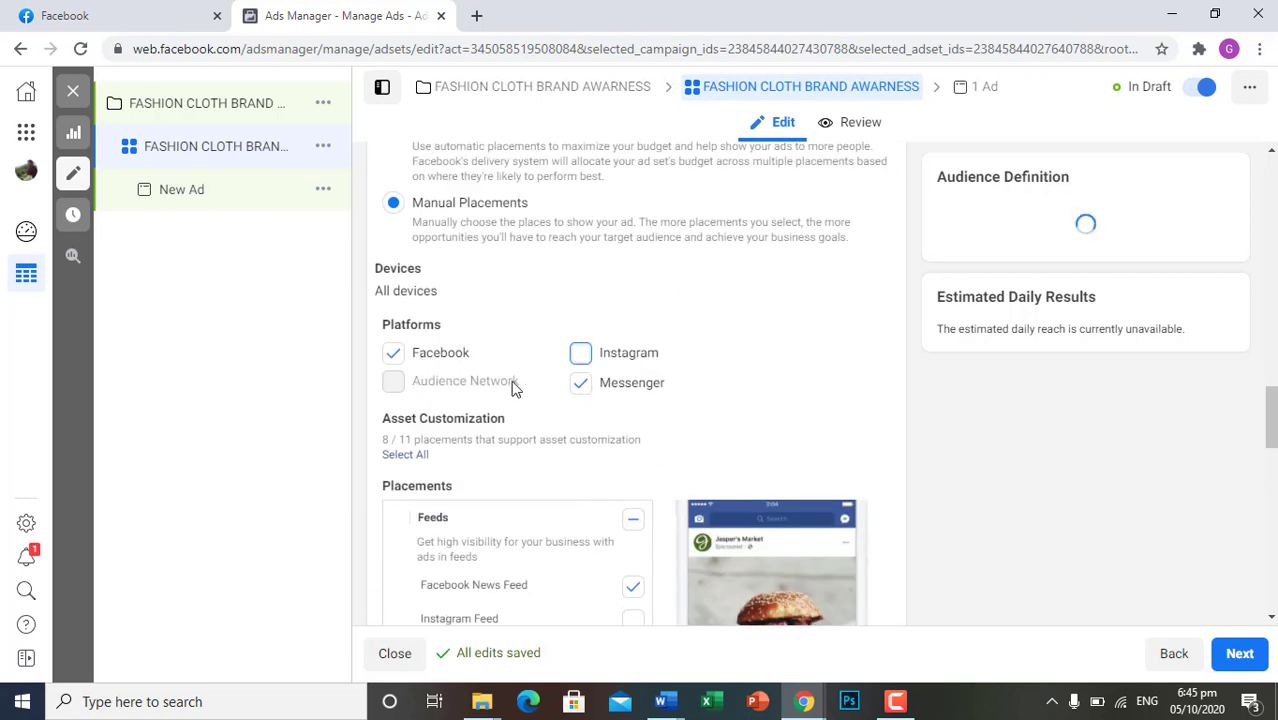
left_click(577, 394)
left_click(577, 394)
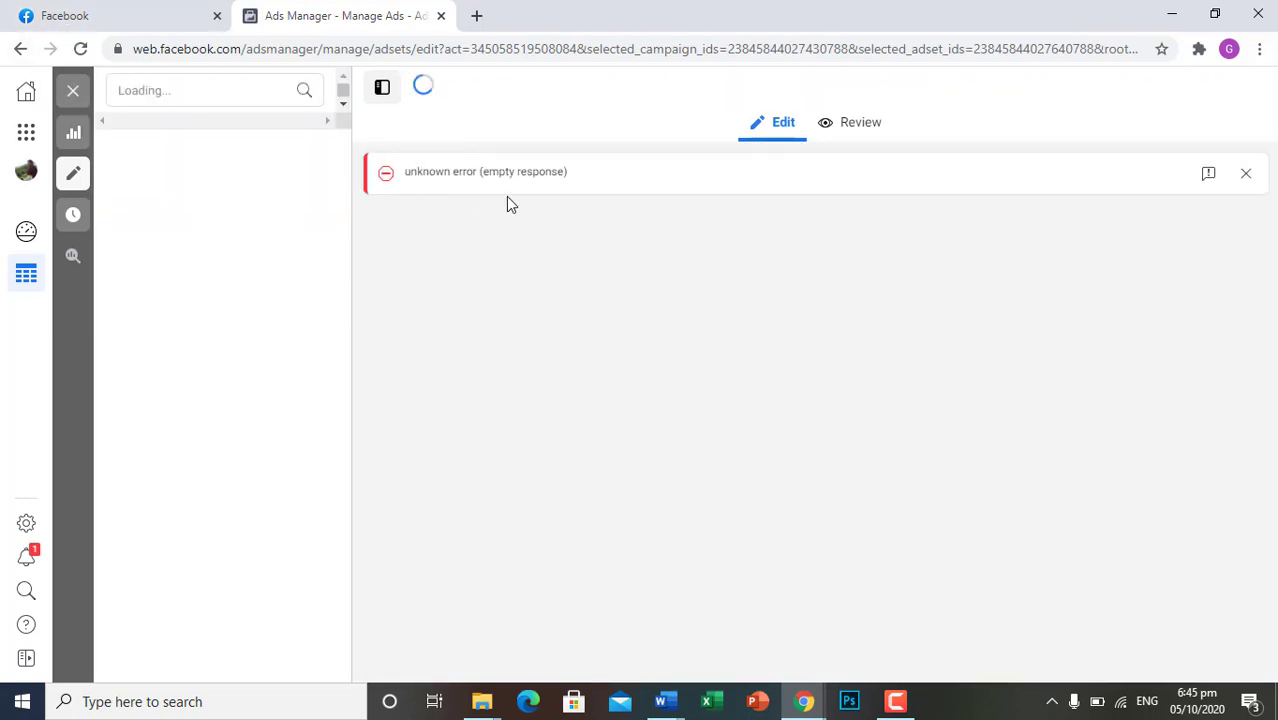
Dismiss the data loading warning and return to the campaigns overview
left_click(14, 48)
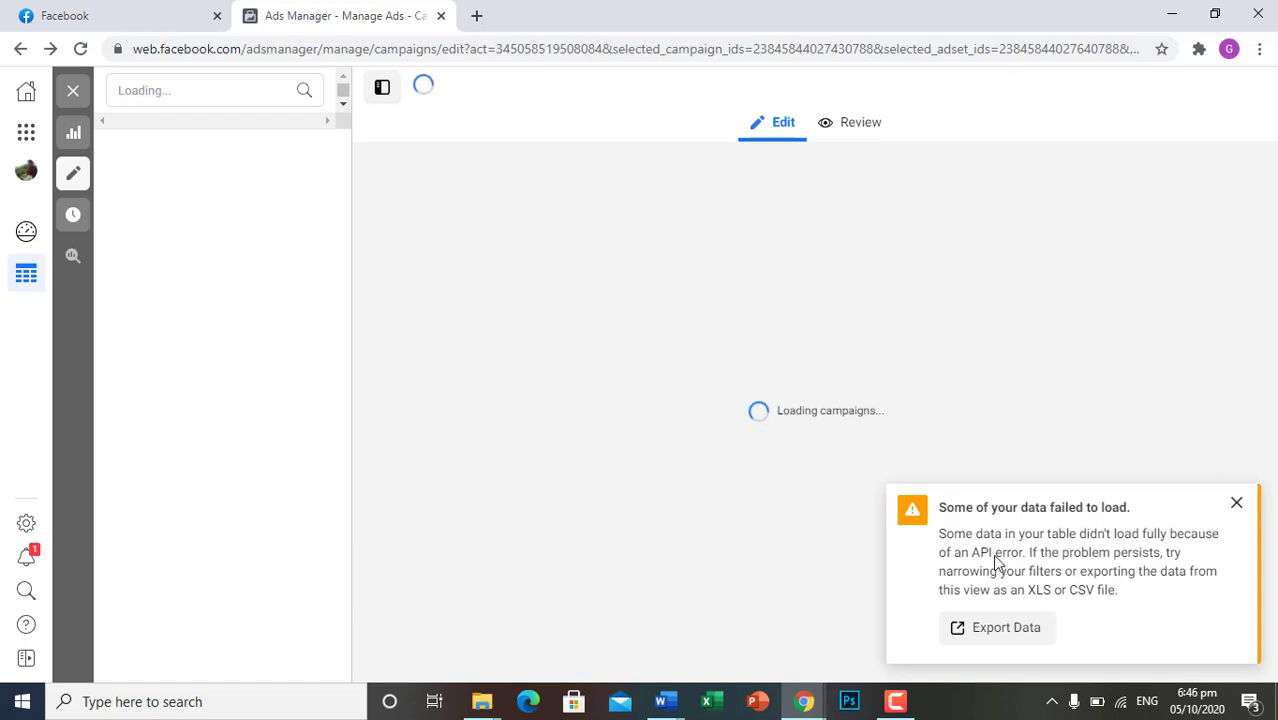
left_click(1236, 503)
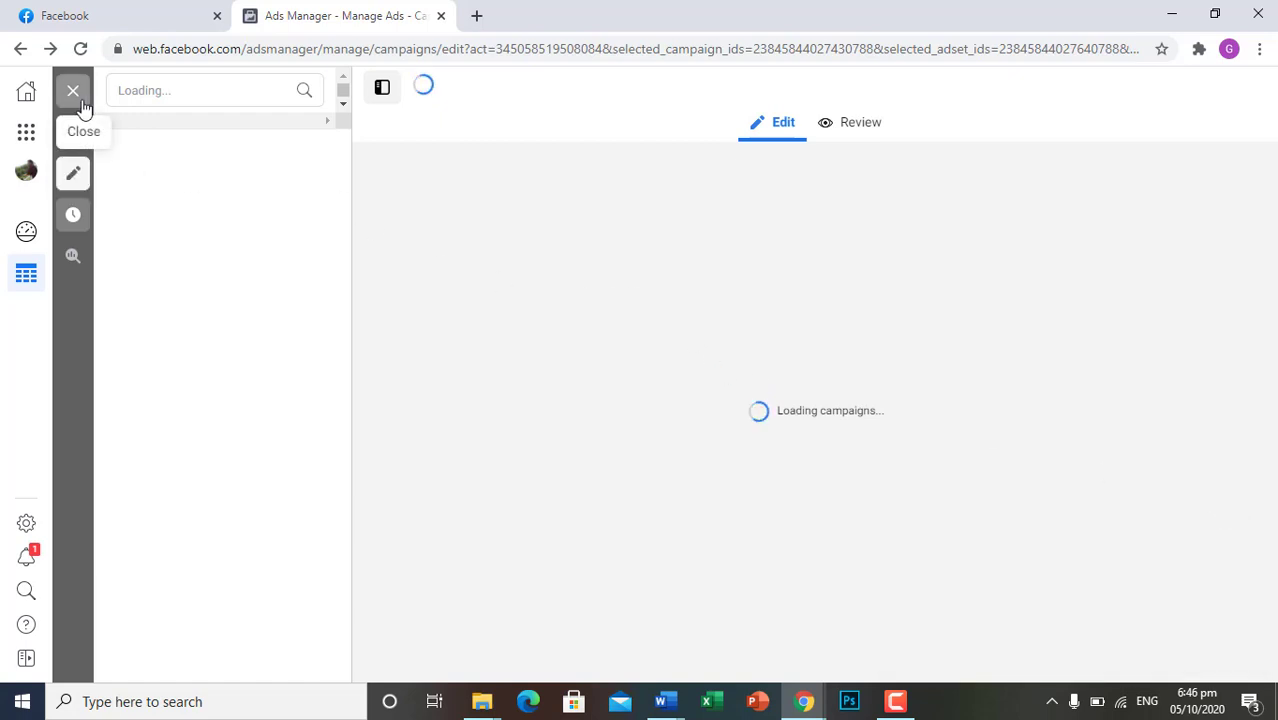
left_click(21, 48)
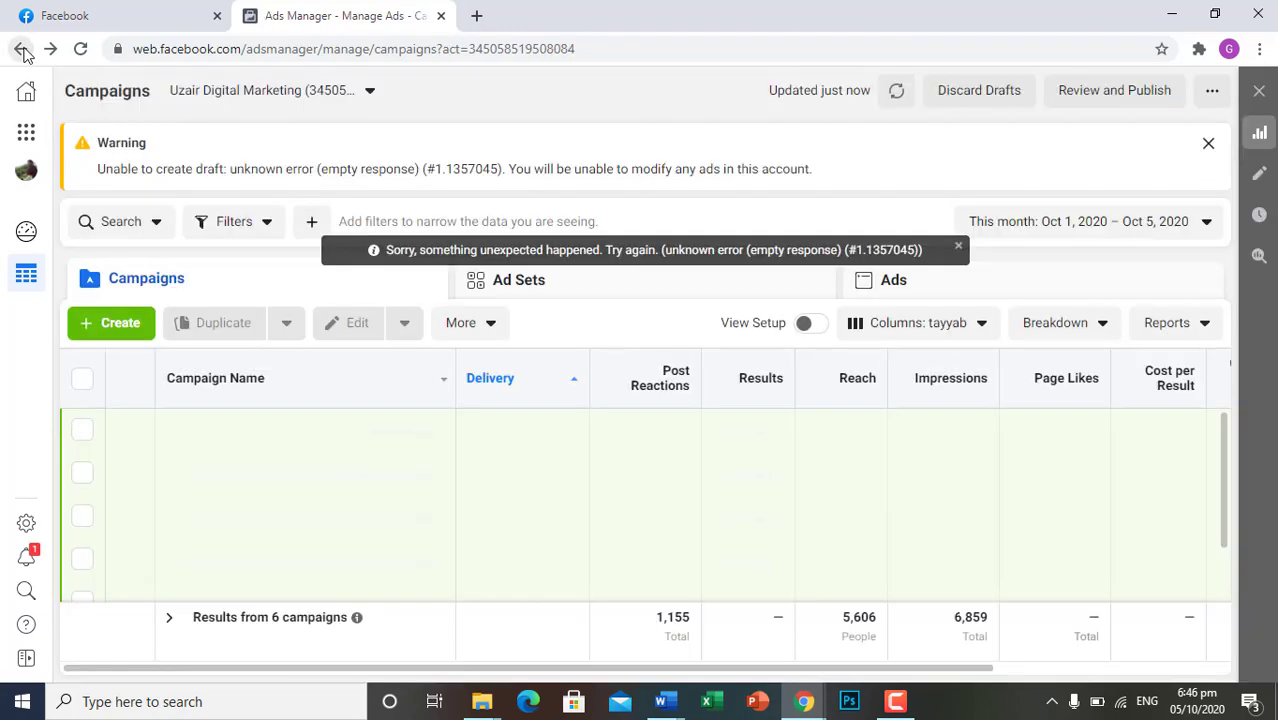
left_click(120, 322)
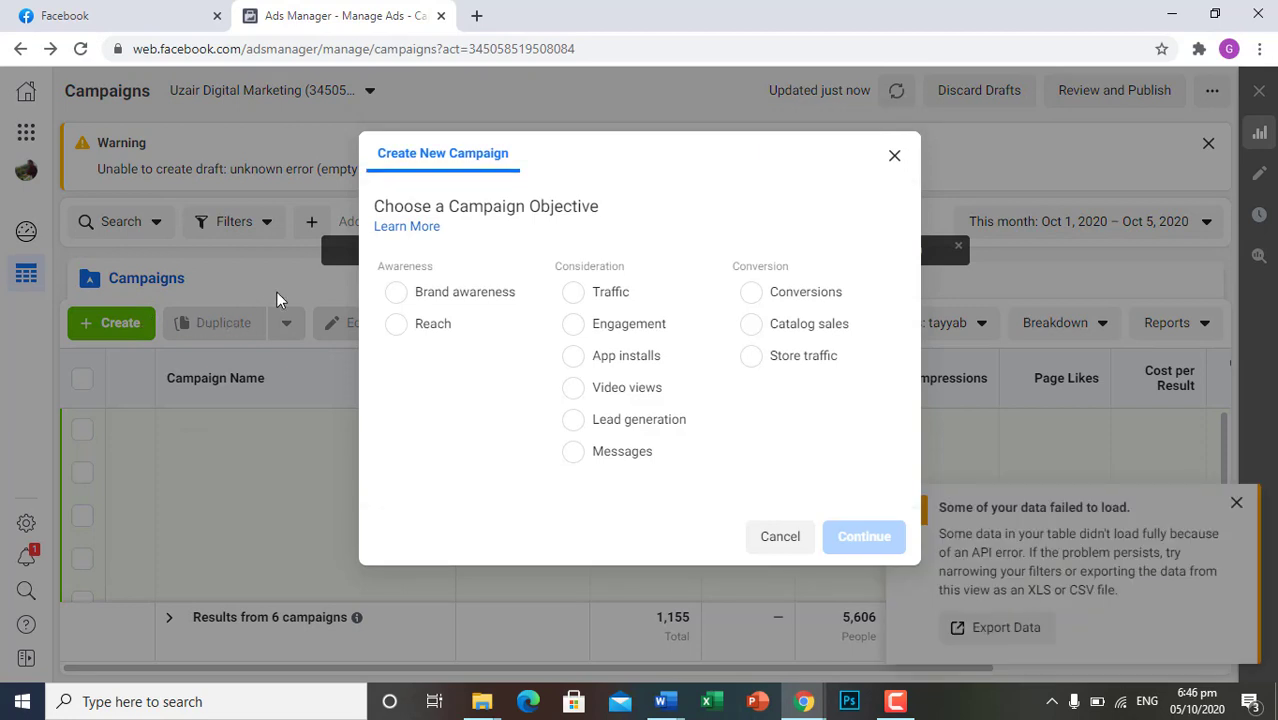
left_click(397, 292)
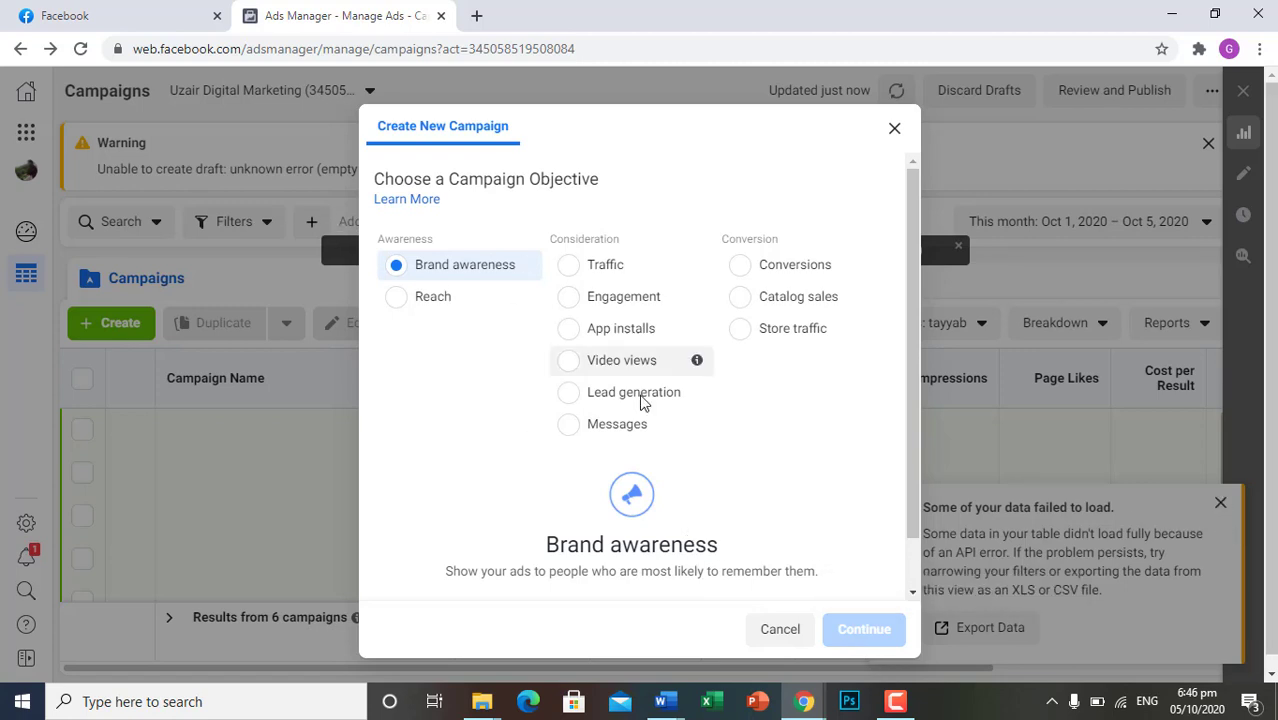
scroll(645, 408, "down", 1)
left_click(614, 570)
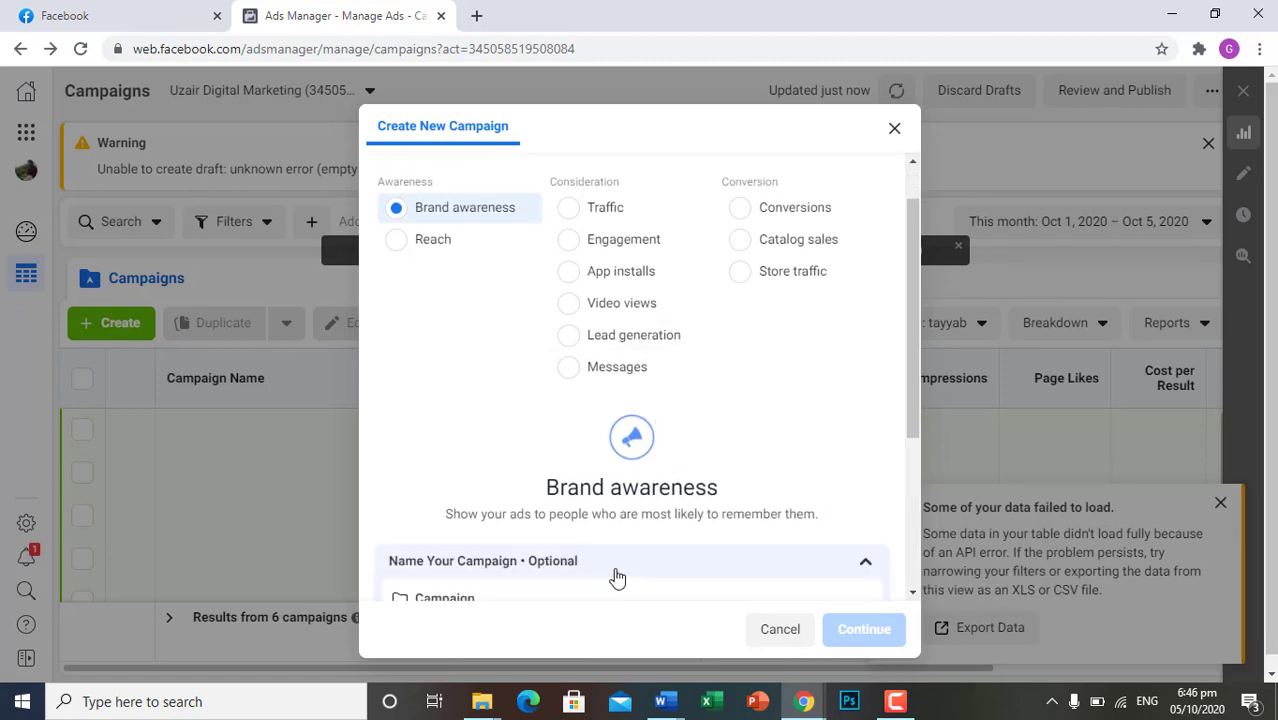
scroll(667, 511, "down", 3)
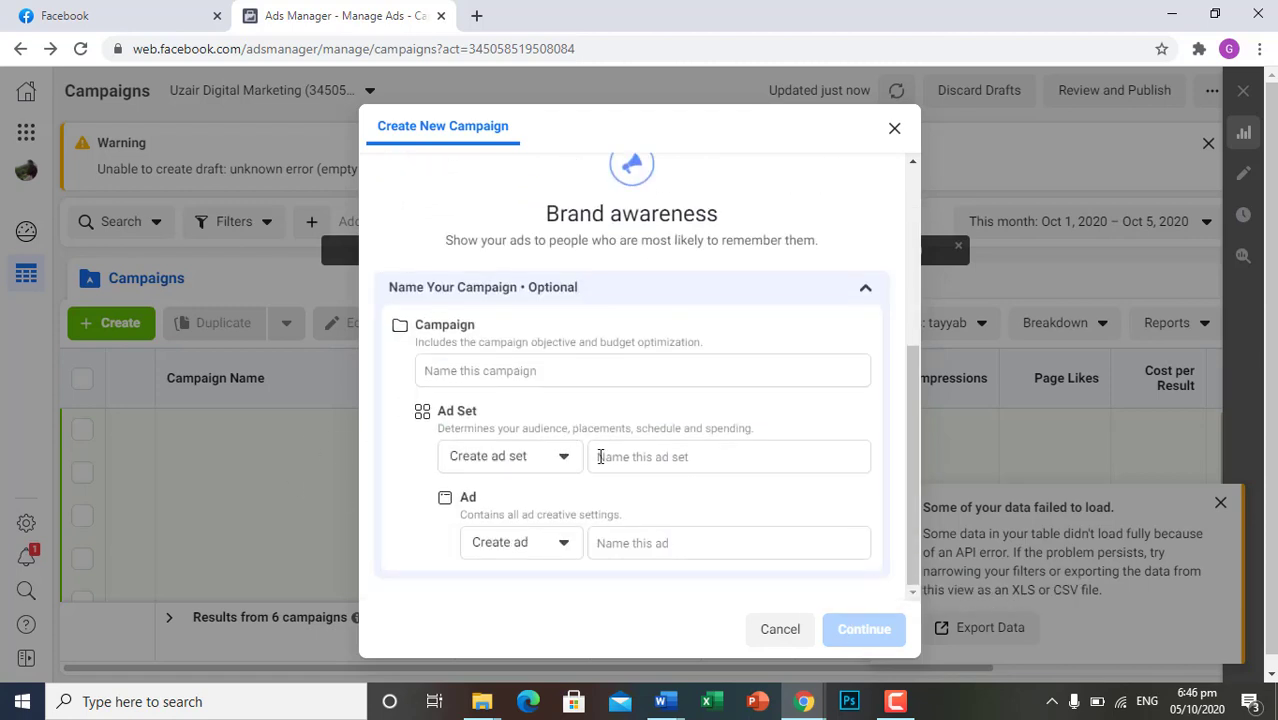
scroll(601, 456, "down", 1)
scroll(713, 462, "up", 2)
scroll(713, 460, "down", 2)
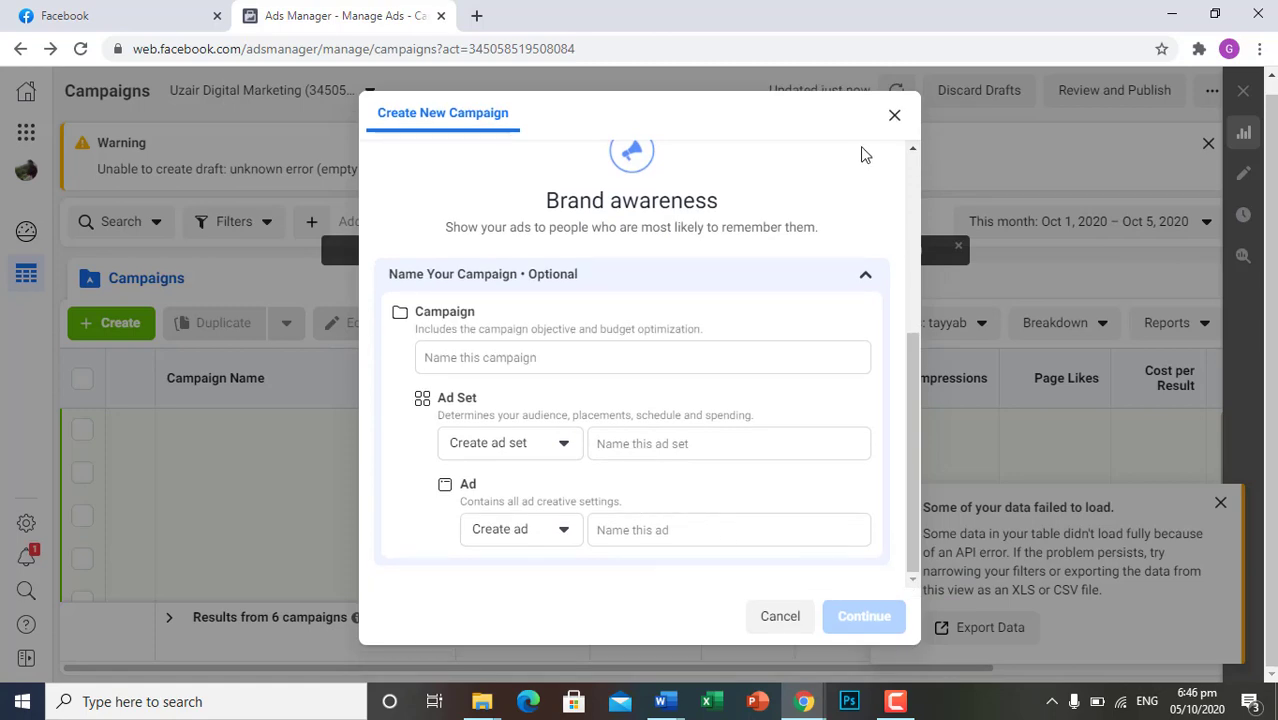
left_click(894, 114)
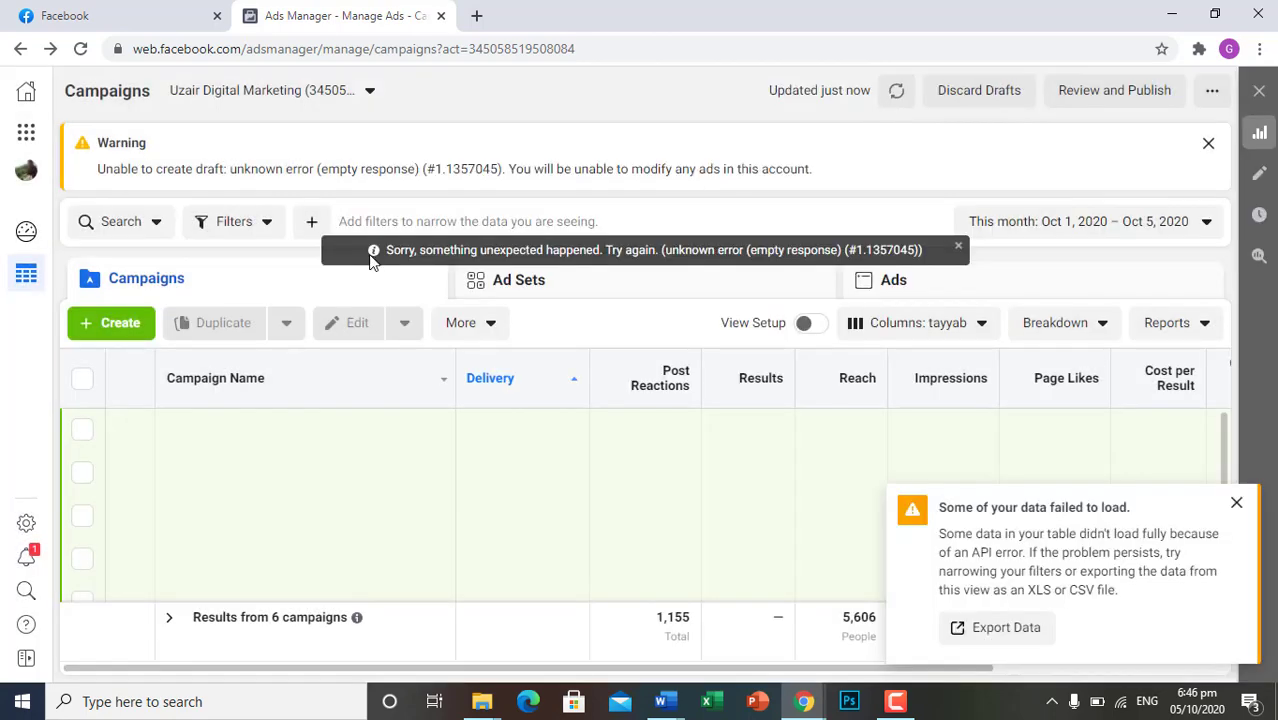
Start creating a new campaign and choose Brand awareness as its objective
left_click(122, 322)
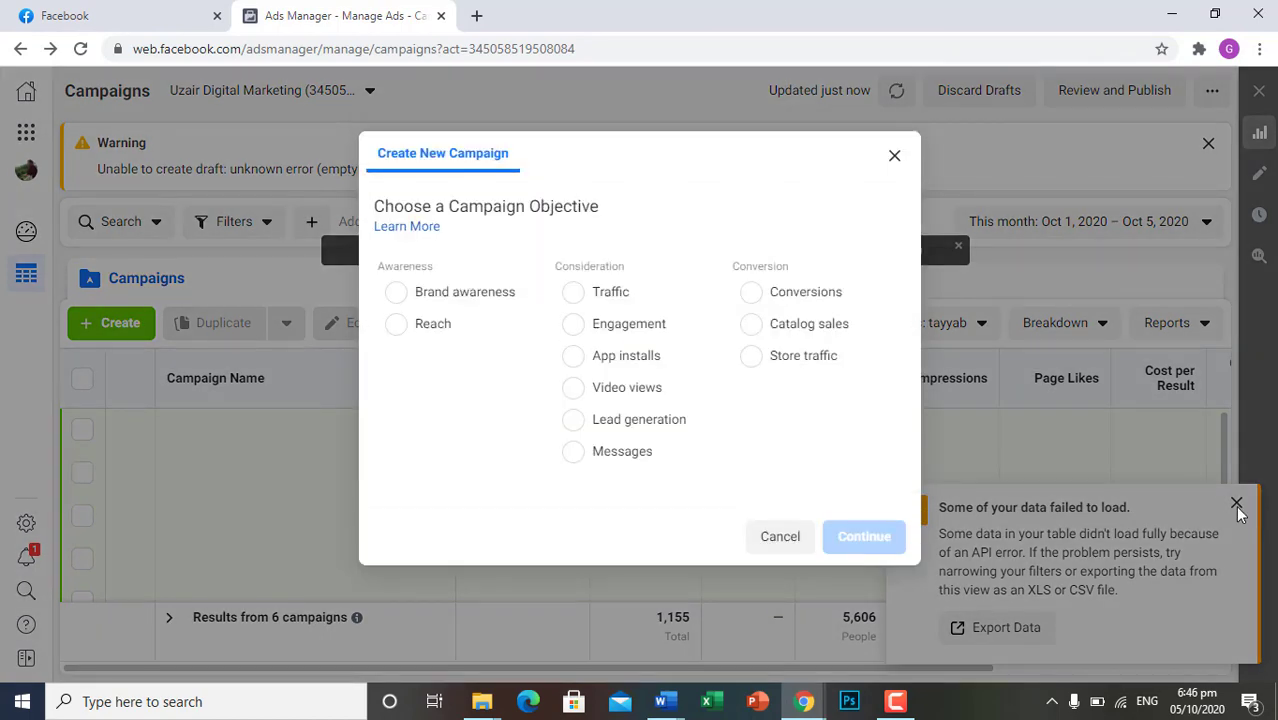
left_click(397, 292)
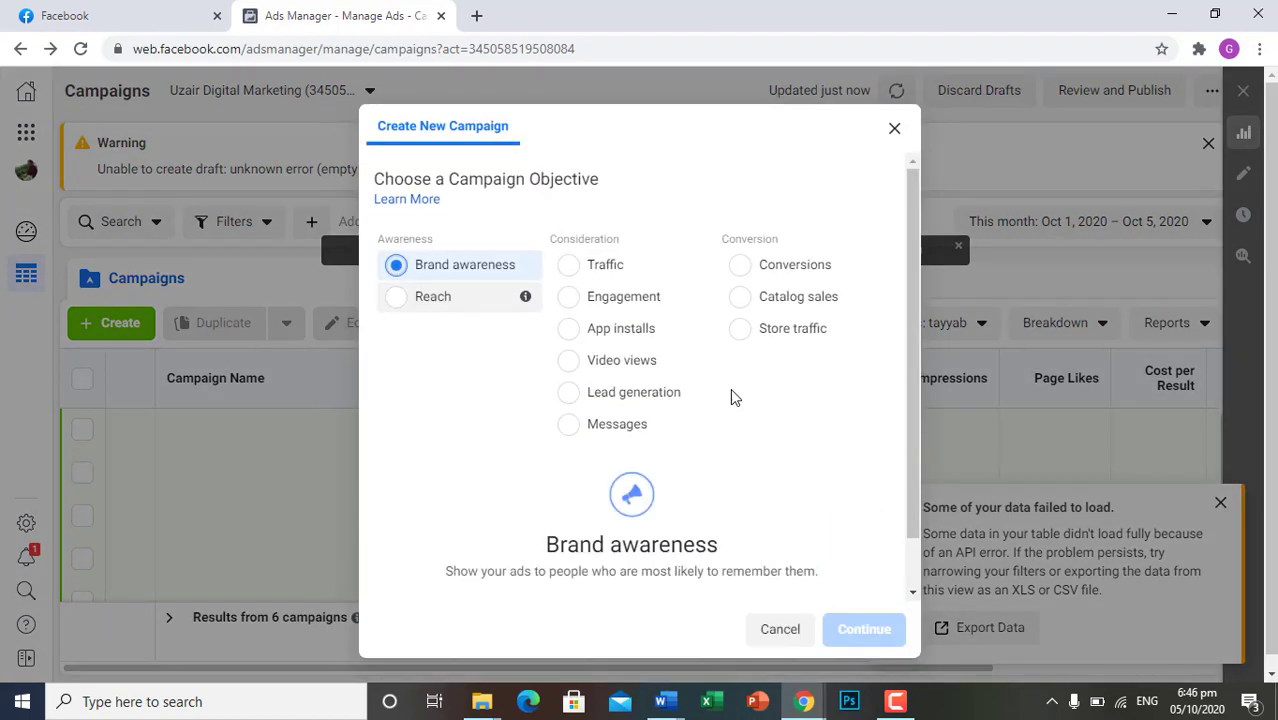
scroll(747, 422, "down", 1)
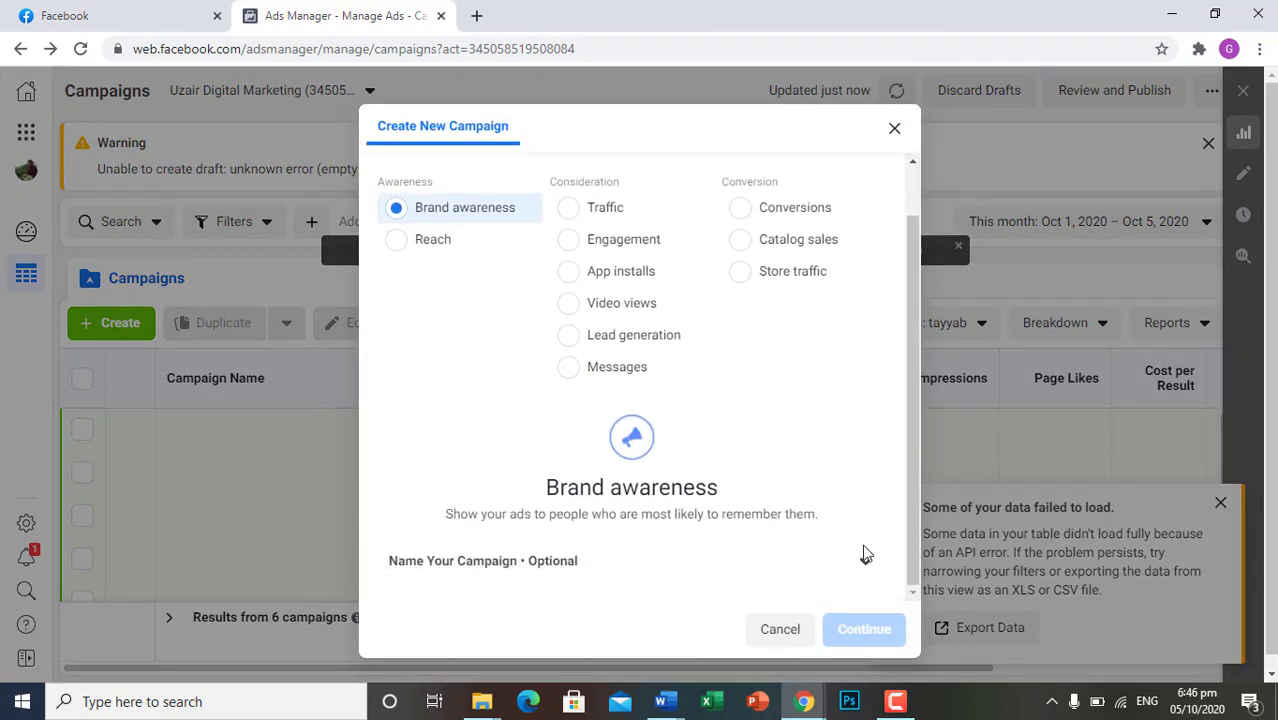
scroll(865, 561, "down", 1)
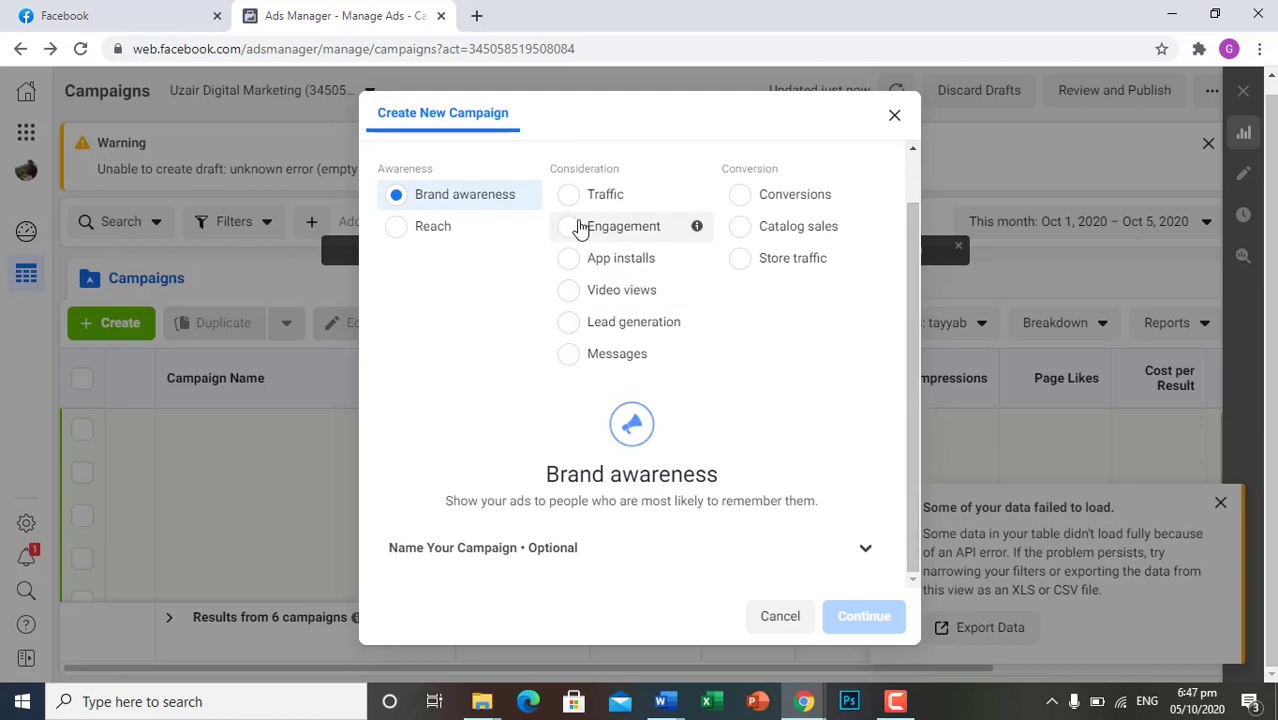
left_click(569, 225)
scroll(740, 498, "down", 3)
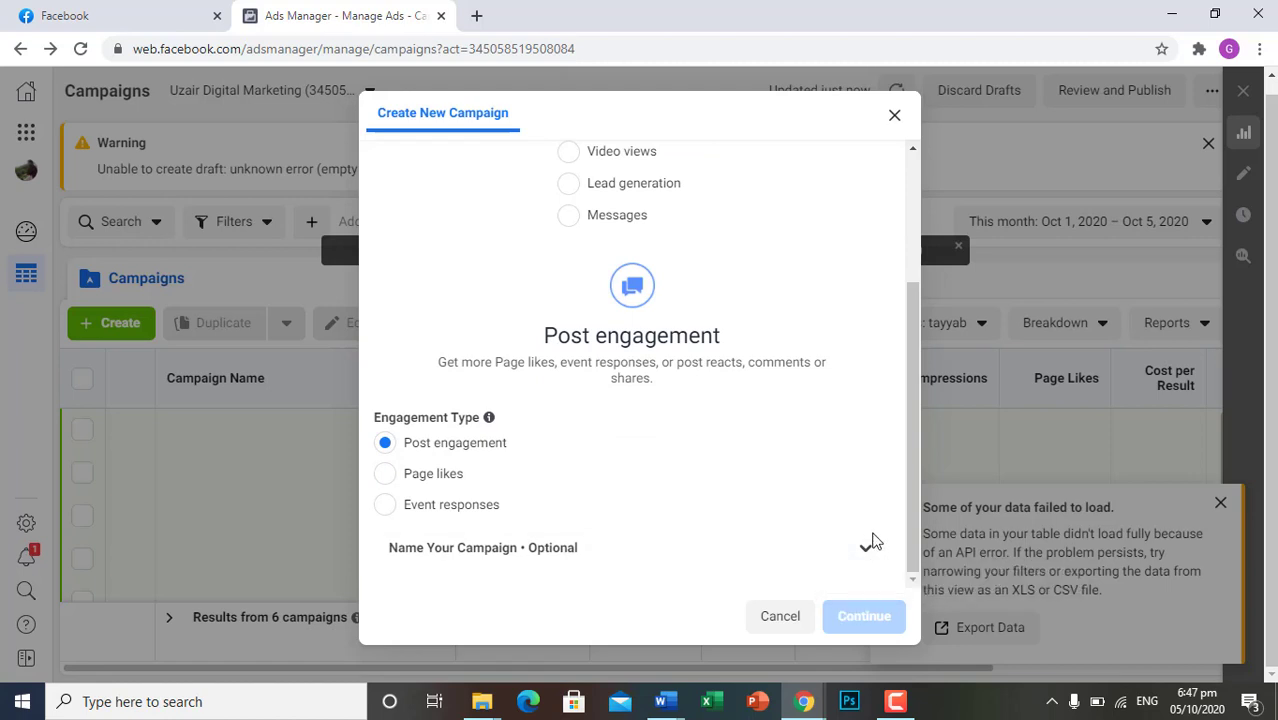
left_click(894, 114)
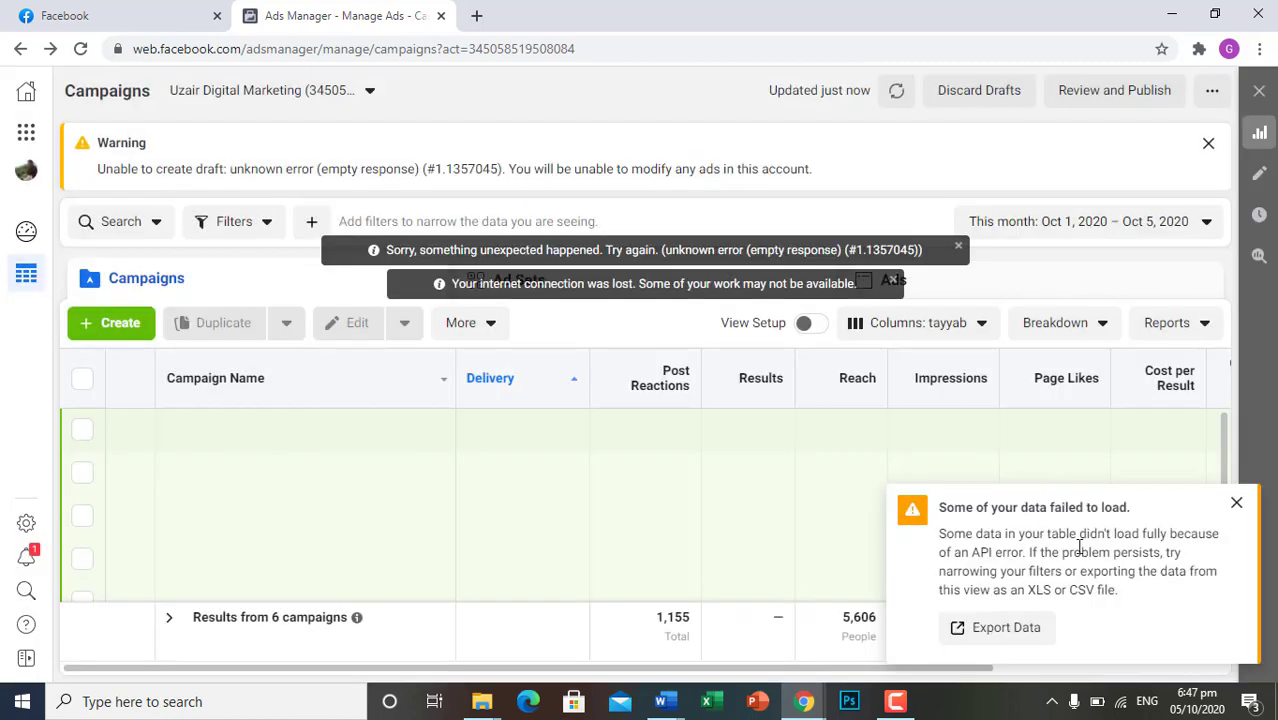
left_click(1220, 502)
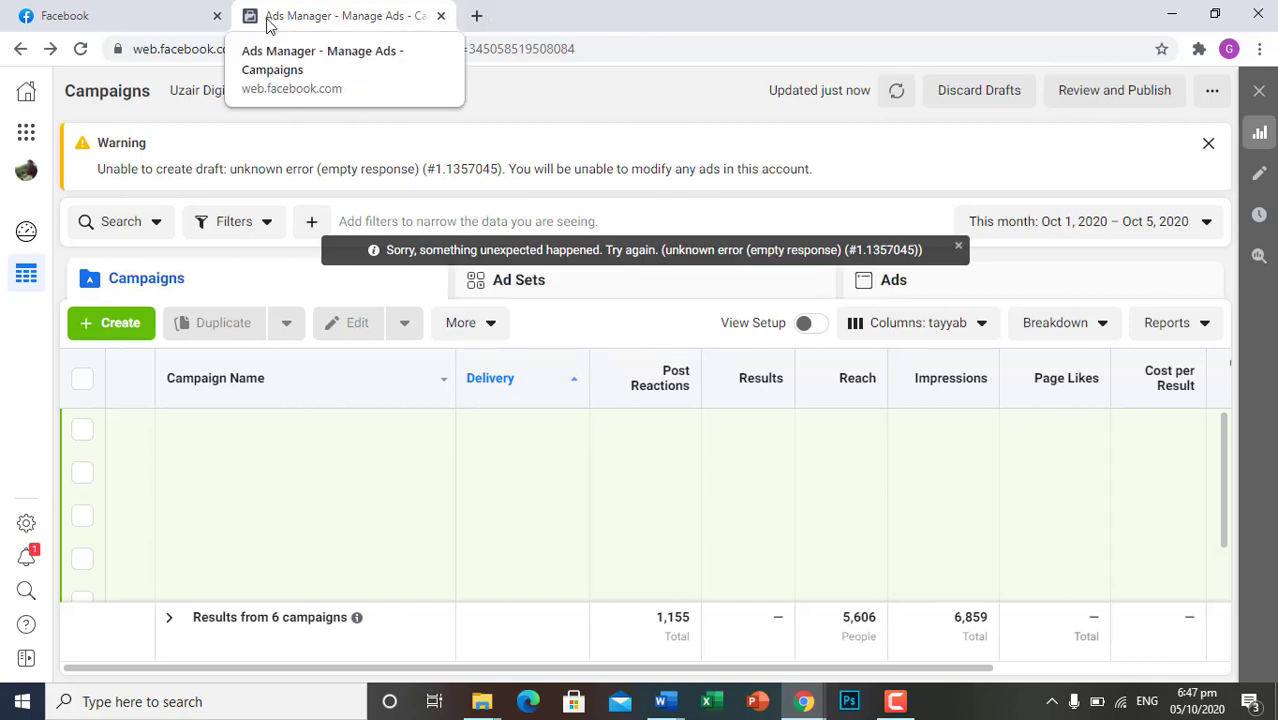
Start a new ad from the Facebook home page and close the old Ads Manager tab, discarding its unsaved changes
key("ctrl+shift+Tab")
left_click(1094, 97)
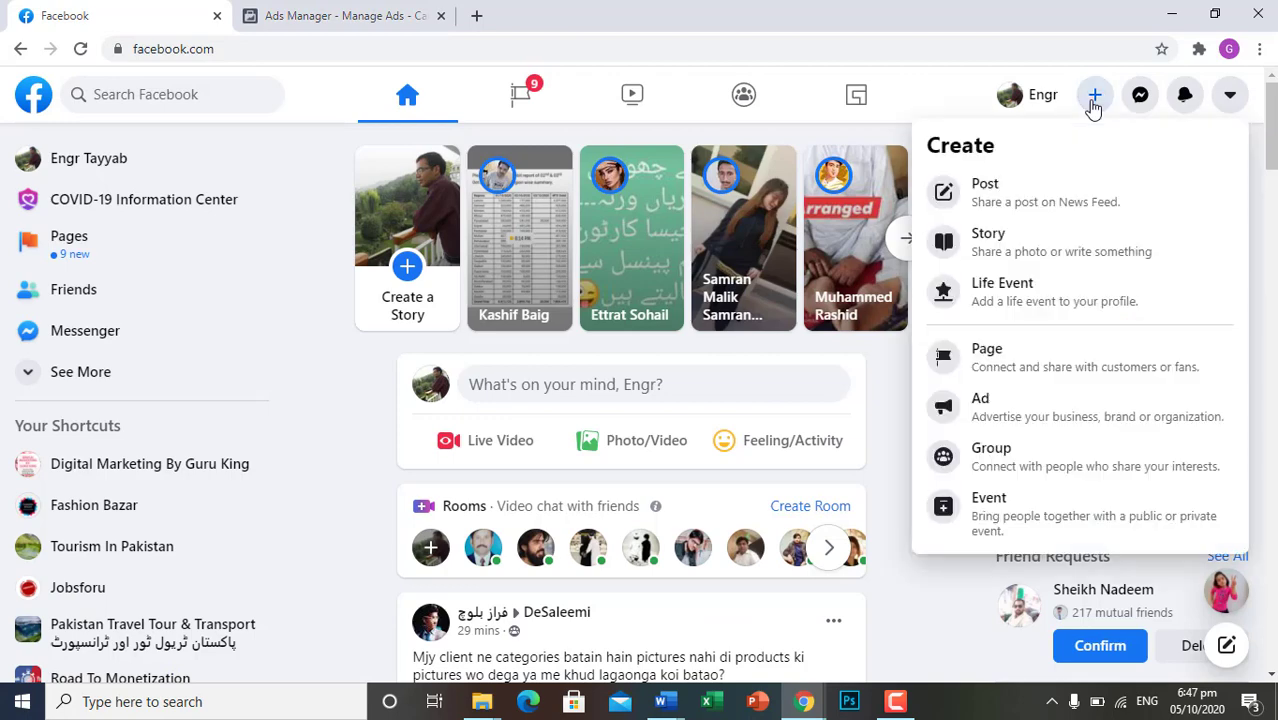
left_click(950, 406)
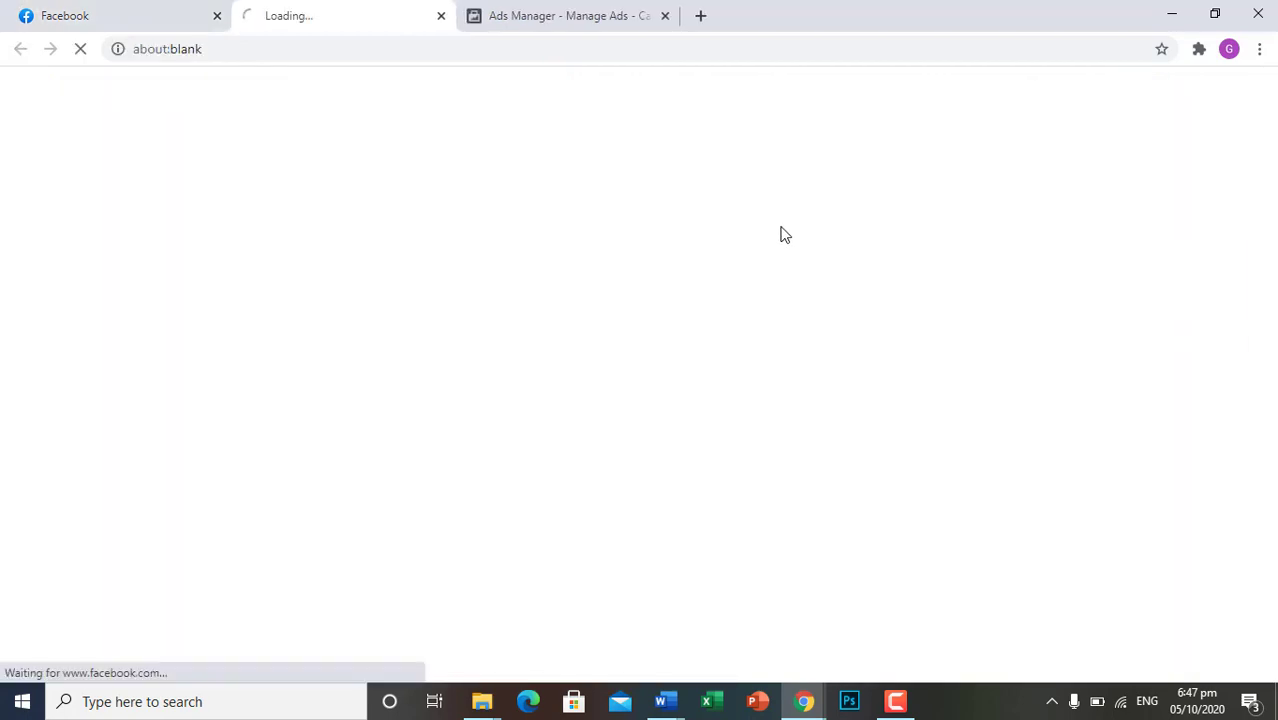
left_click(665, 16)
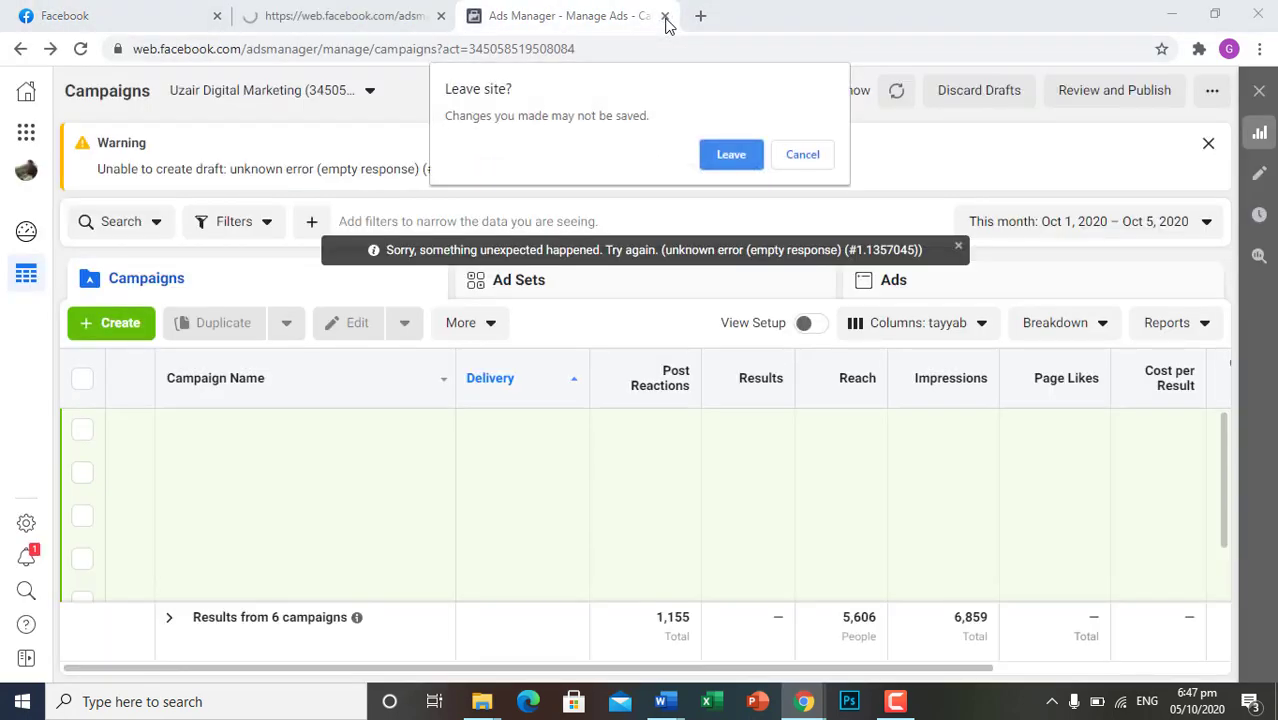
left_click(725, 151)
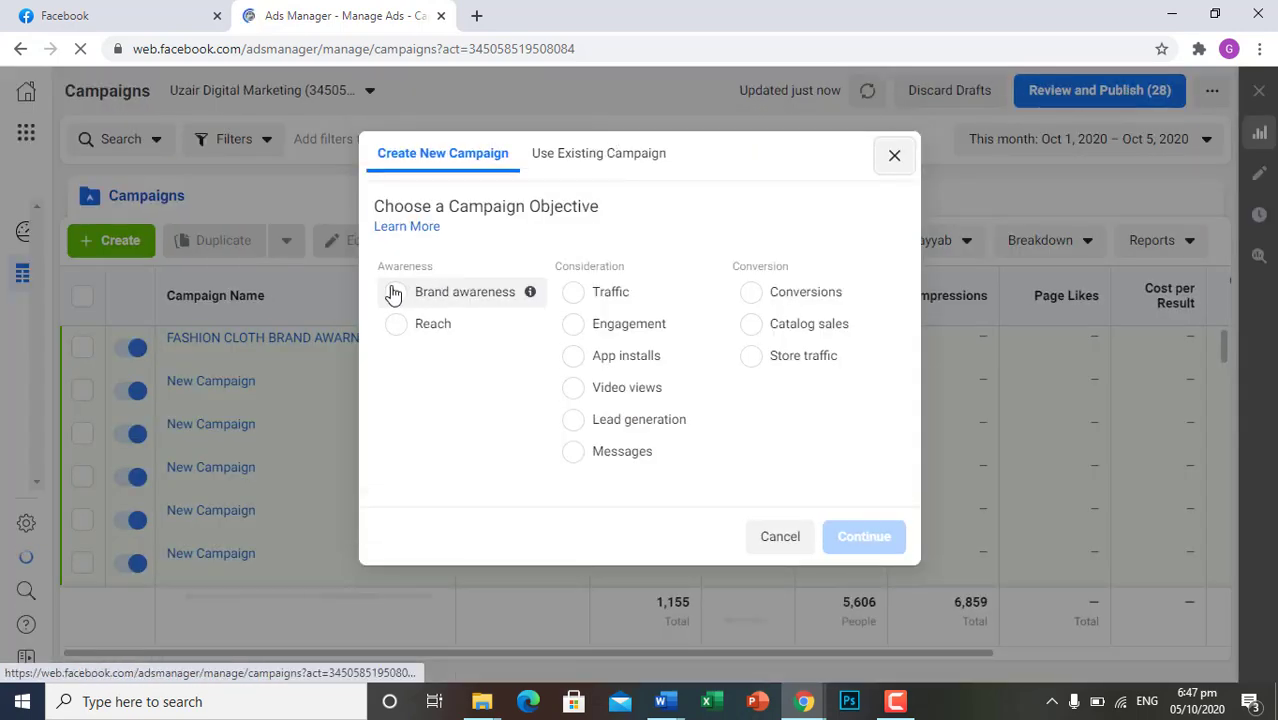
Try to create a new campaign with the Brand awareness objective
left_click(465, 291)
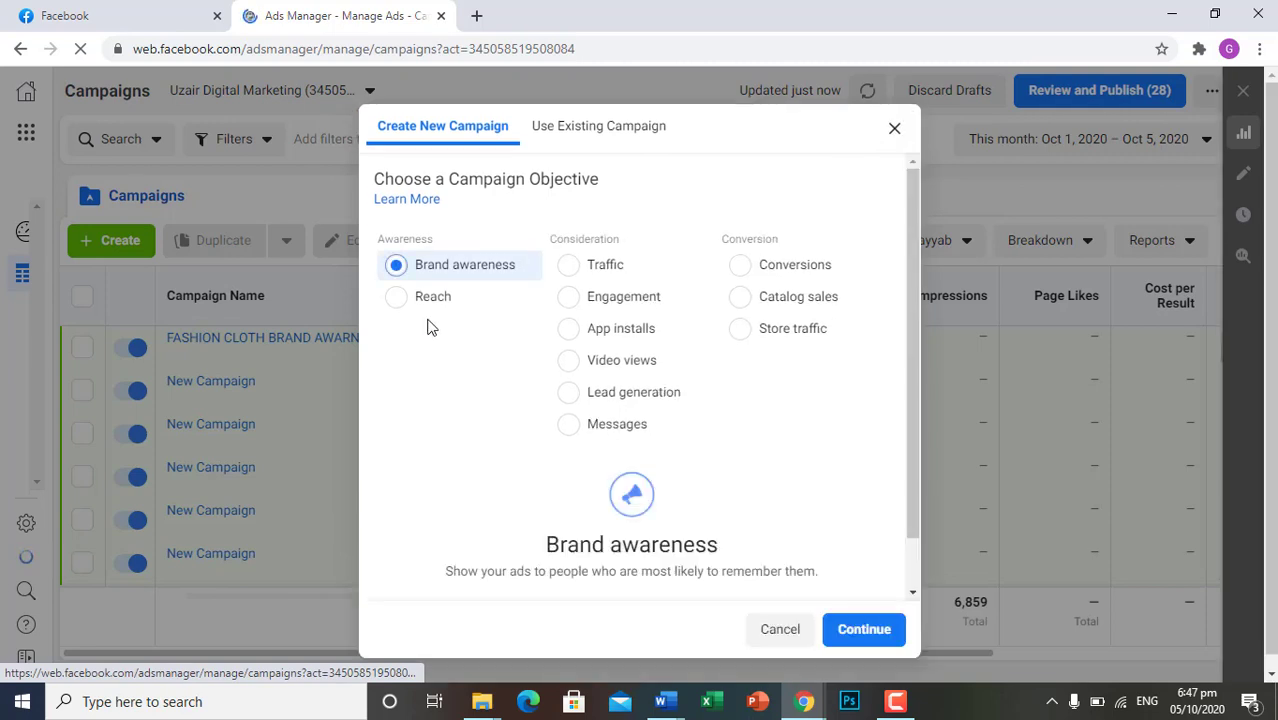
left_click(860, 630)
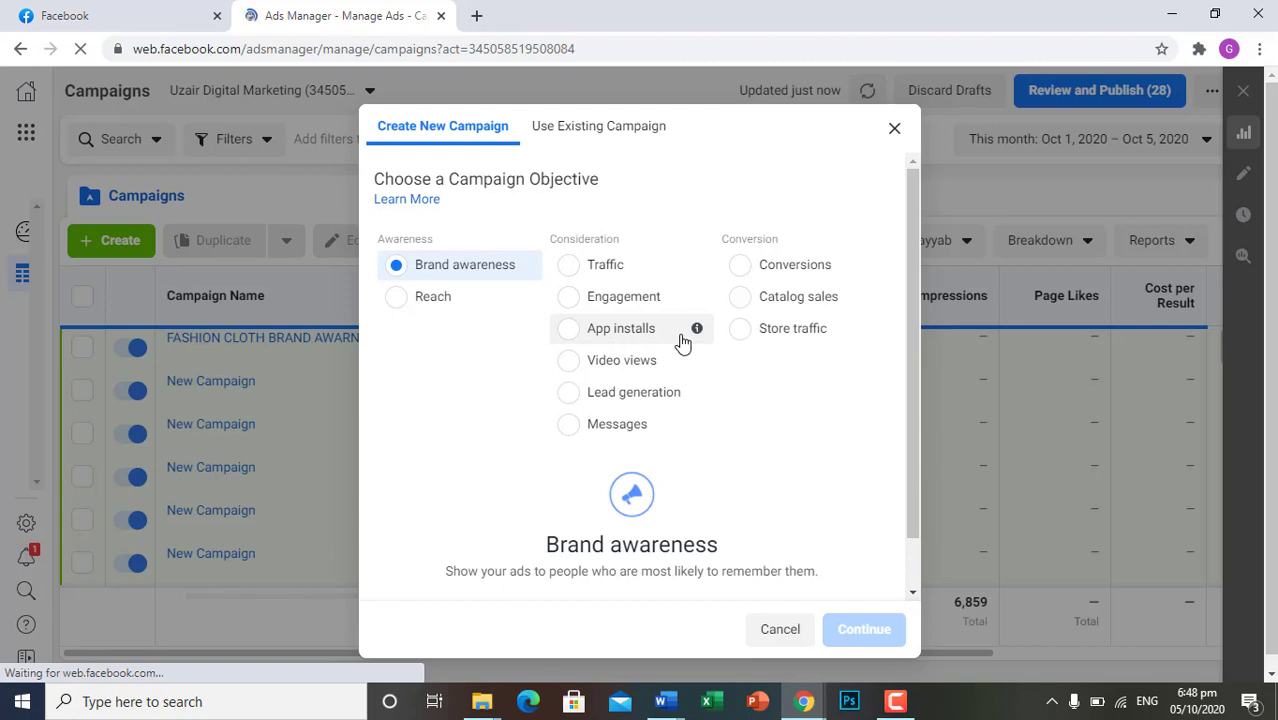
mouse_move(697, 328)
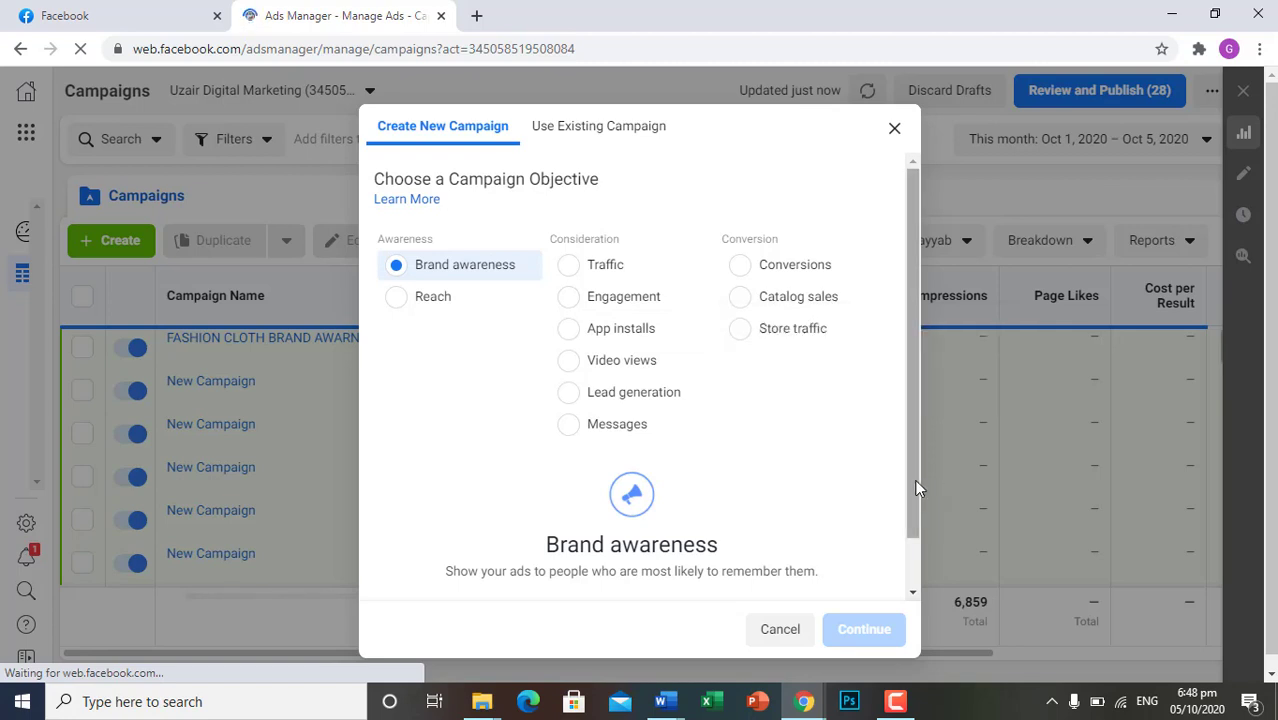
mouse_move(912, 492)
left_mouse_down()
mouse_move(902, 563)
mouse_move(905, 475)
left_mouse_up()
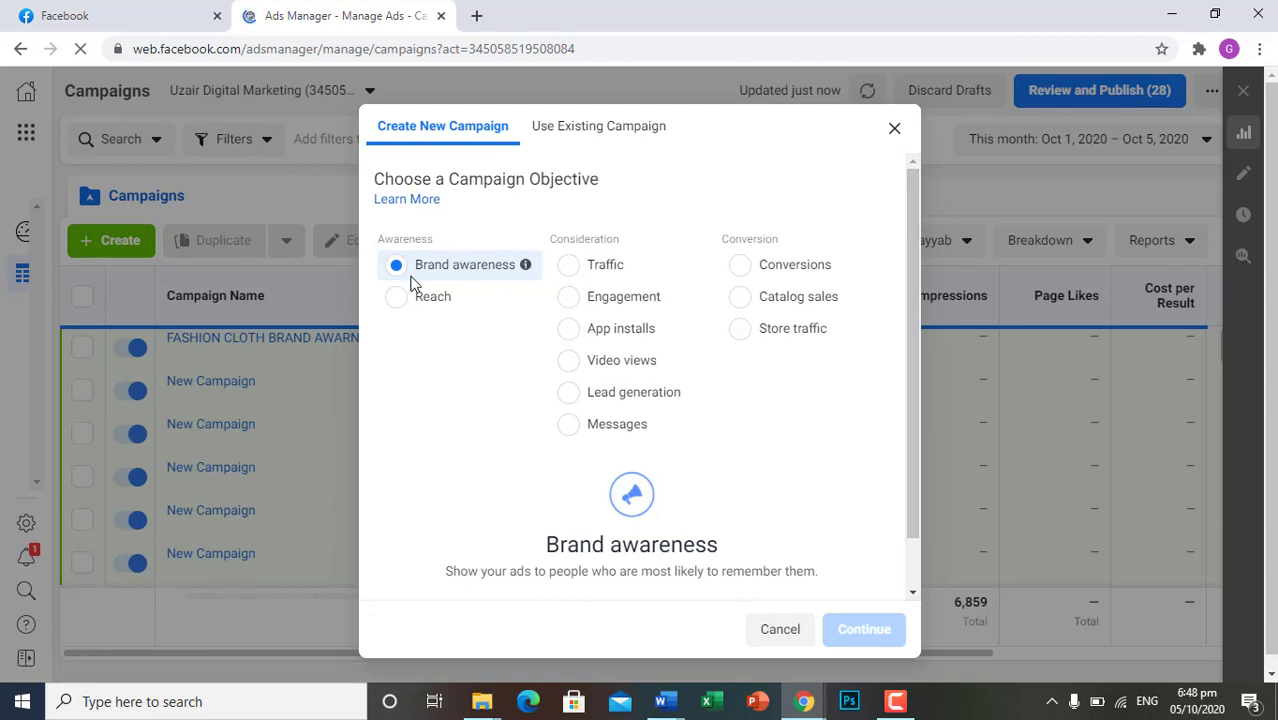
Preview the Engagement objective's options, reselect Brand awareness and cancel the new campaign dialog
left_click(568, 298)
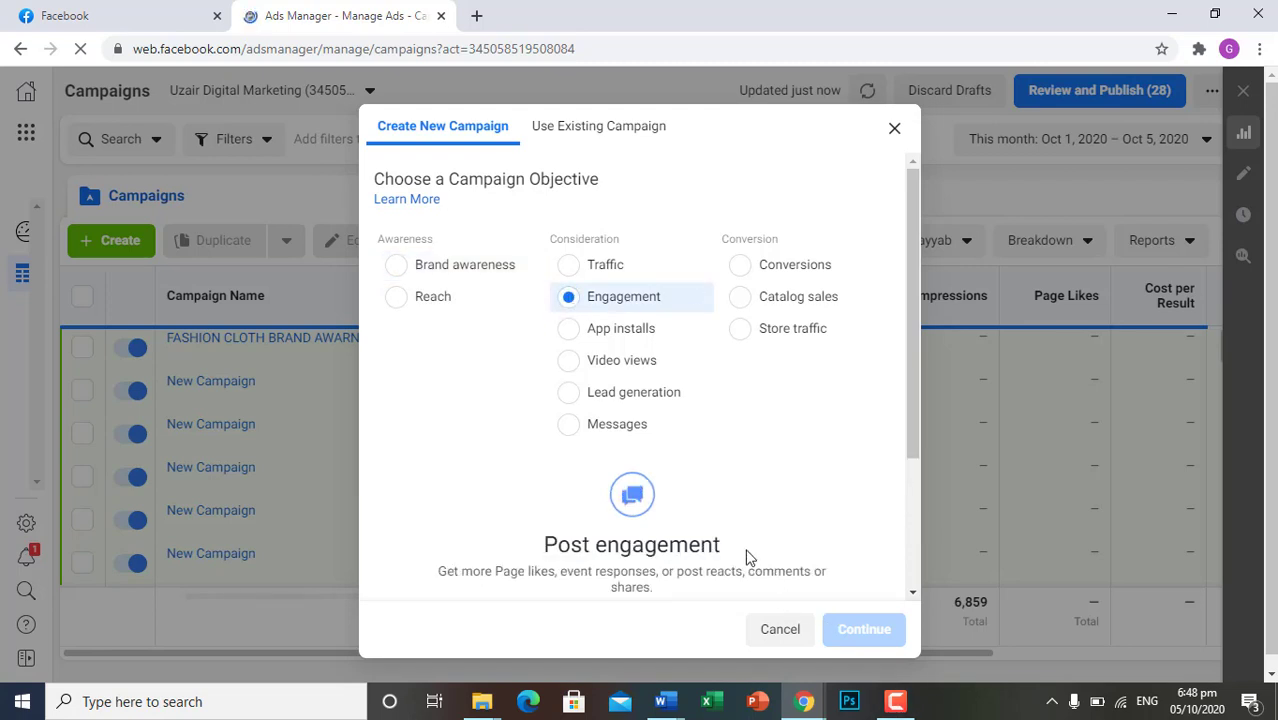
scroll(690, 560, "down", 2)
scroll(549, 472, "up", 2)
scroll(549, 473, "up", 1)
left_click(396, 265)
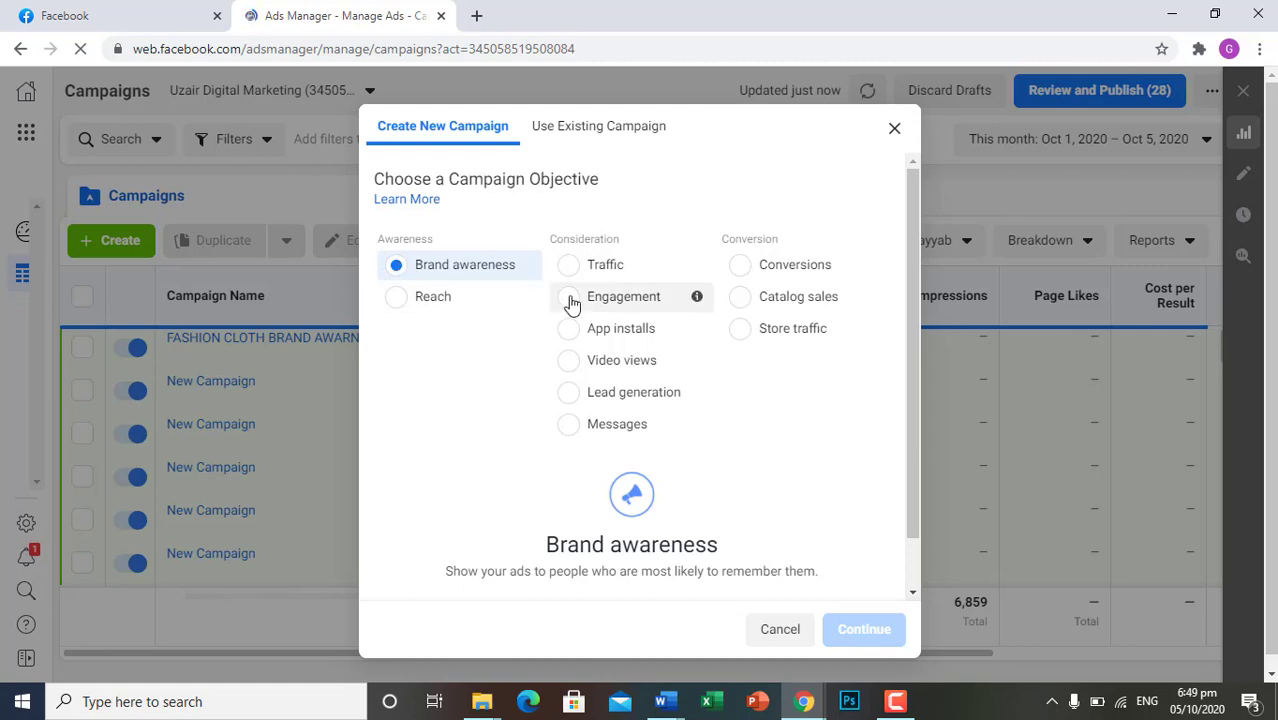
left_click(896, 130)
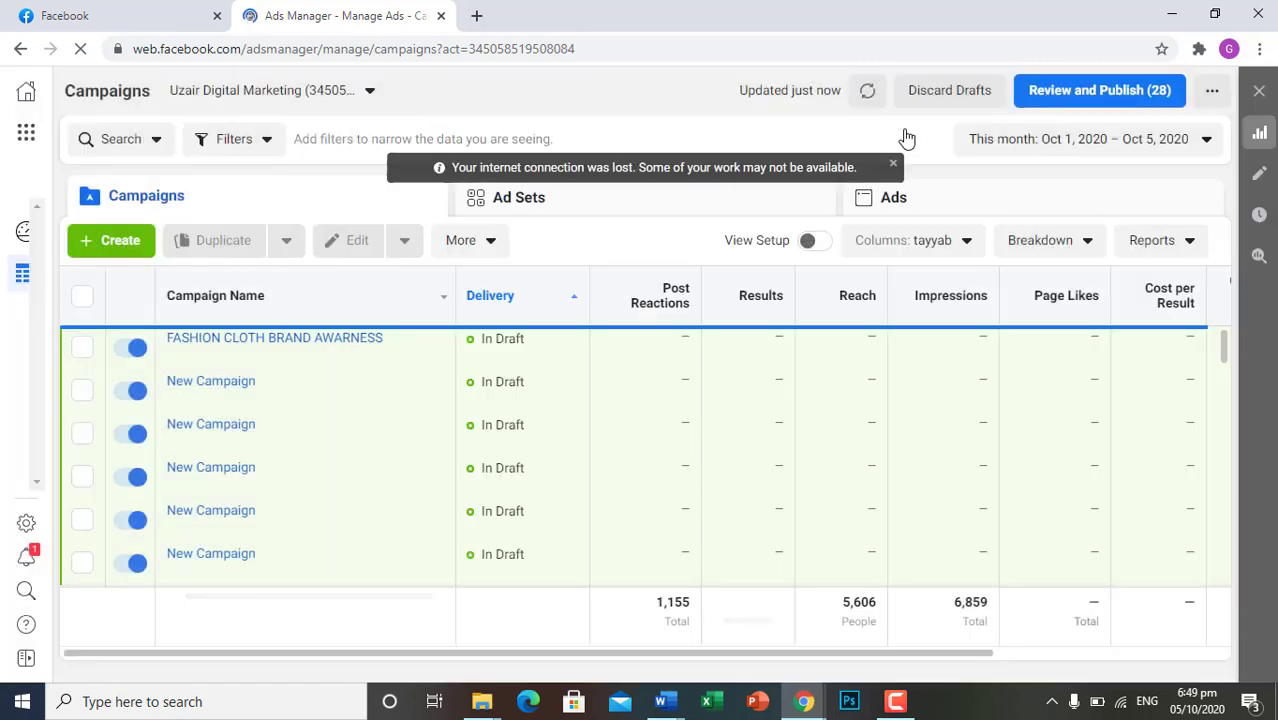
Try to switch off the draft campaign FASHION CLOTH BRAND AWARNESS and check which further actions it offers
left_click(126, 350)
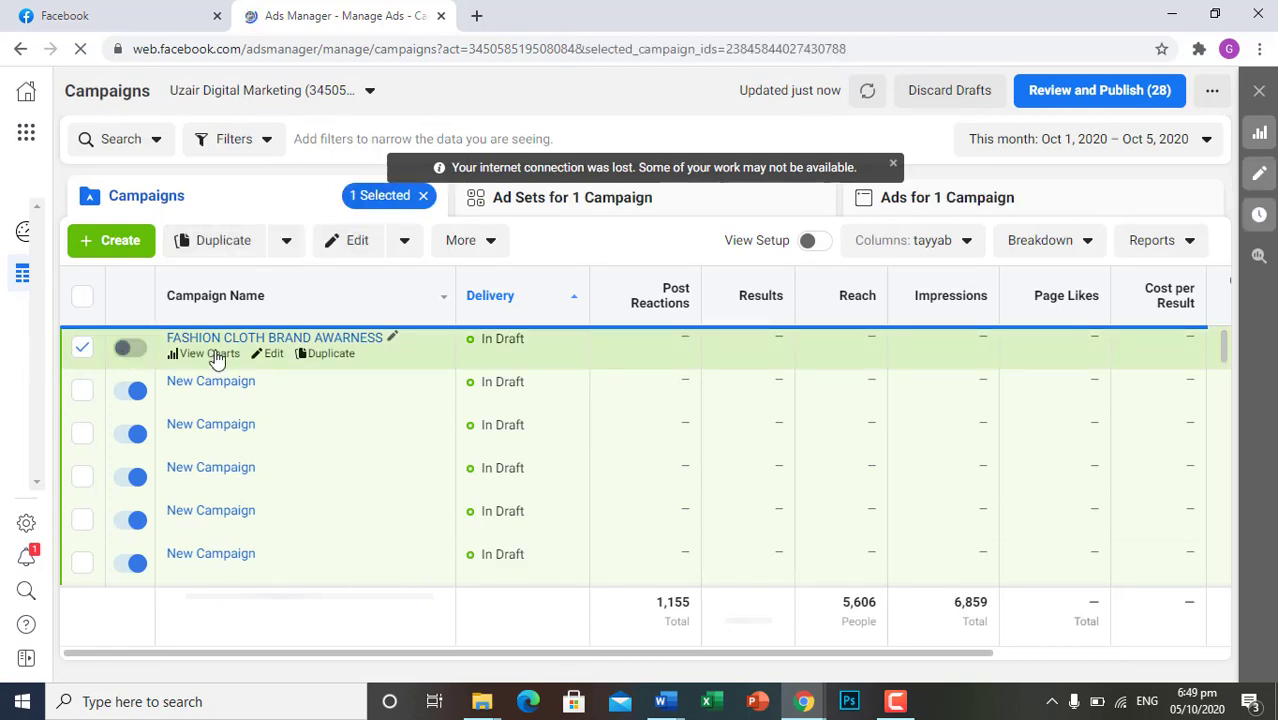
left_click(494, 254)
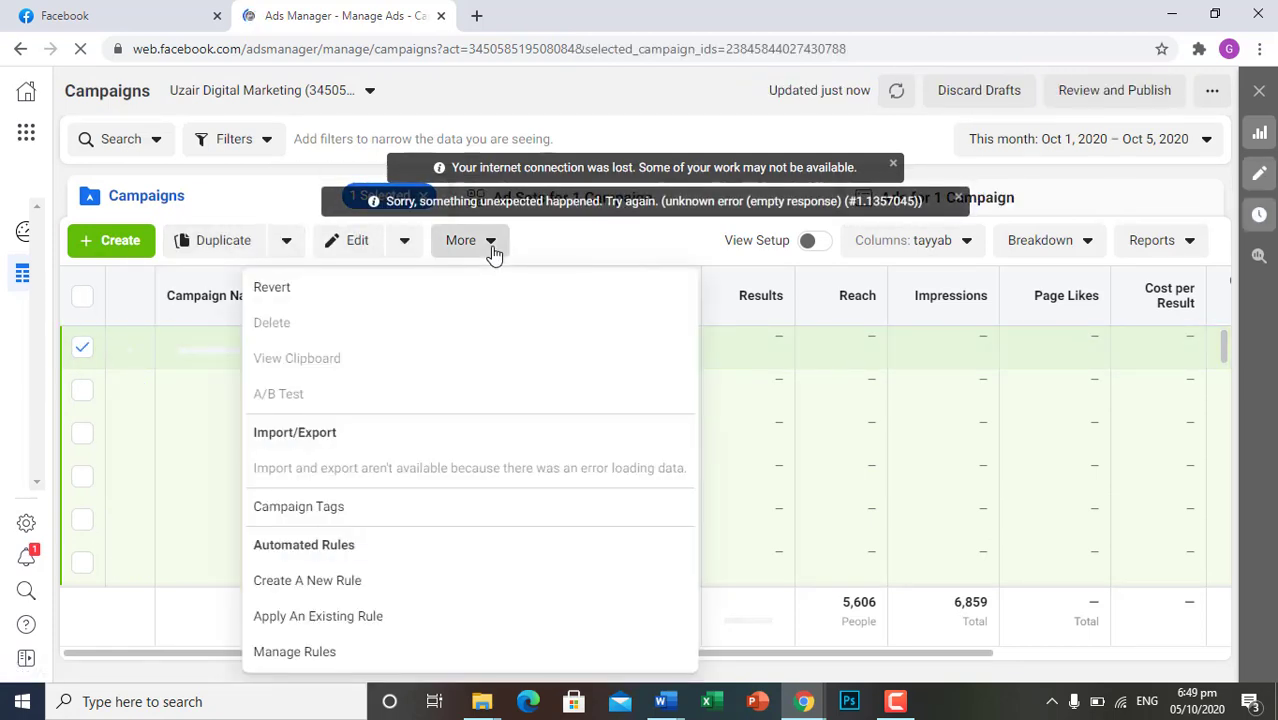
left_click(82, 350)
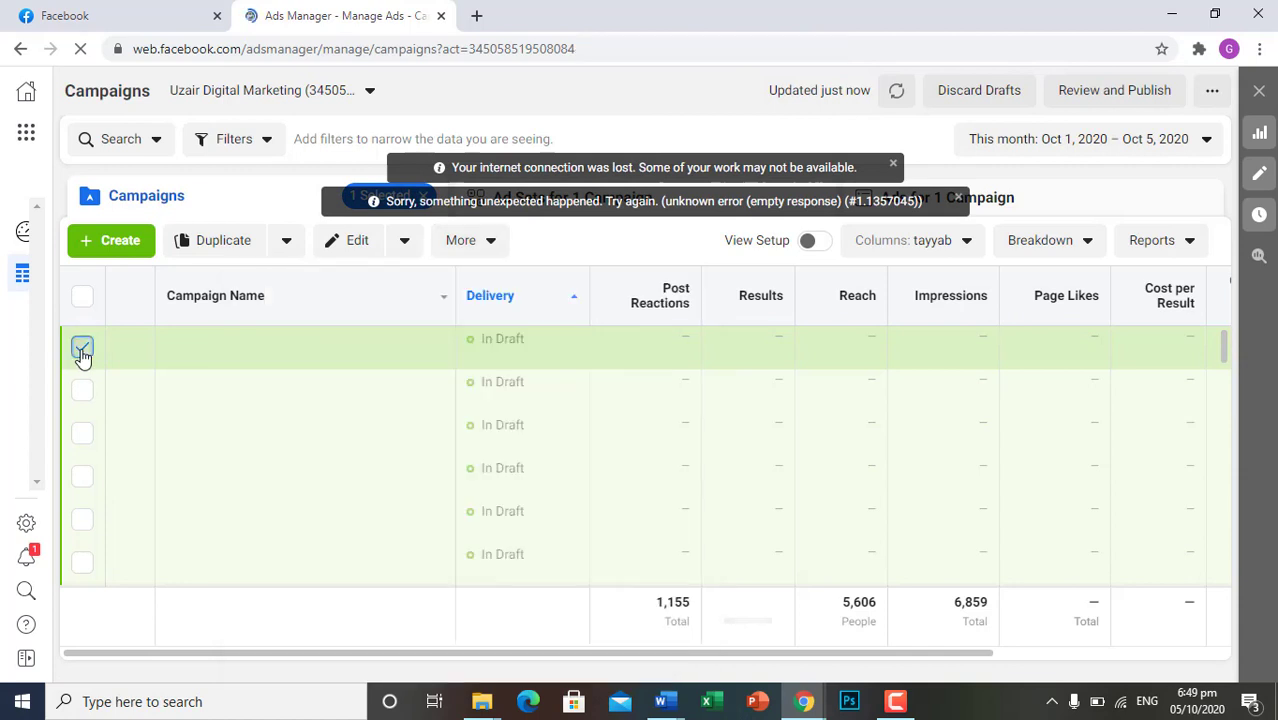
left_click(82, 350)
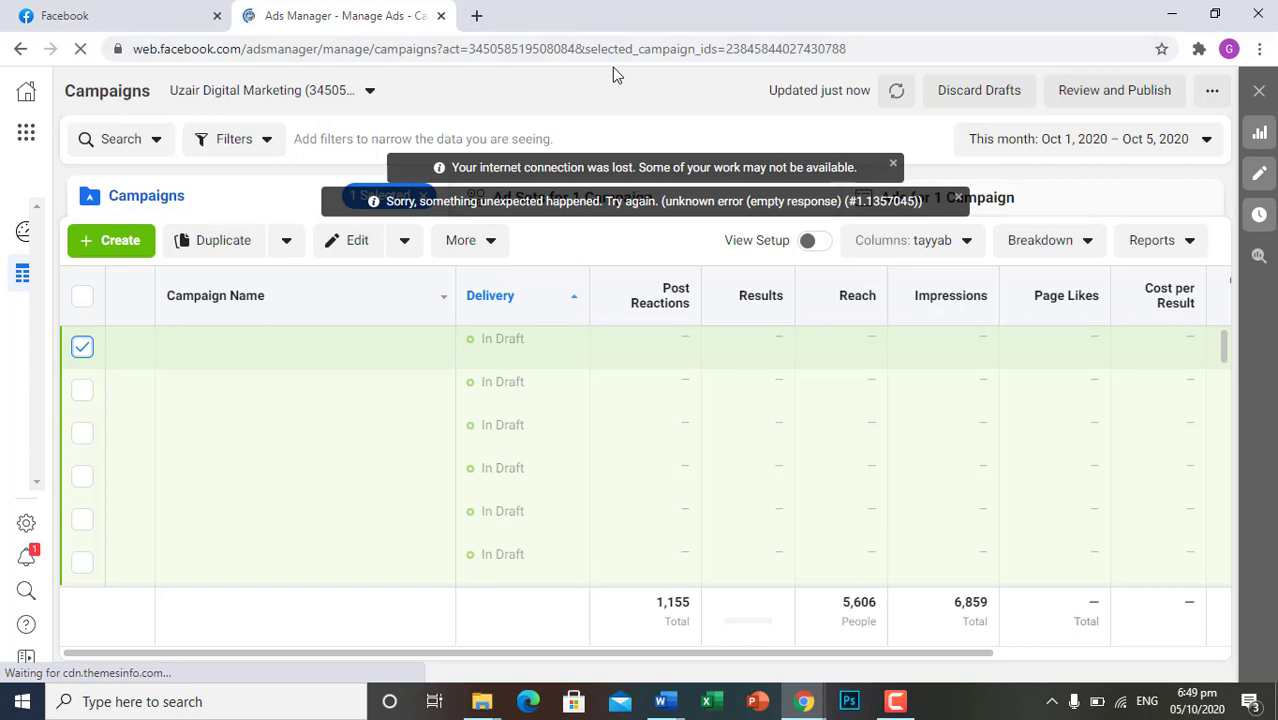
Connect the computer to the Skylinks GPON 233/220 Wi-Fi network
left_click(1122, 704)
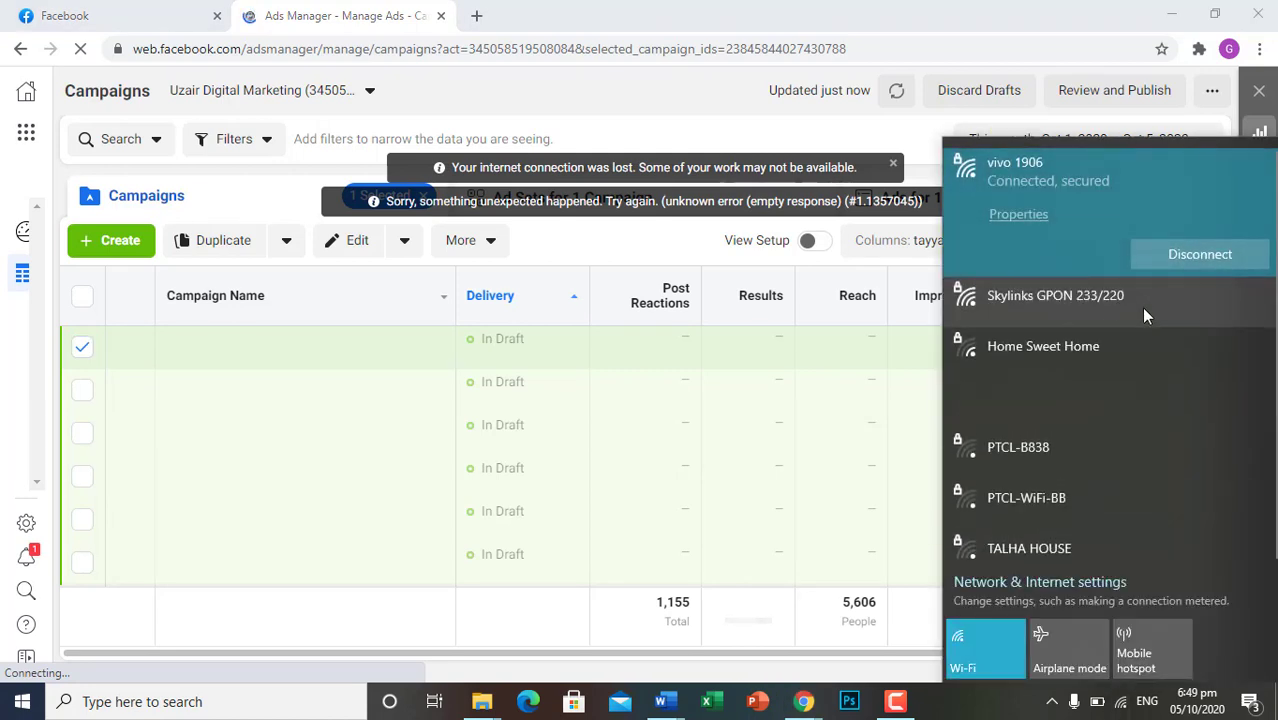
left_click(1130, 305)
left_click(1224, 307)
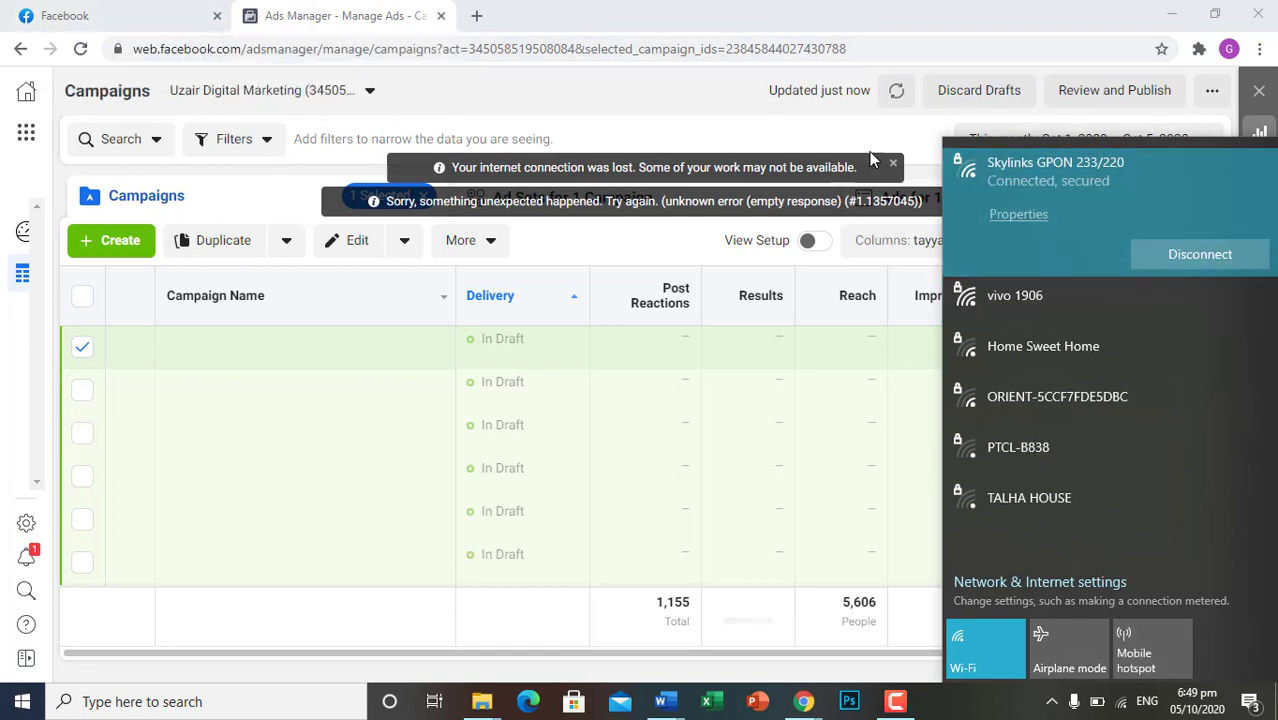
Reopen ad creation from the Facebook home page and discard the stalled Ads Manager tab
left_click(97, 10)
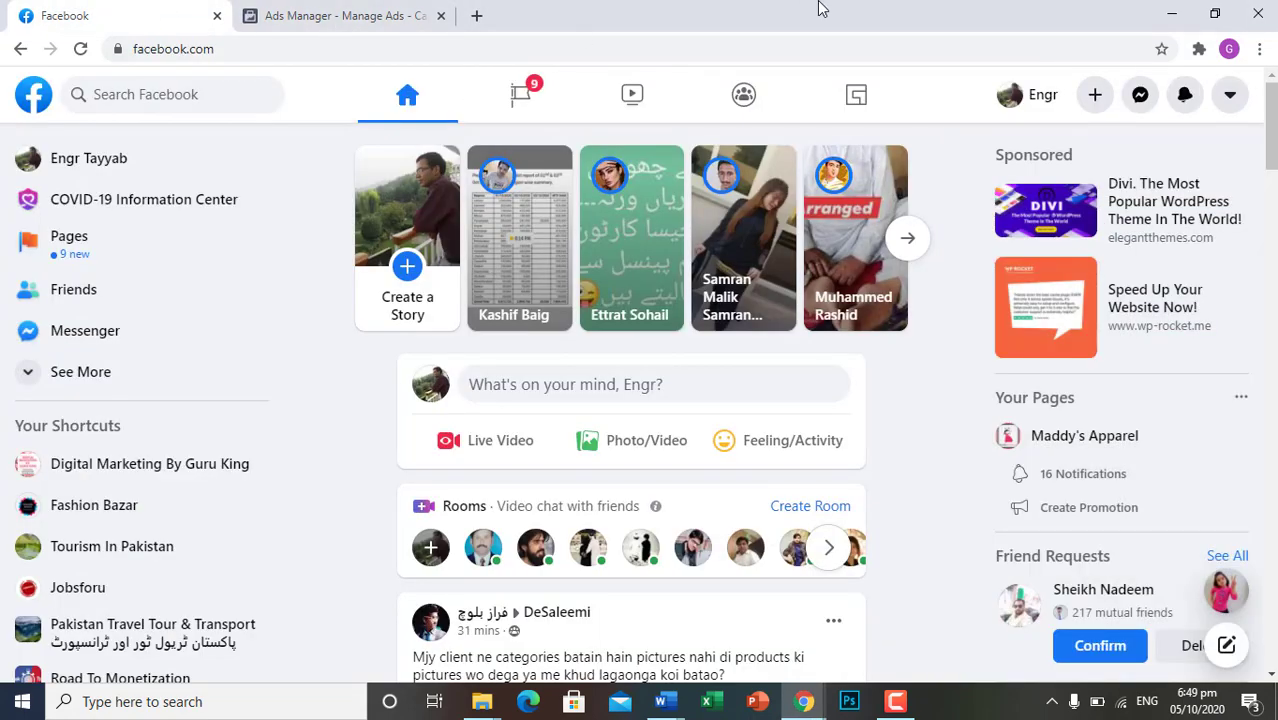
left_click(1097, 96)
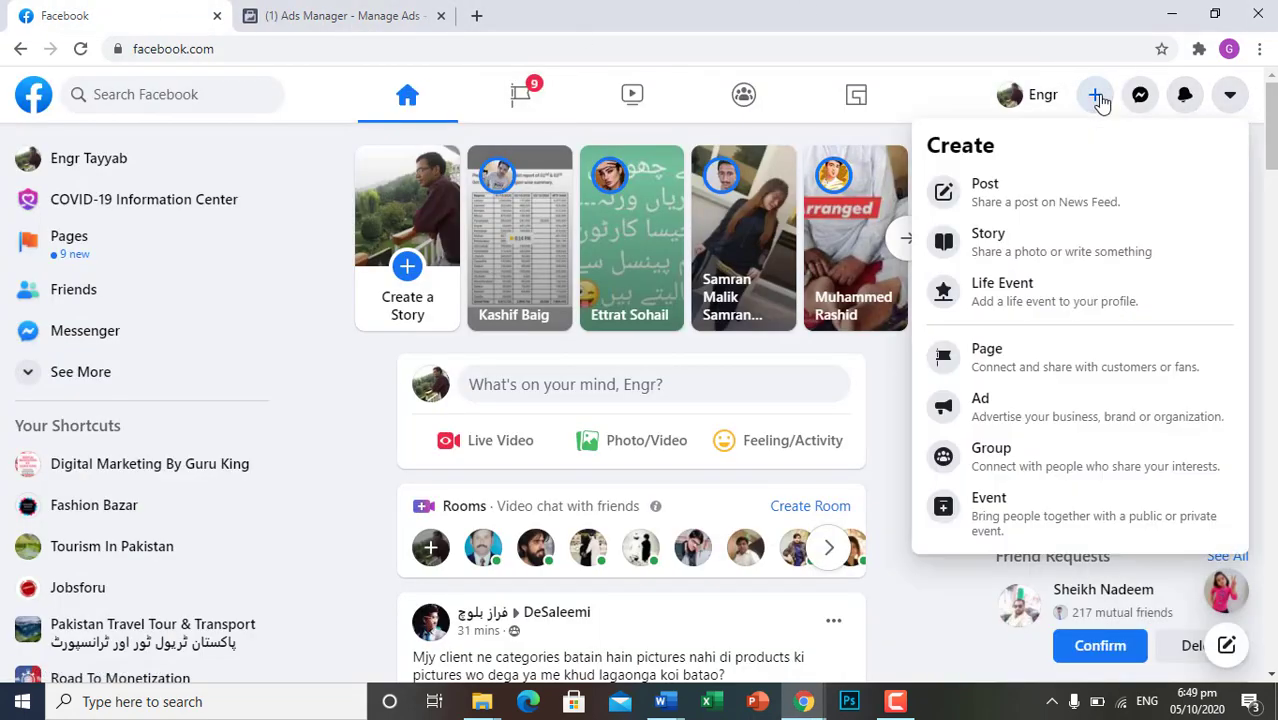
left_click(995, 403)
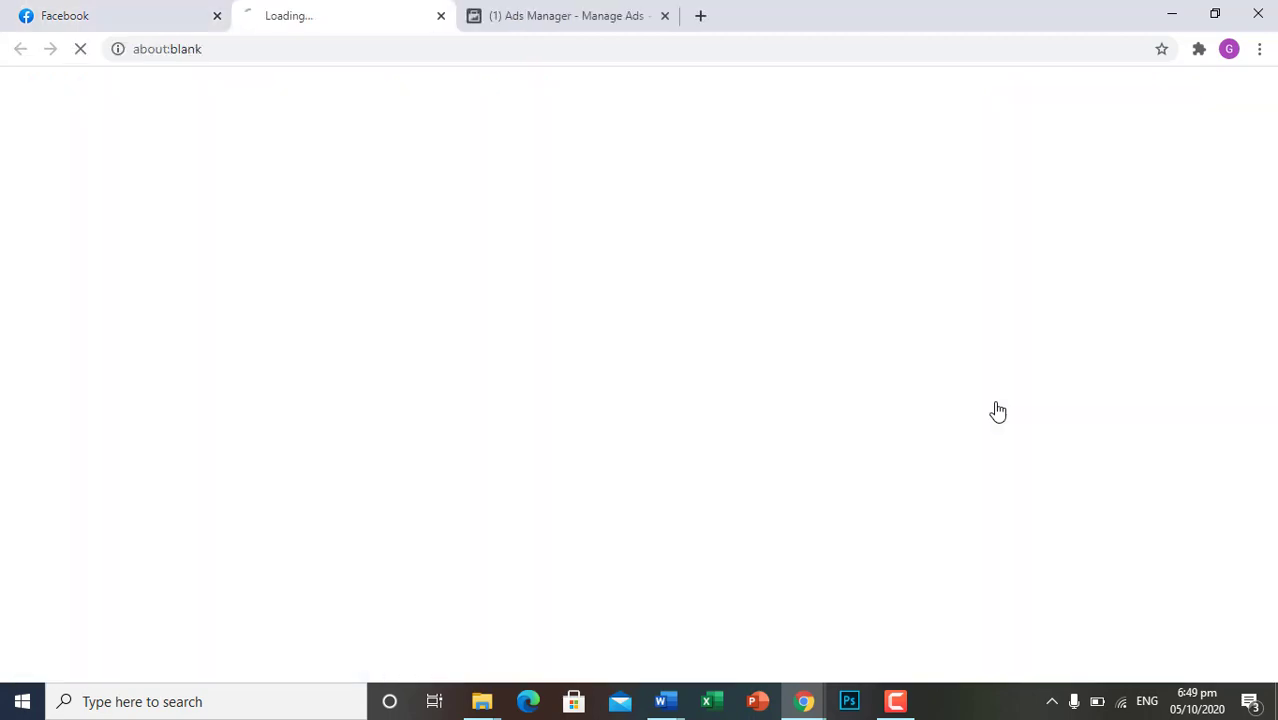
left_click(665, 16)
left_click(727, 151)
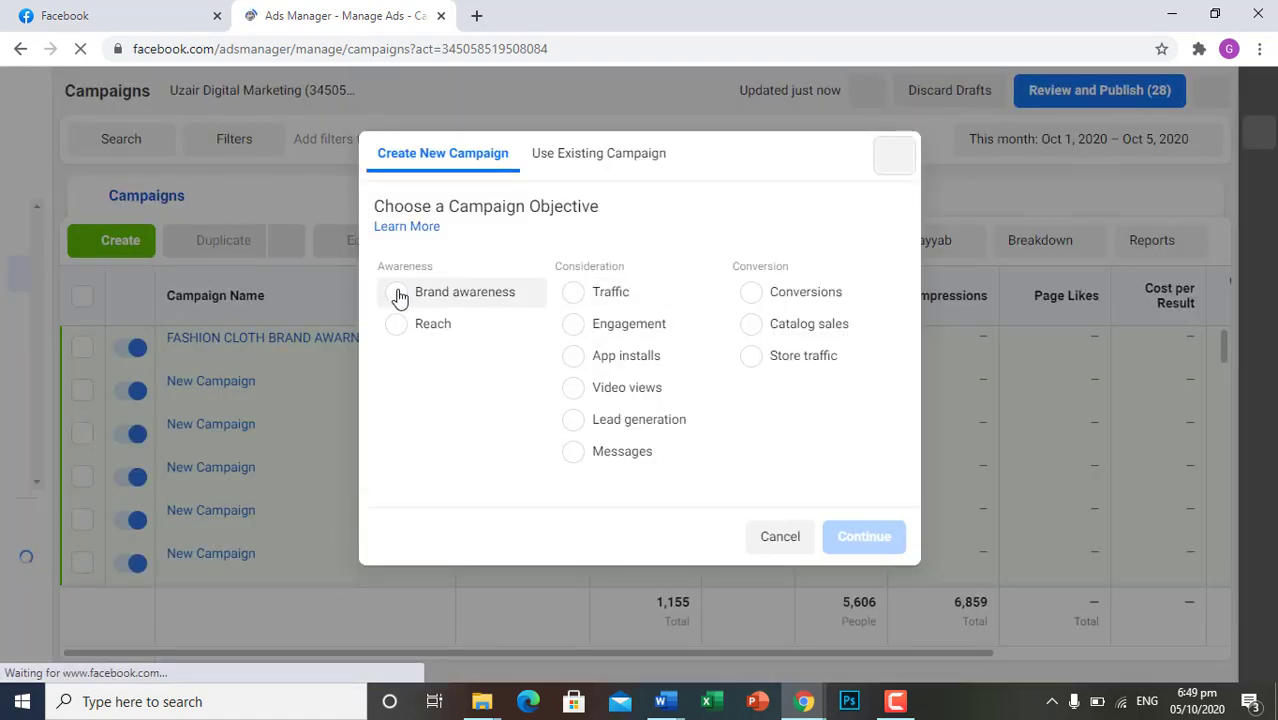
Create a new campaign with the Brand awareness objective and open its ad set for editing
left_click(398, 290)
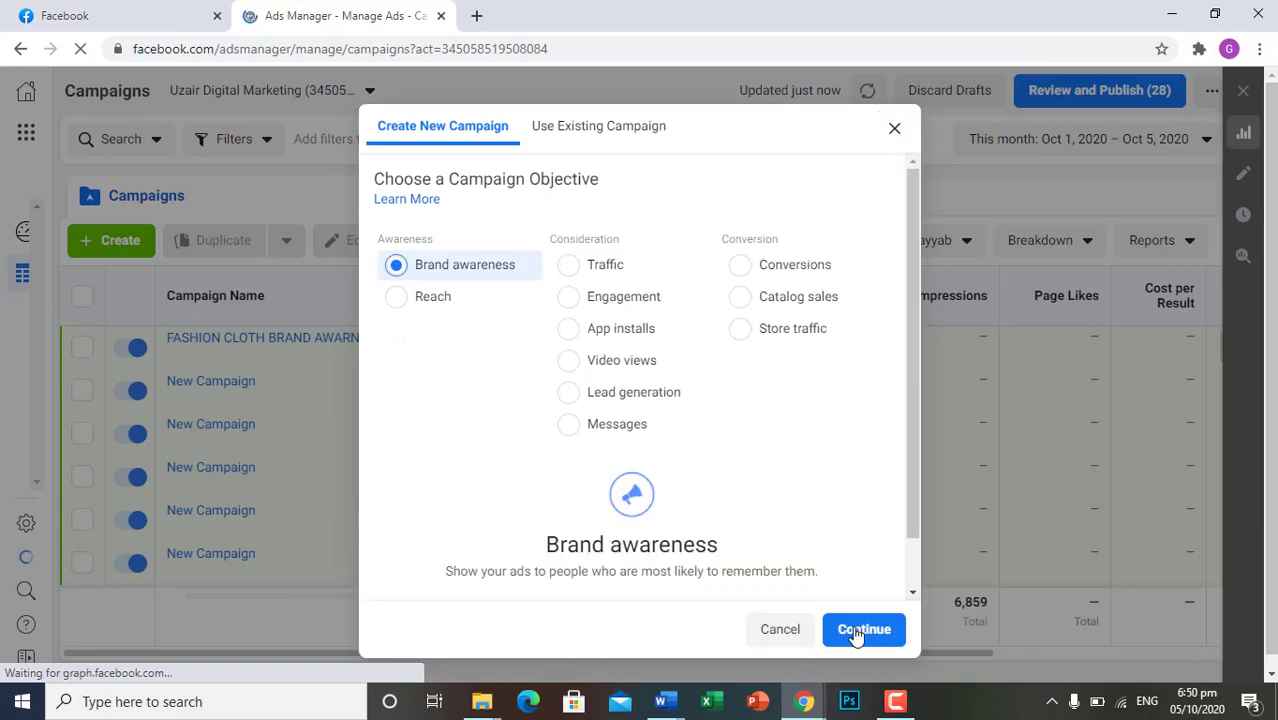
left_click(855, 632)
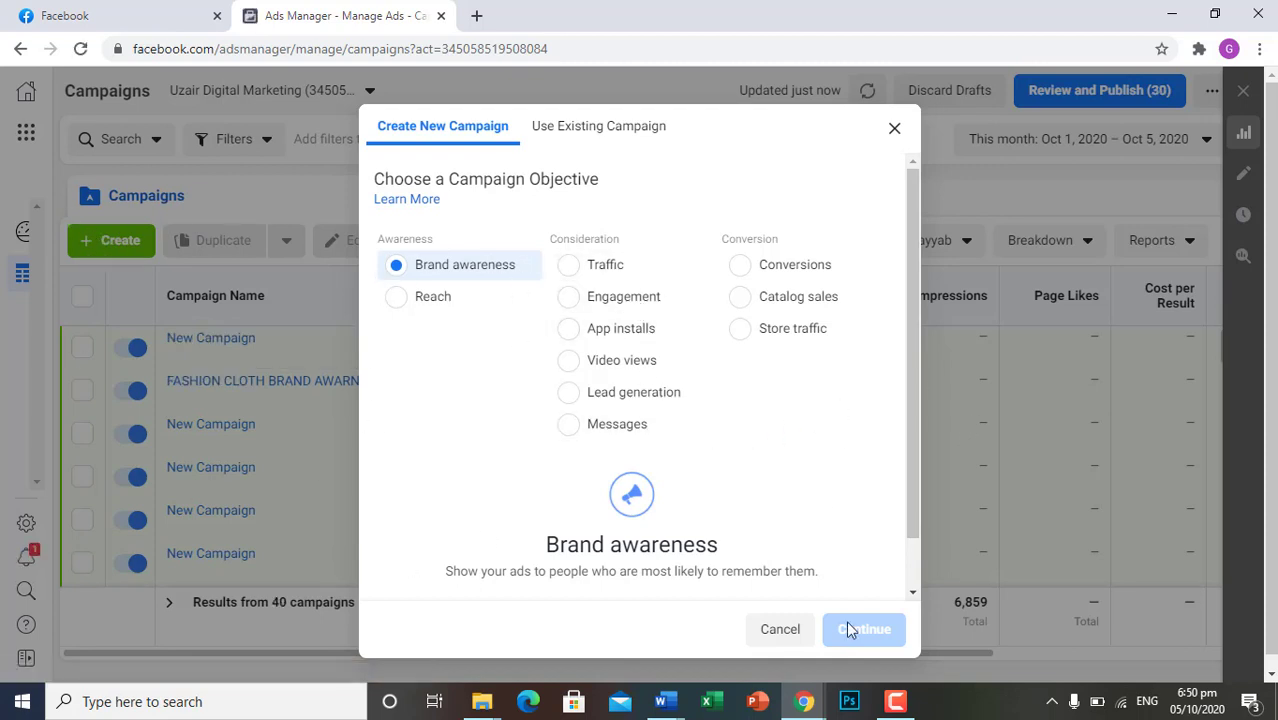
left_click_drag(907, 392, 907, 503)
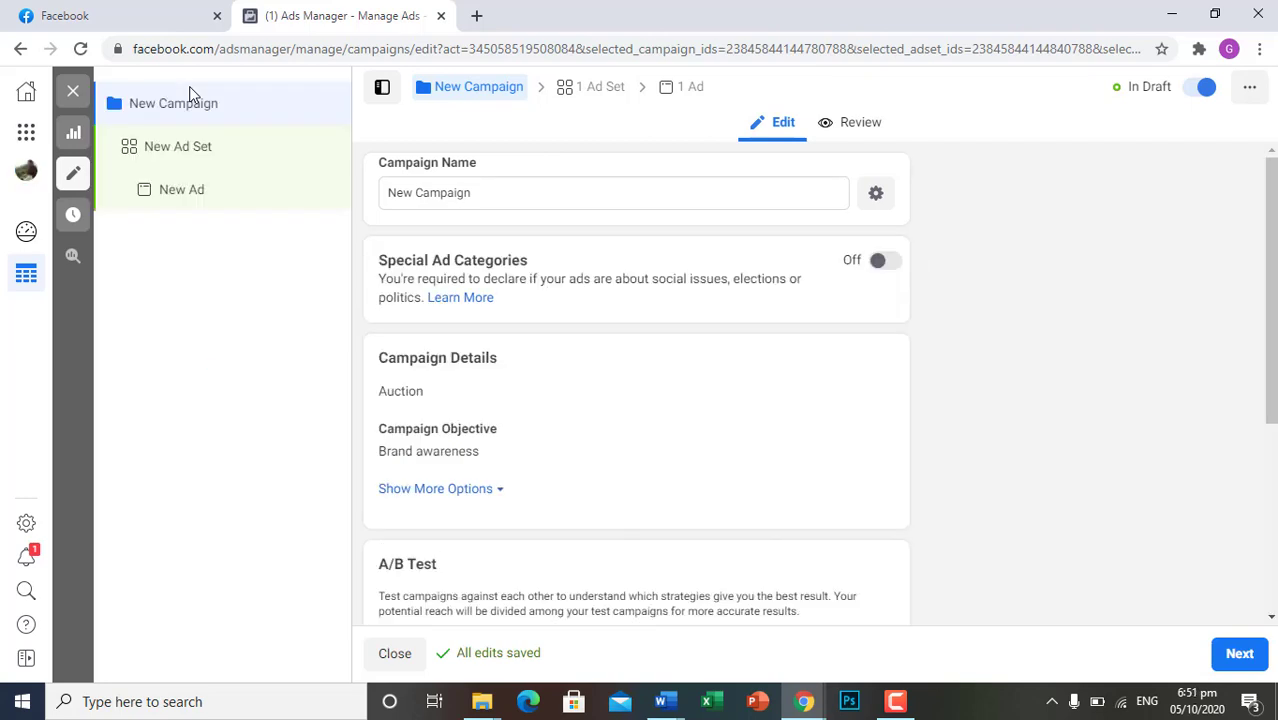
left_click(192, 153)
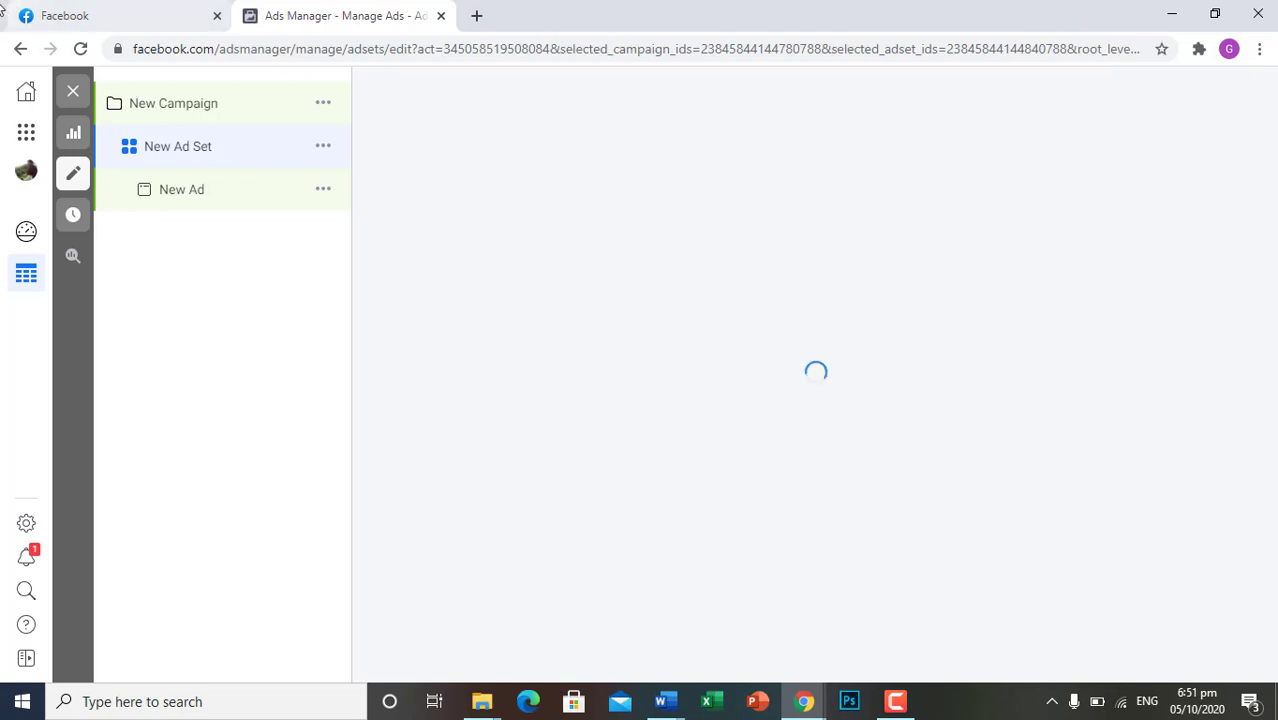
Examine the sponsored Limelight carousel ad in the Facebook news feed, including its product cards and Shop Now buttons
left_click(58, 10)
scroll(548, 308, "down", 6)
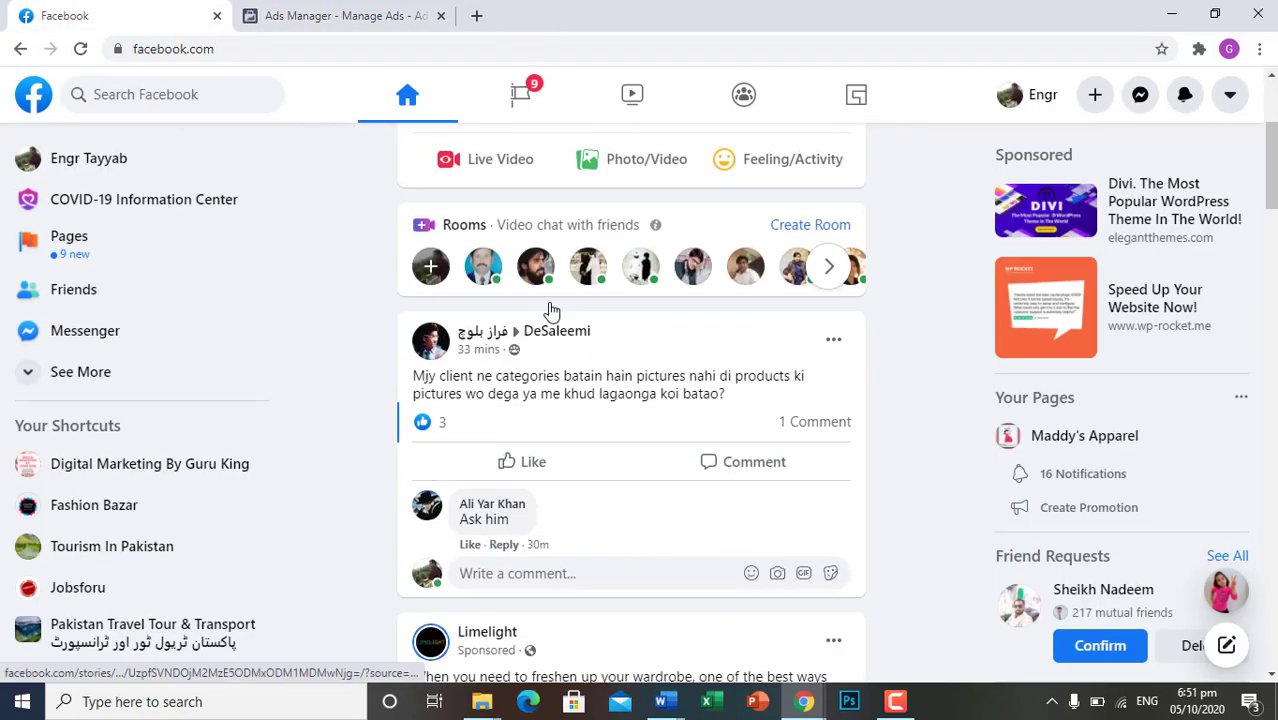
scroll(548, 302, "down", 1)
scroll(548, 302, "up", 2)
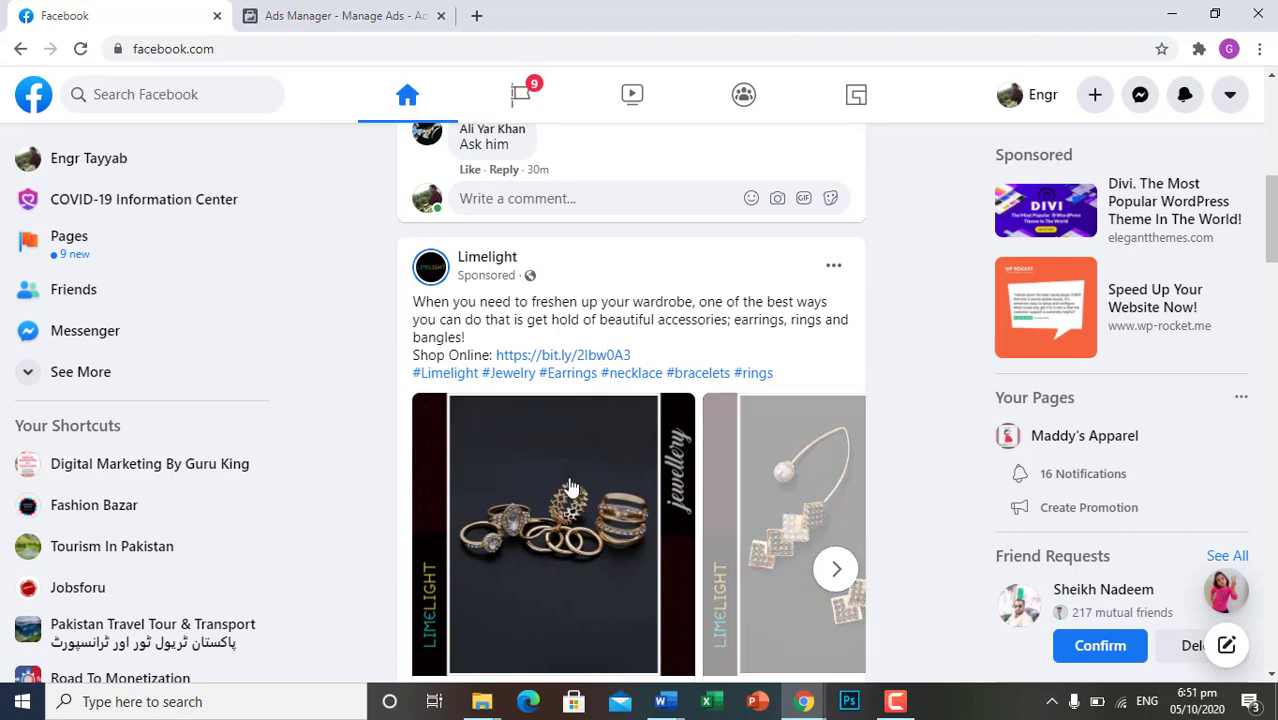
left_click(283, 8)
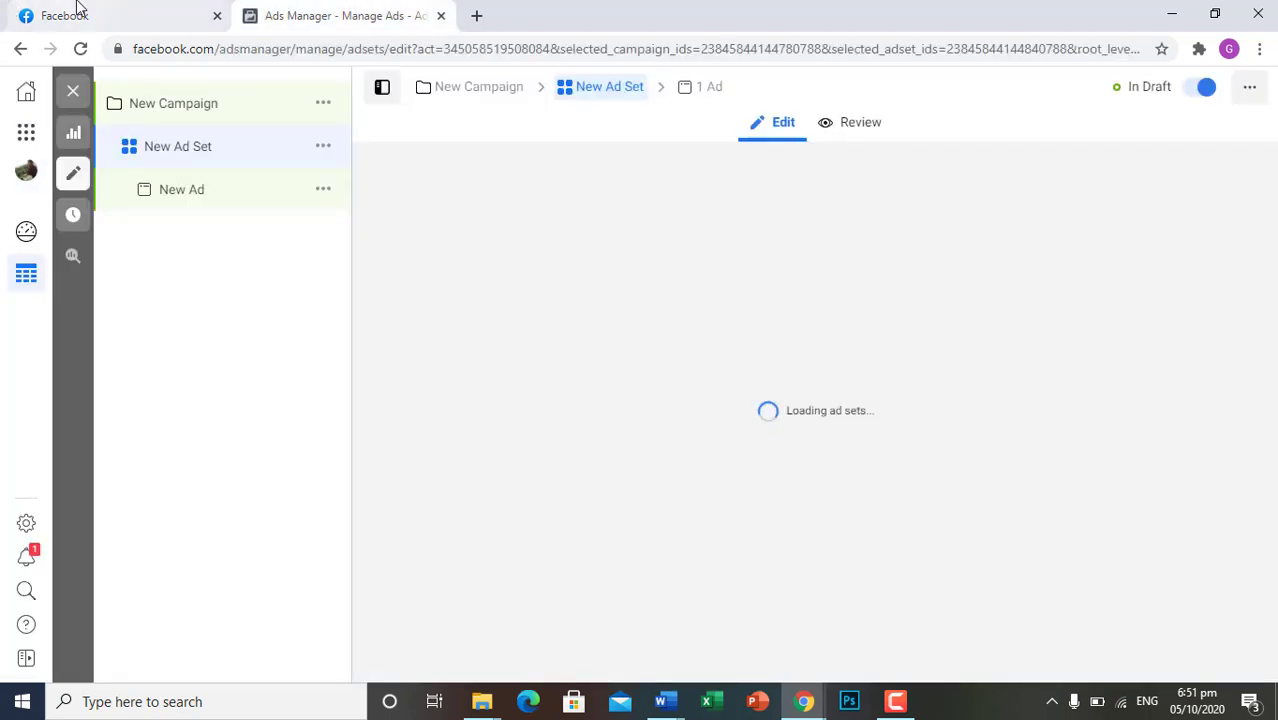
left_click(150, 15)
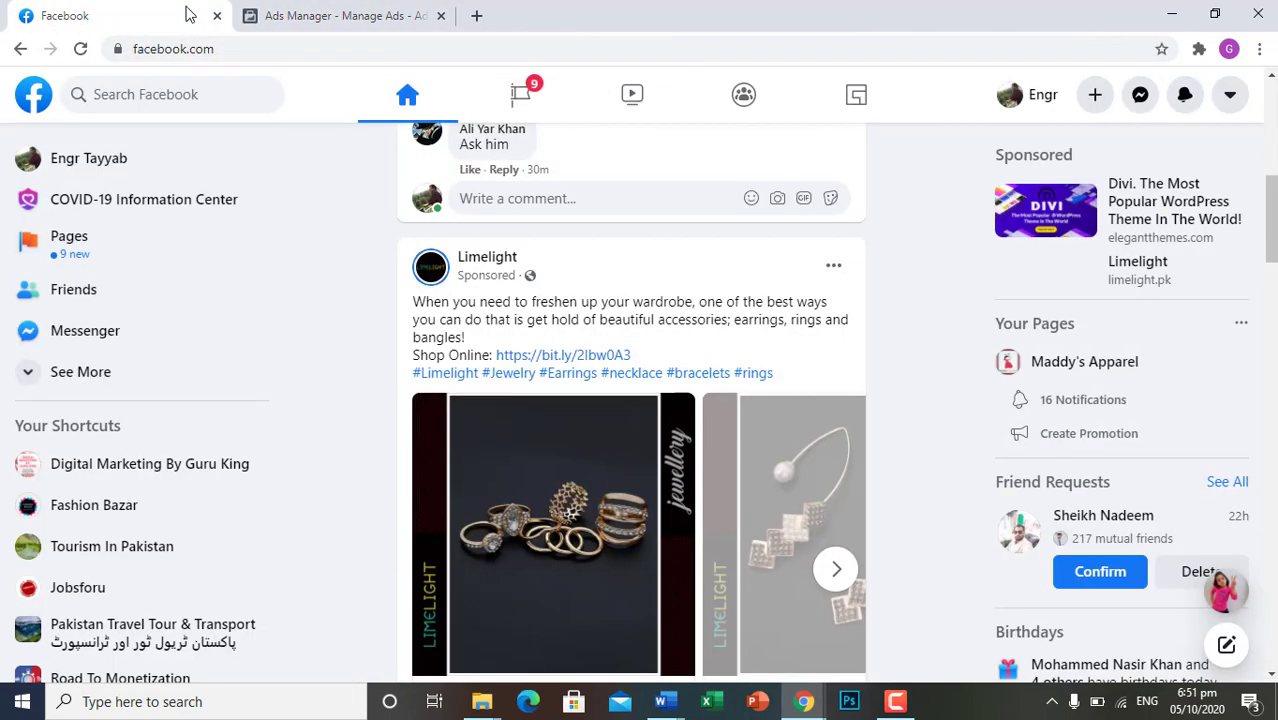
left_click(830, 568)
scroll(818, 570, "down", 2)
scroll(818, 570, "up", 2)
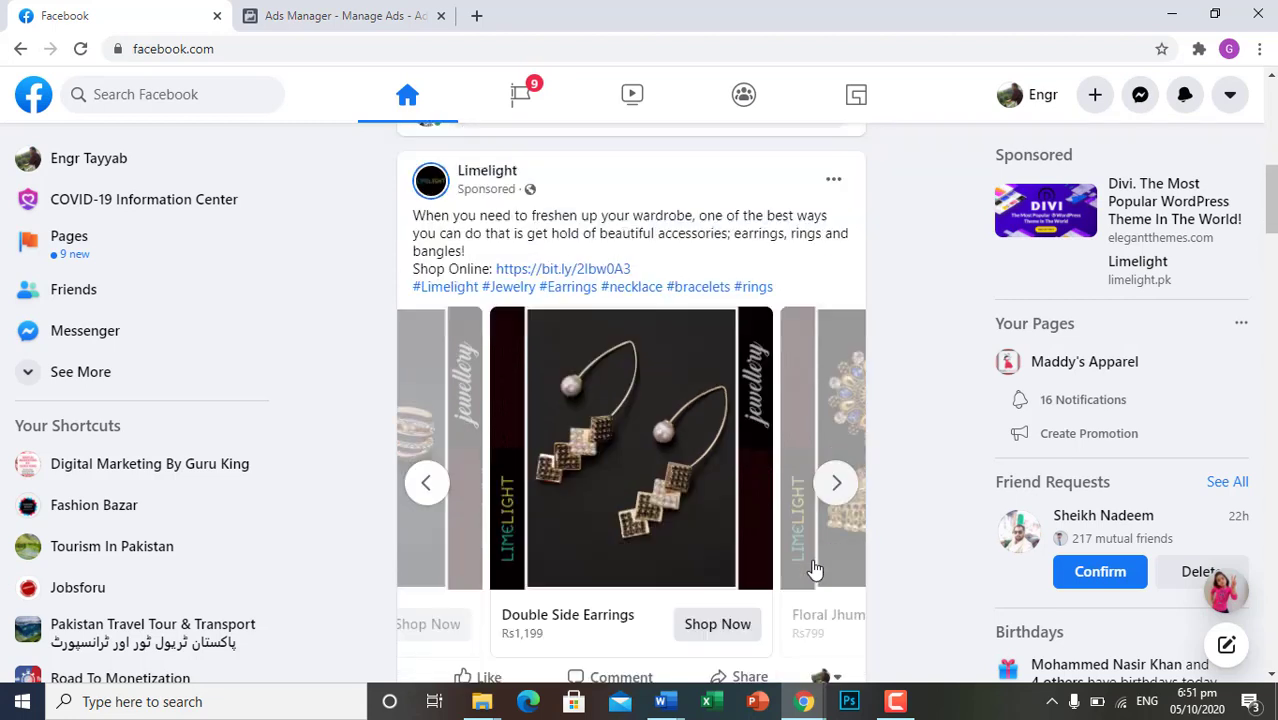
scroll(820, 570, "down", 2)
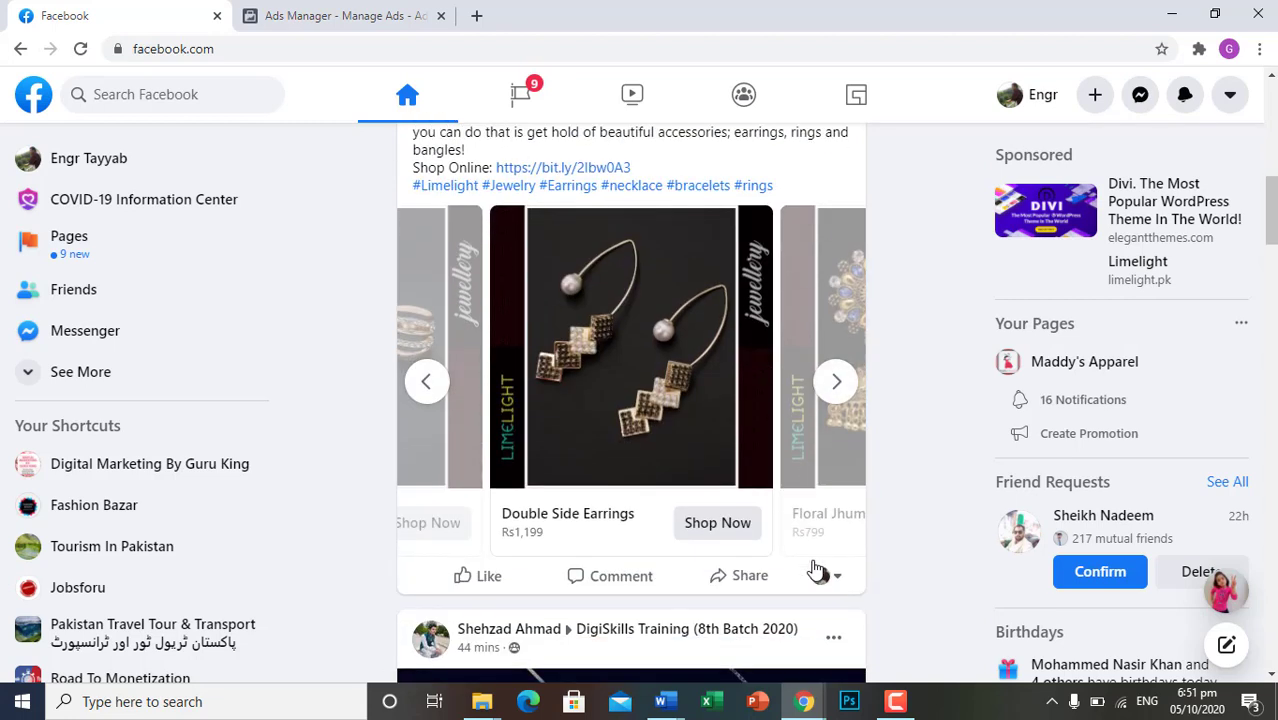
Open the Double Side Earrings product page from the Limelight ad and return to the ad set in Ads Manager
left_click(709, 527)
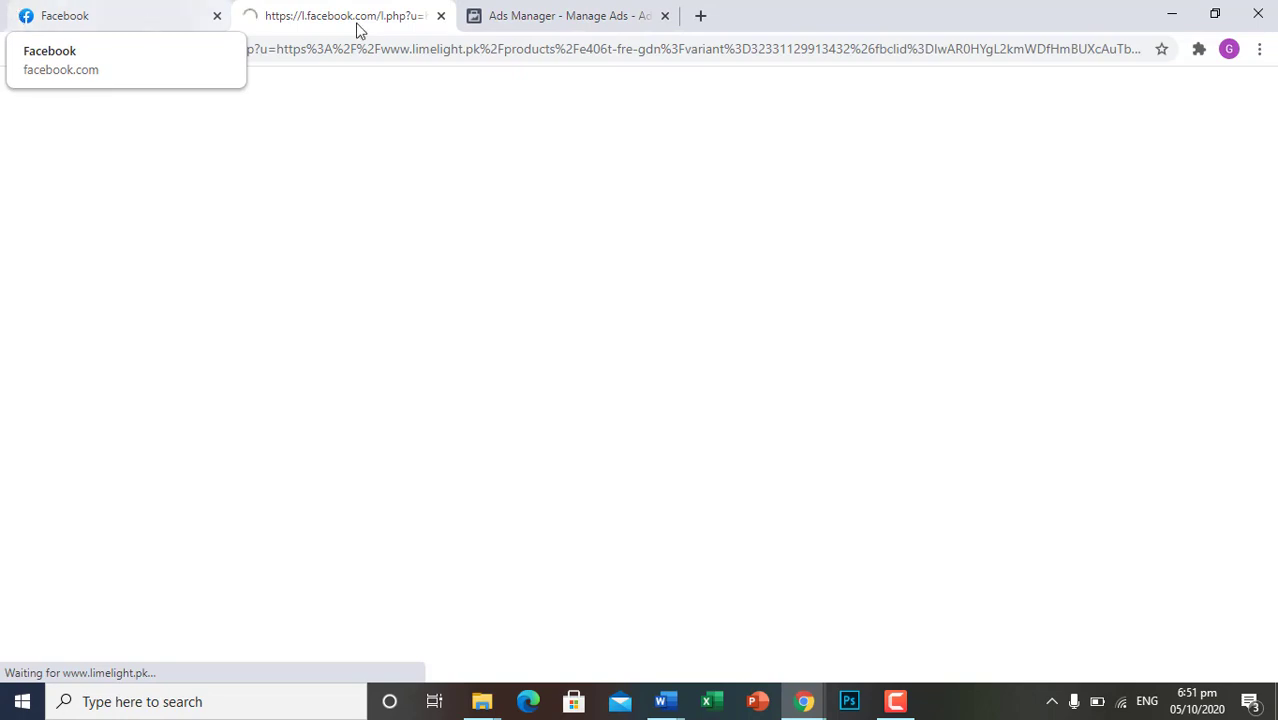
left_click(533, 17)
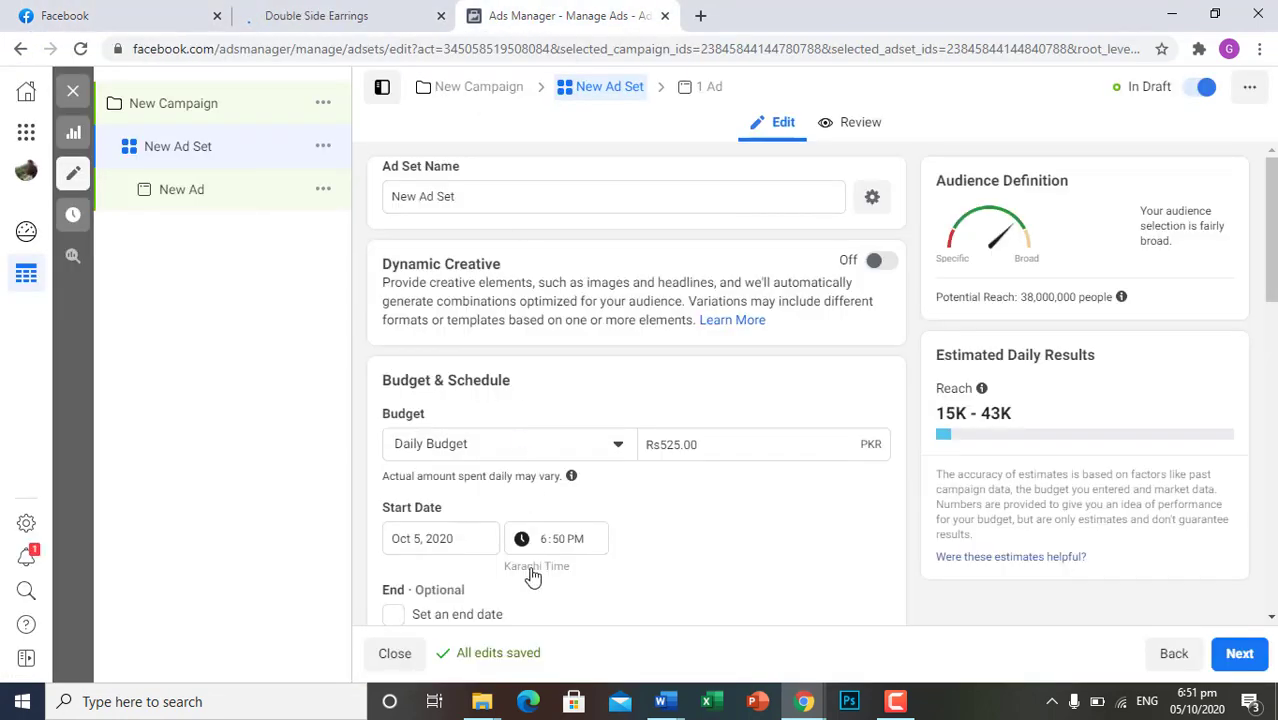
Switch the ad set to Manual Placements and exclude the Instagram and Messenger platforms
scroll(533, 577, "down", 5)
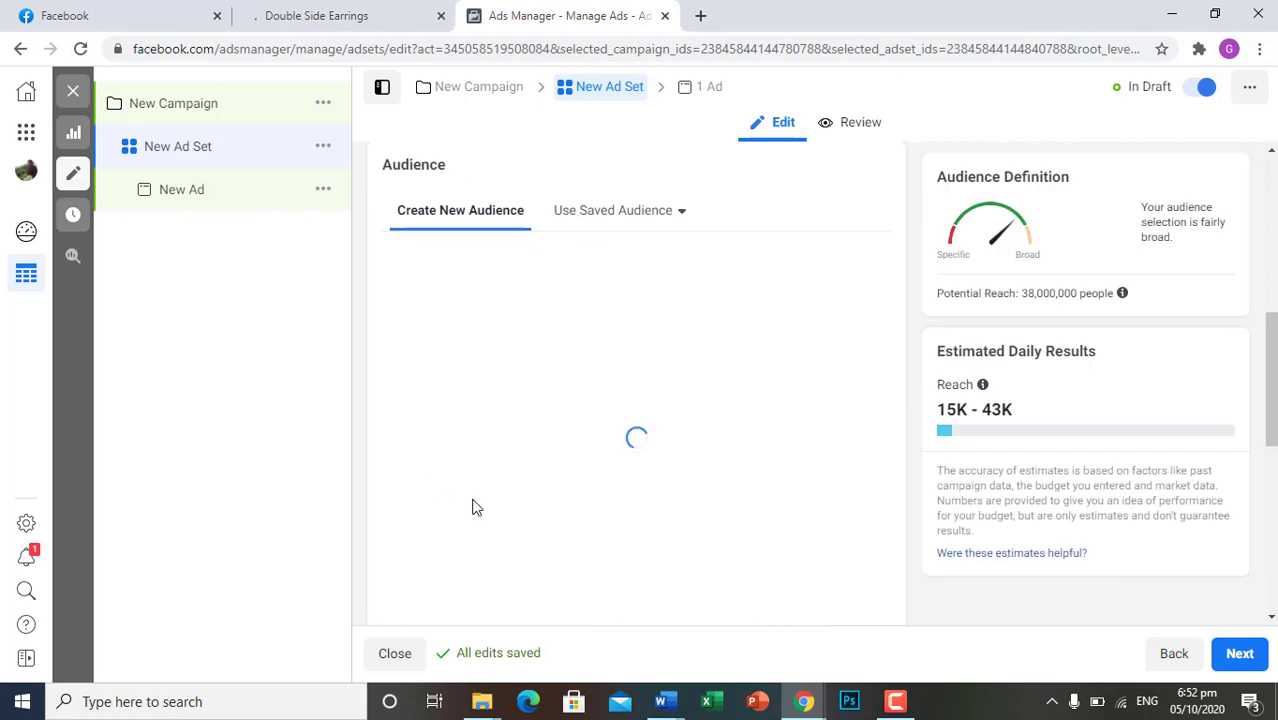
scroll(476, 507, "down", 5)
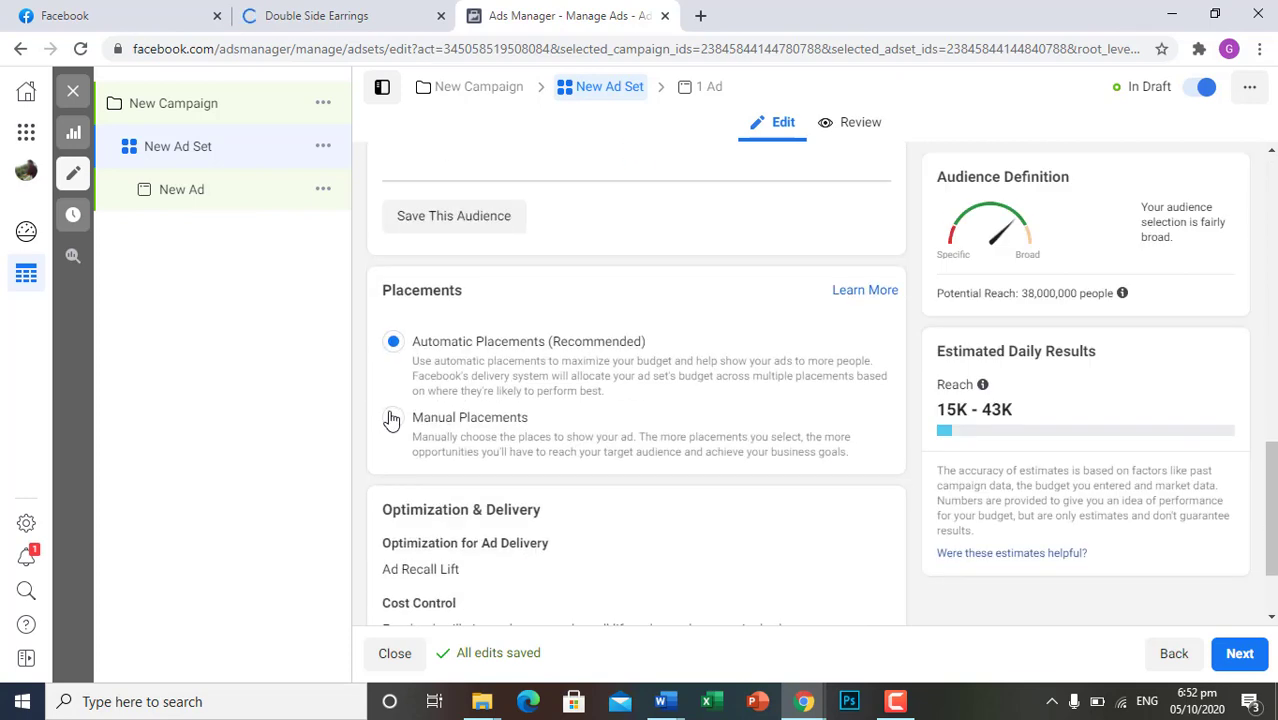
left_click(392, 420)
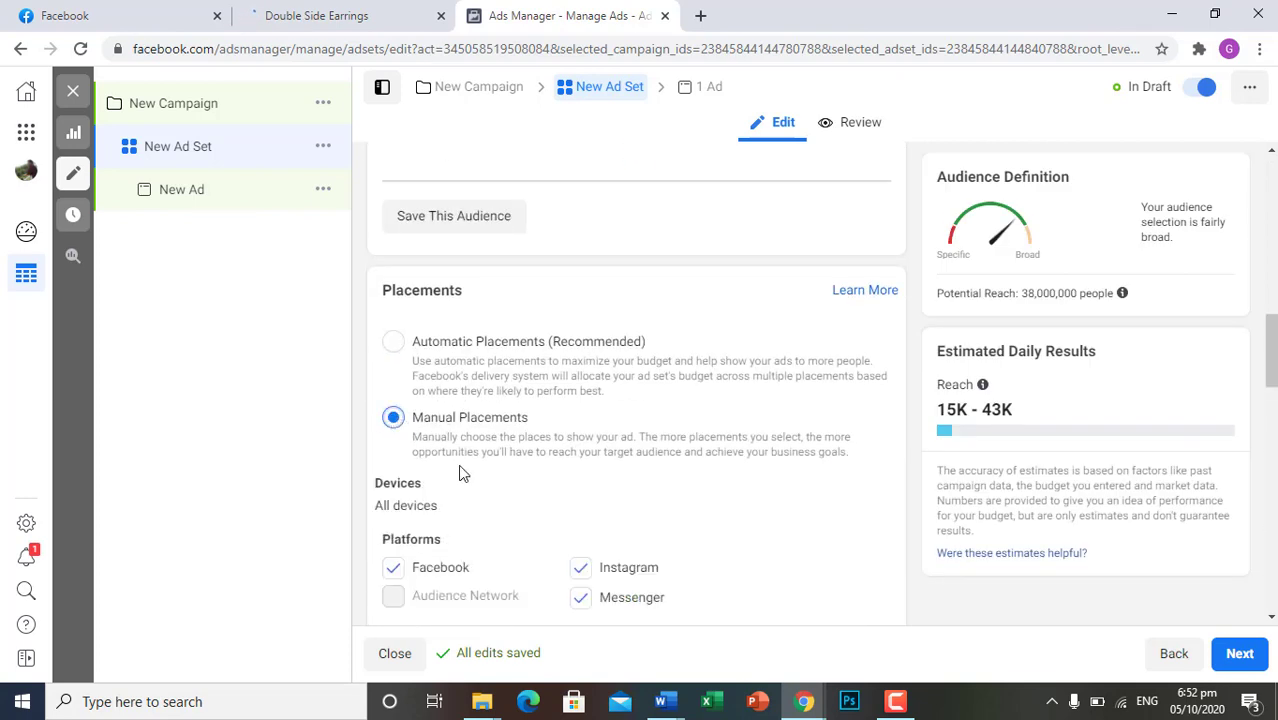
scroll(460, 470, "down", 2)
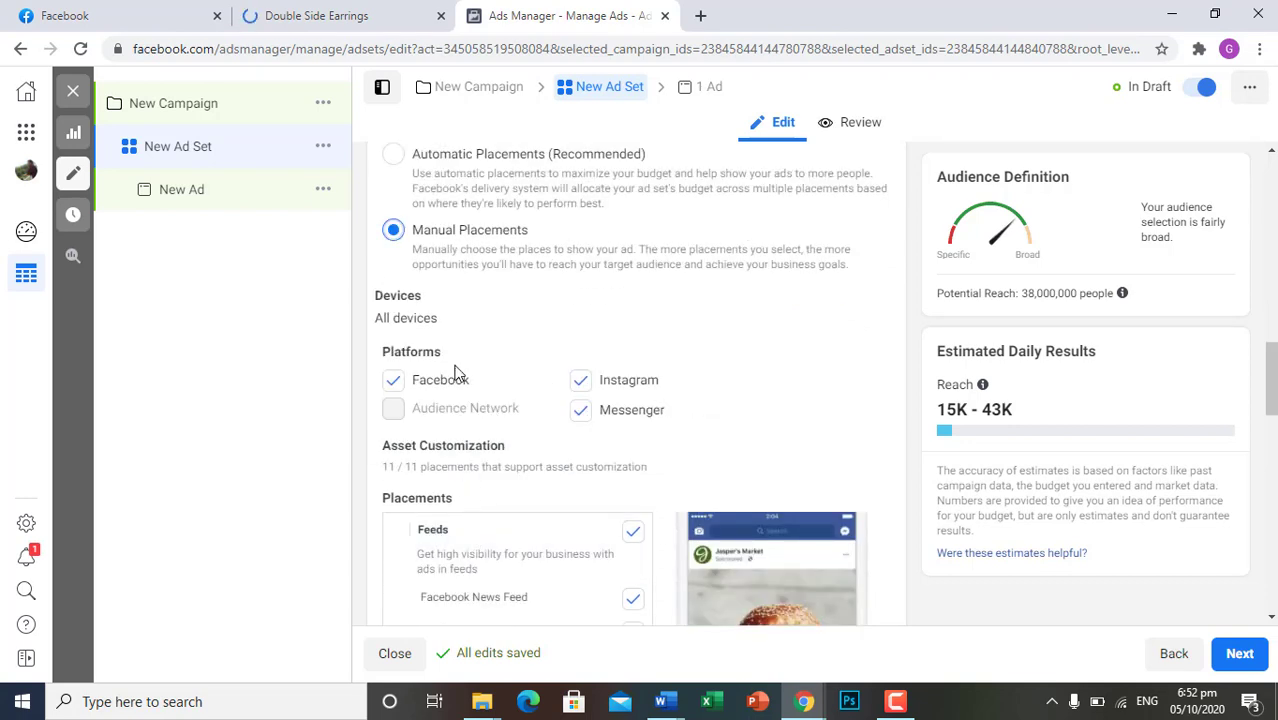
scroll(632, 462, "down", 1)
scroll(632, 462, "down", 2)
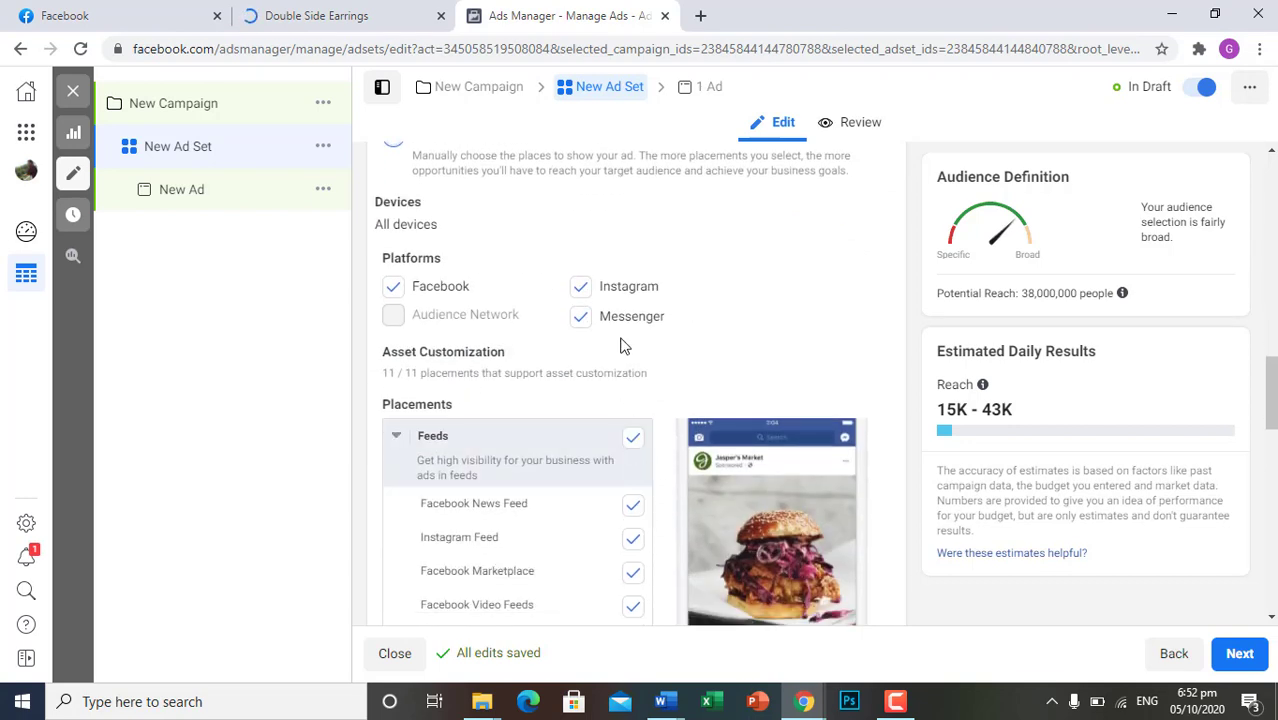
left_click(581, 290)
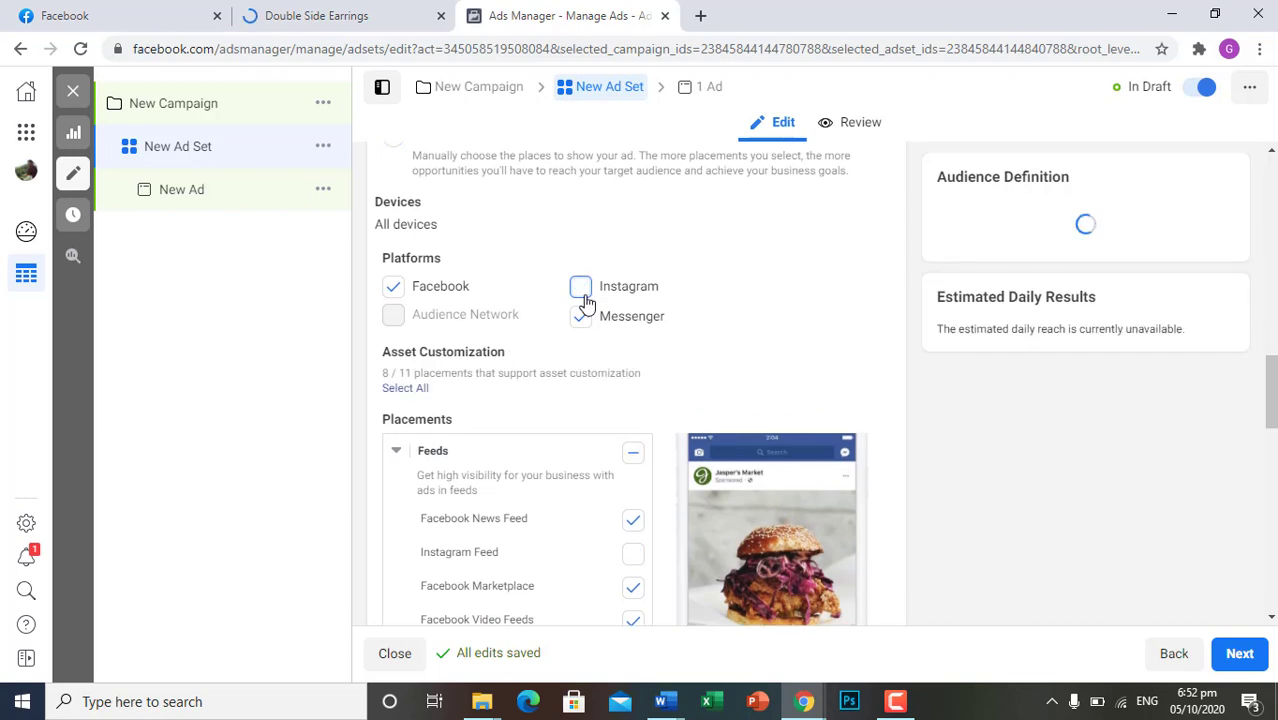
left_click(582, 318)
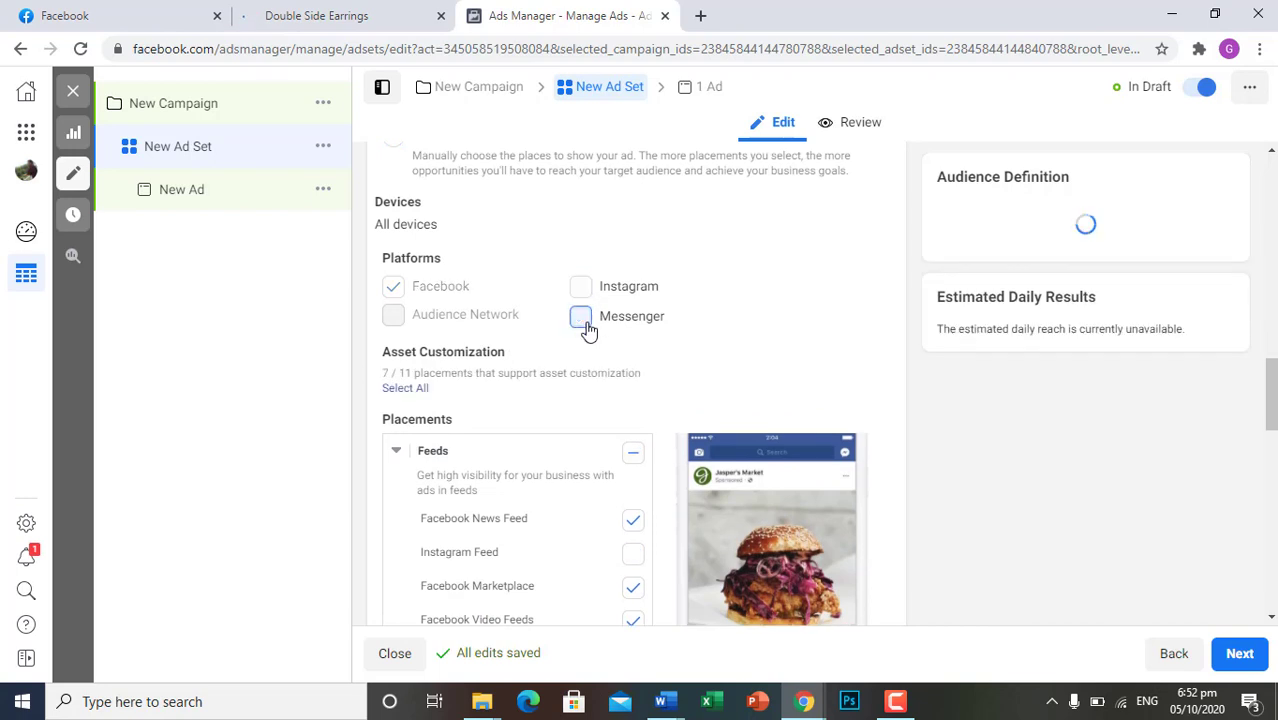
Review the manual placement groups from Feeds through Apps and Sites, comparing with the Facebook news feed ad and collapsing the Feeds group
scroll(528, 437, "down", 2)
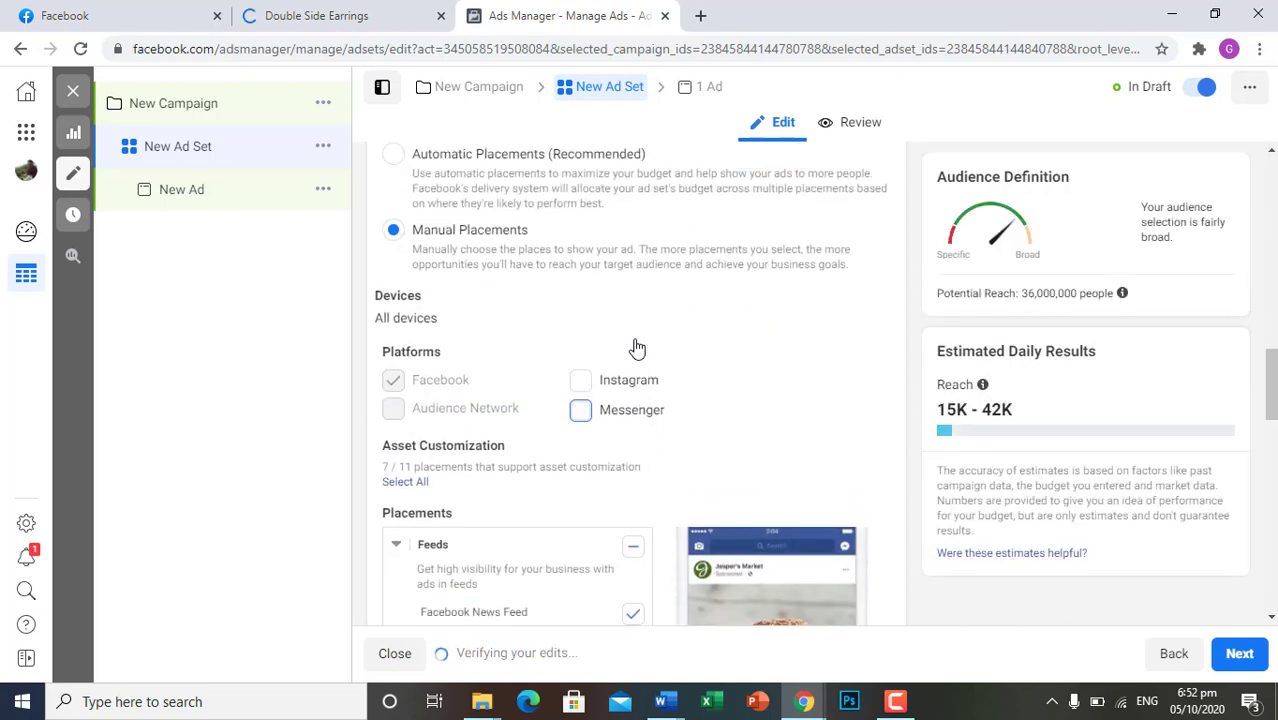
scroll(620, 360, "down", 1)
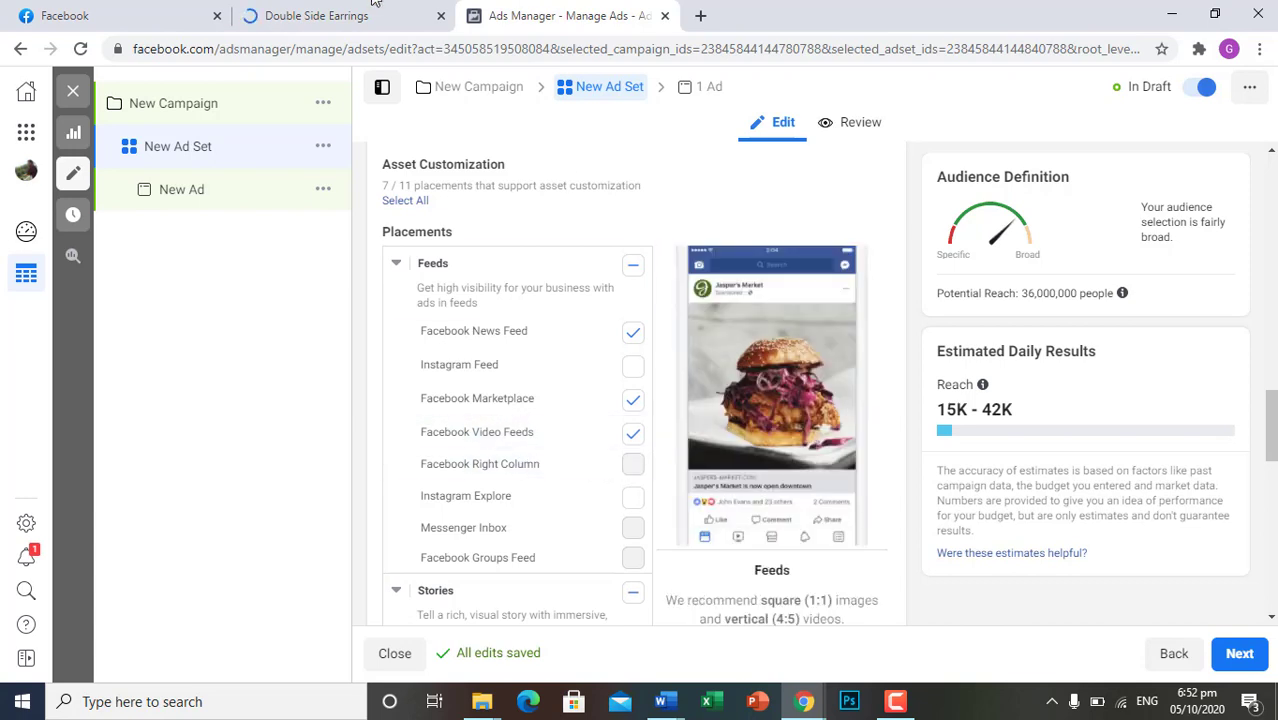
left_click(108, 12)
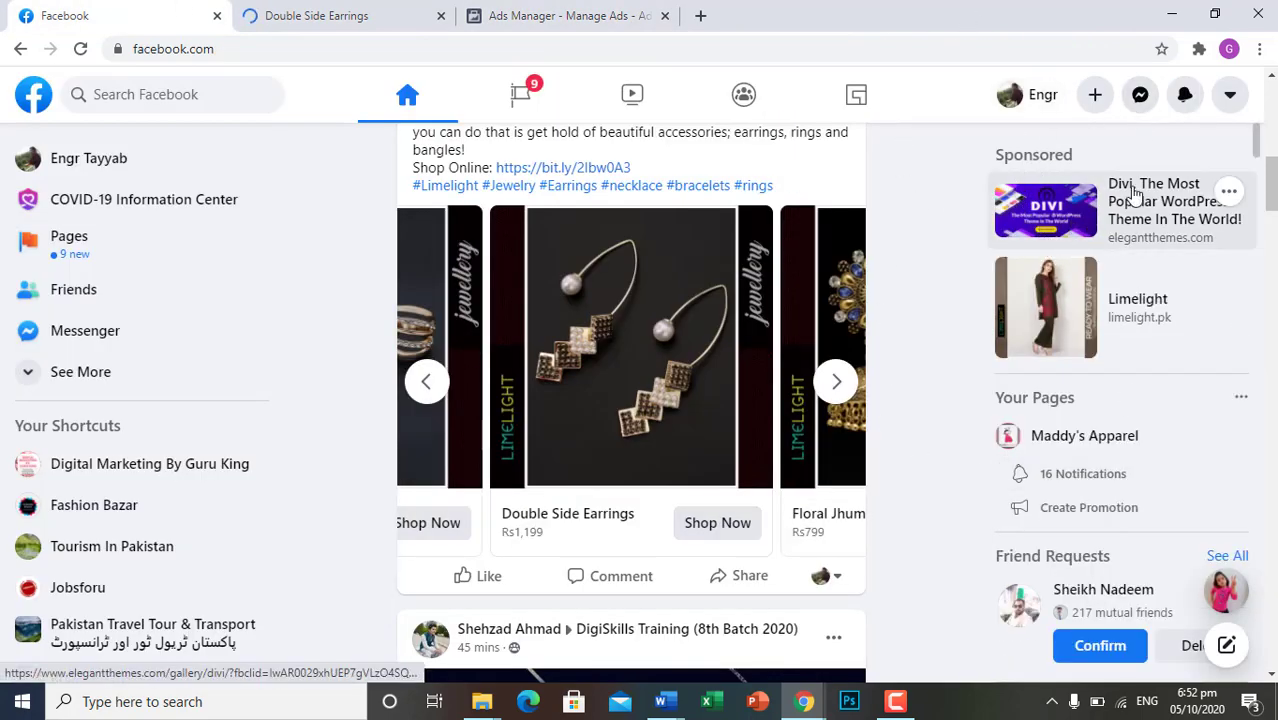
left_click(575, 8)
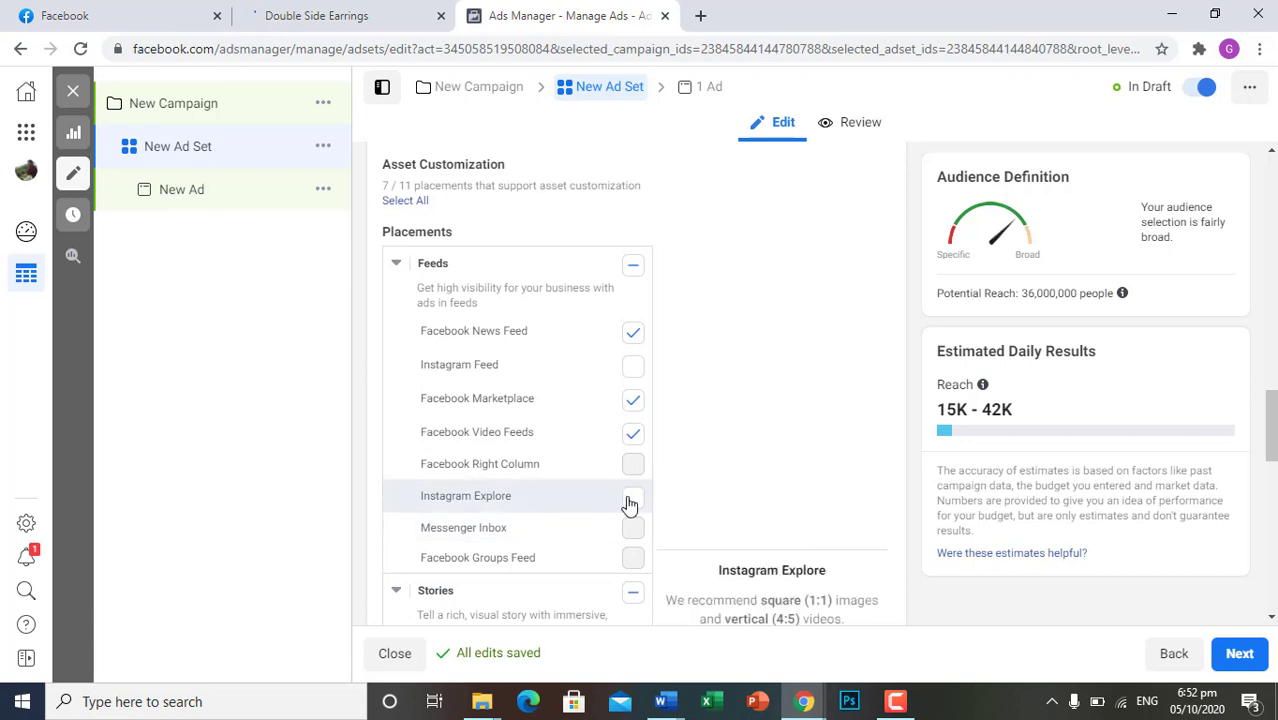
scroll(550, 512, "down", 2)
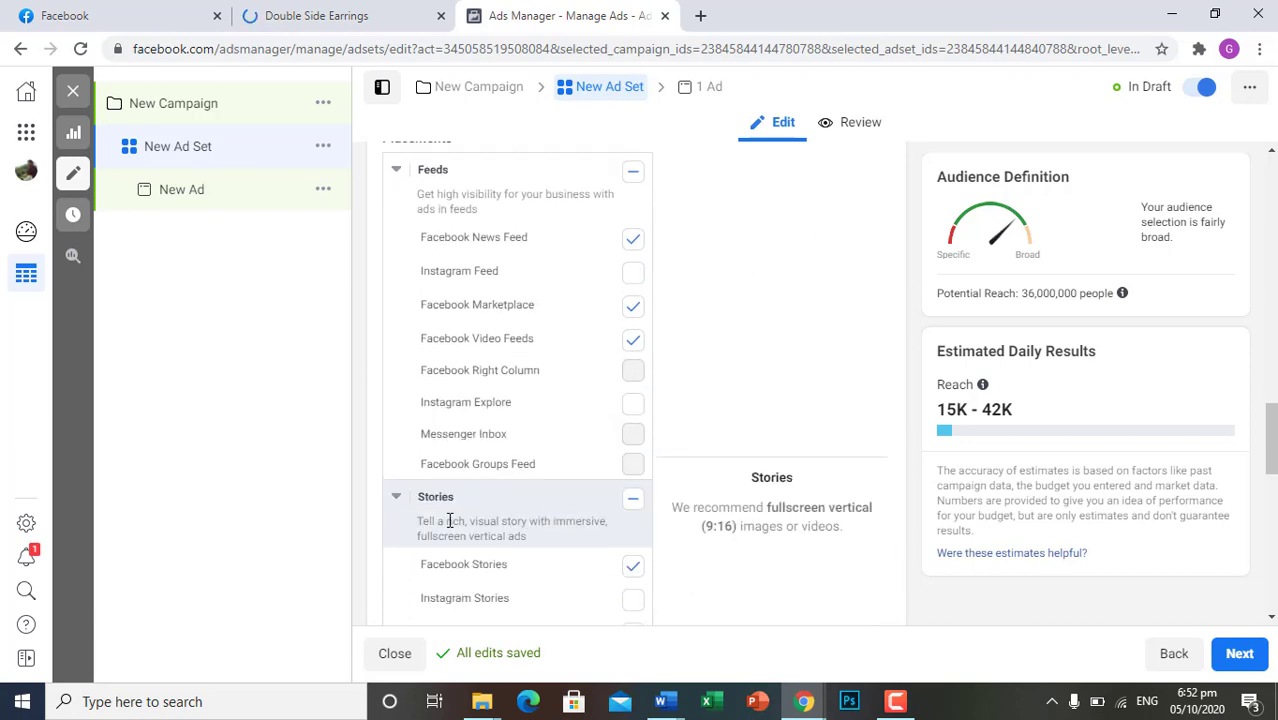
scroll(449, 403, "up", 2)
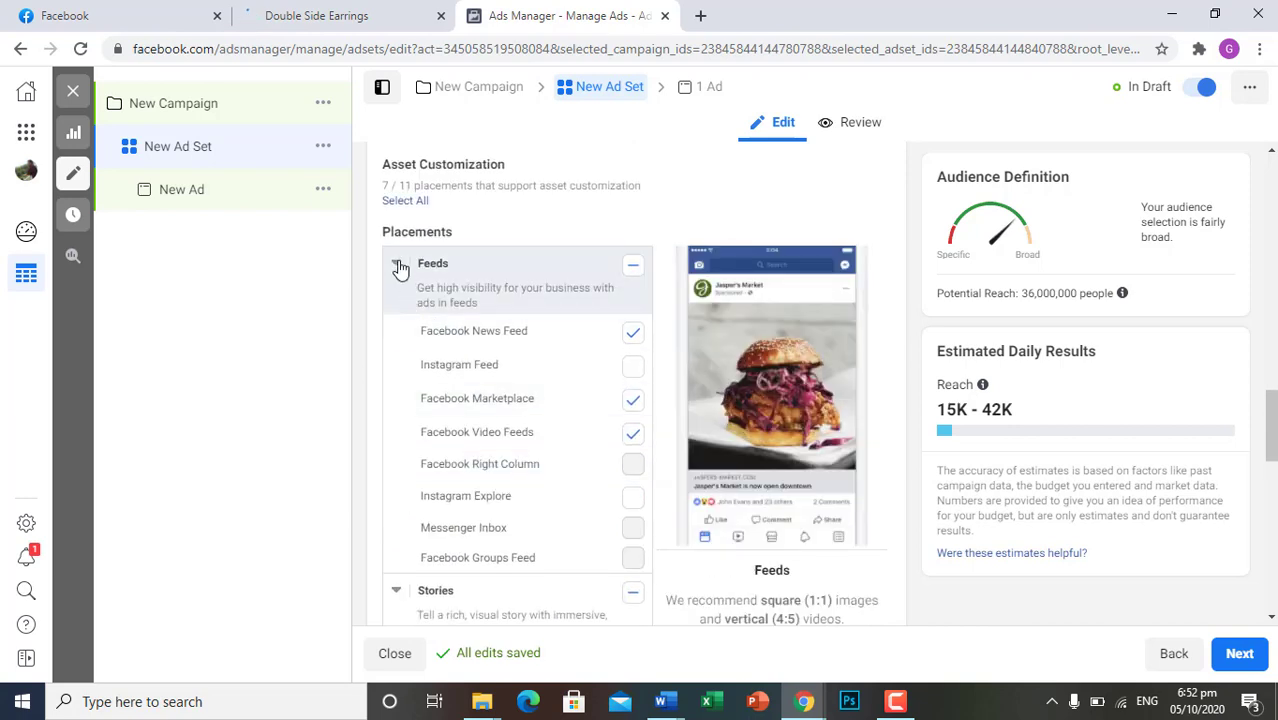
left_click(396, 263)
scroll(428, 516, "down", 2)
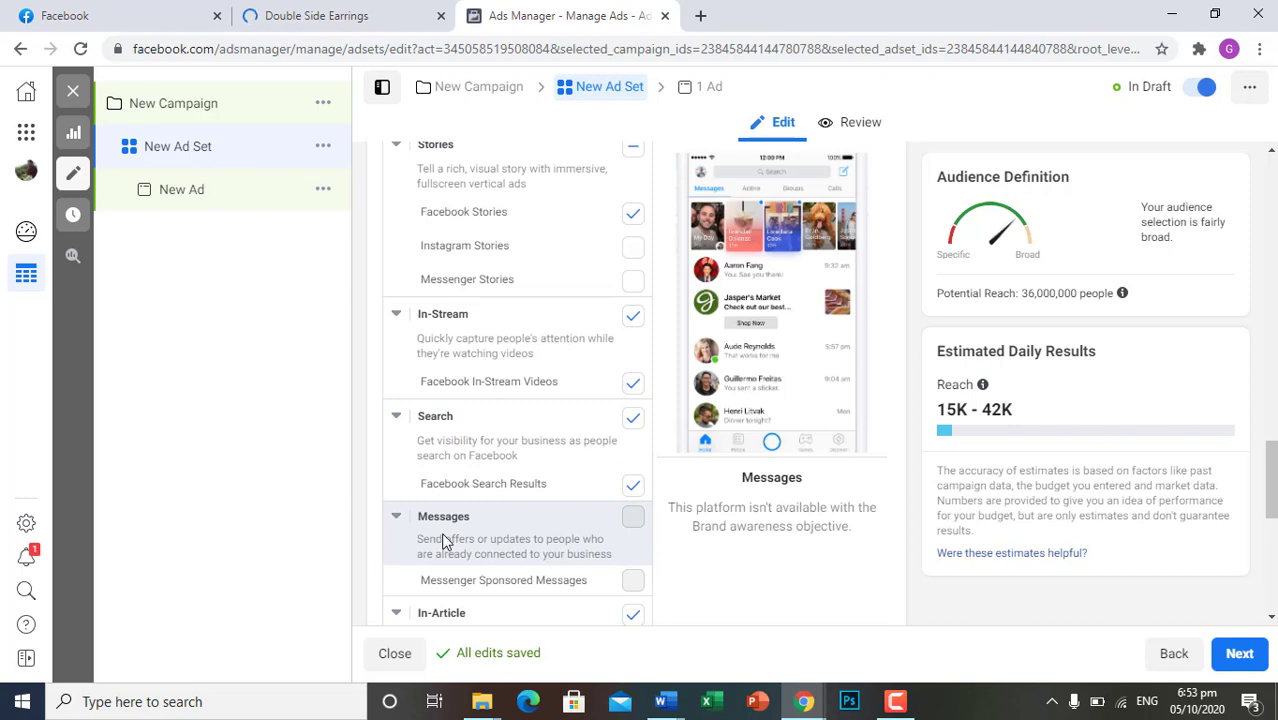
scroll(444, 540, "down", 1)
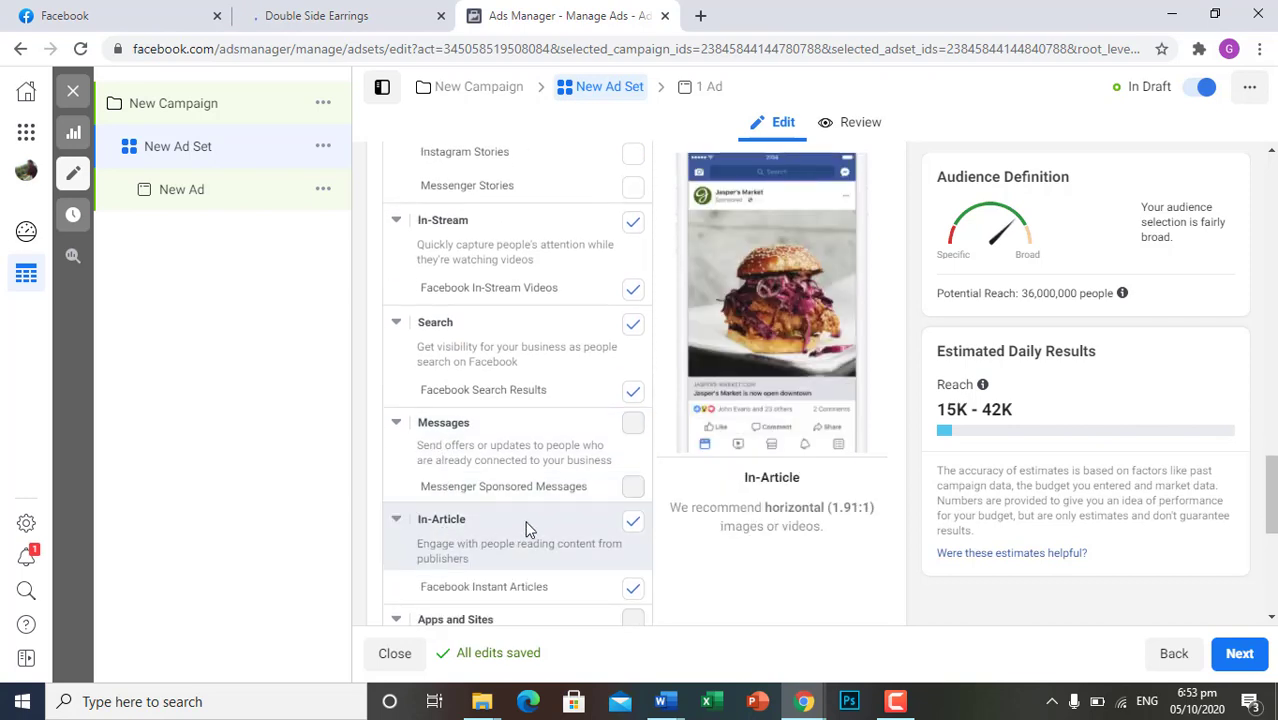
scroll(529, 529, "down", 1)
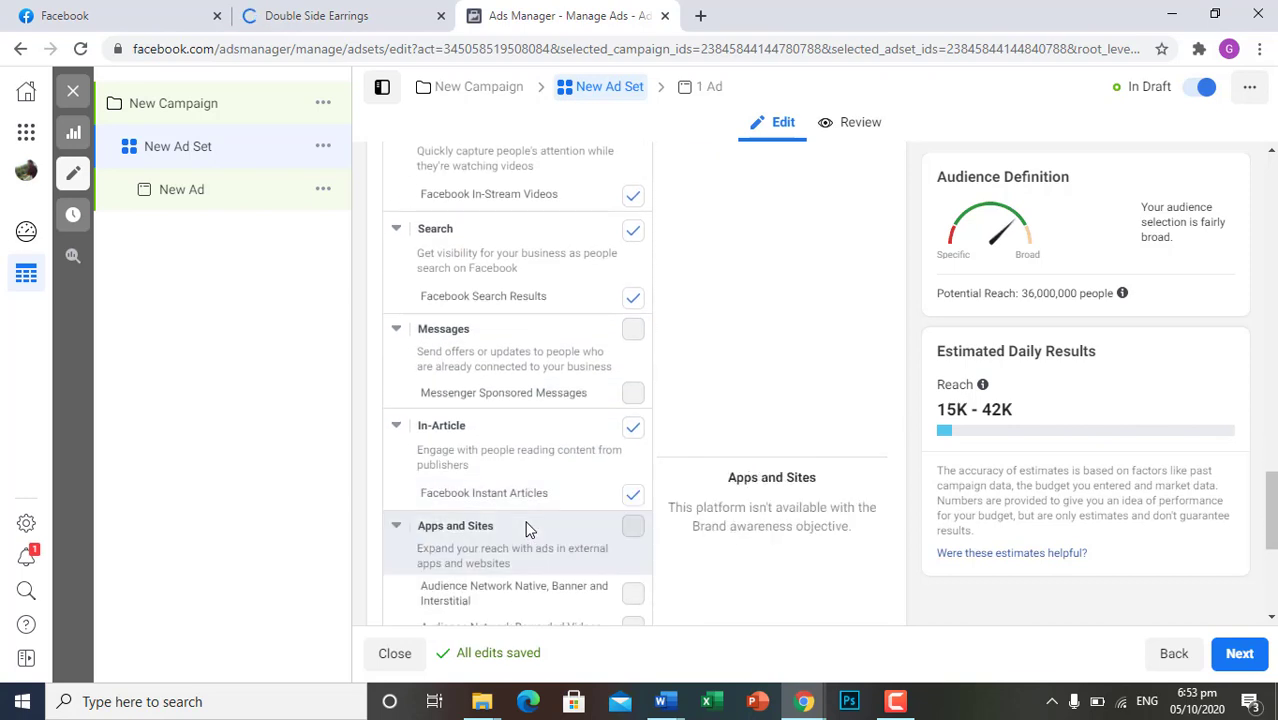
scroll(528, 542, "down", 2)
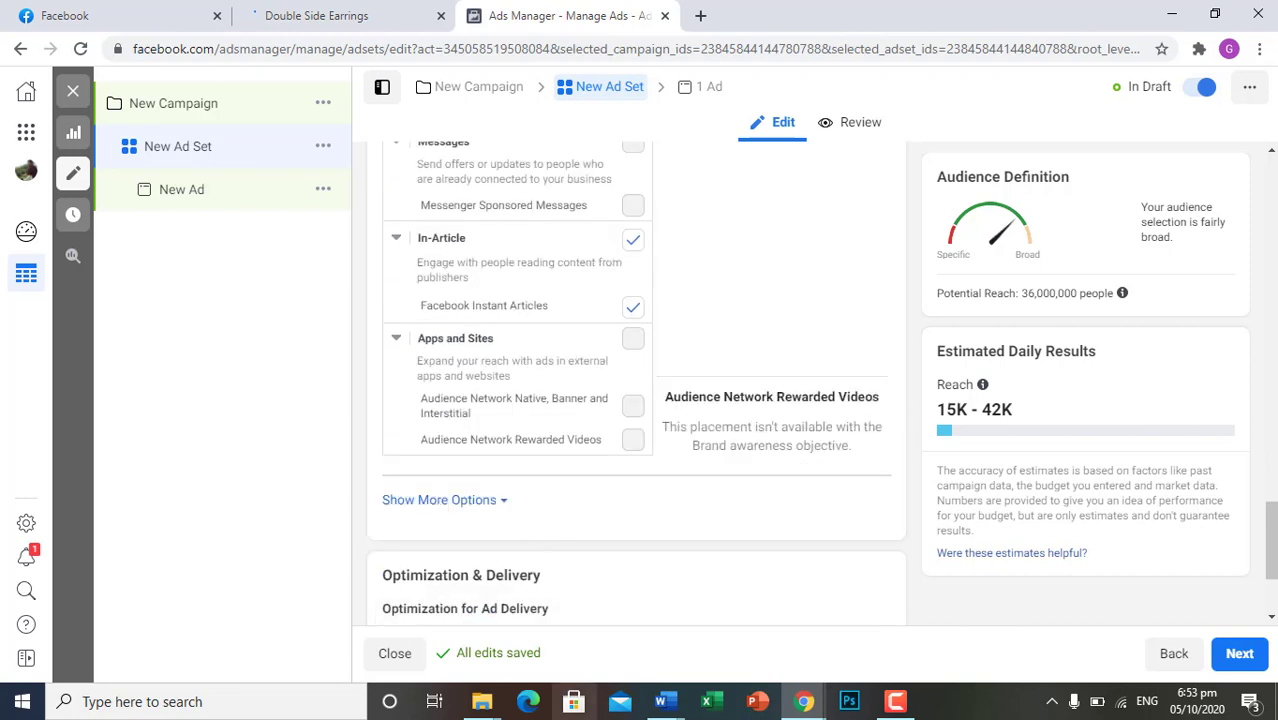
scroll(573, 443, "down", 2)
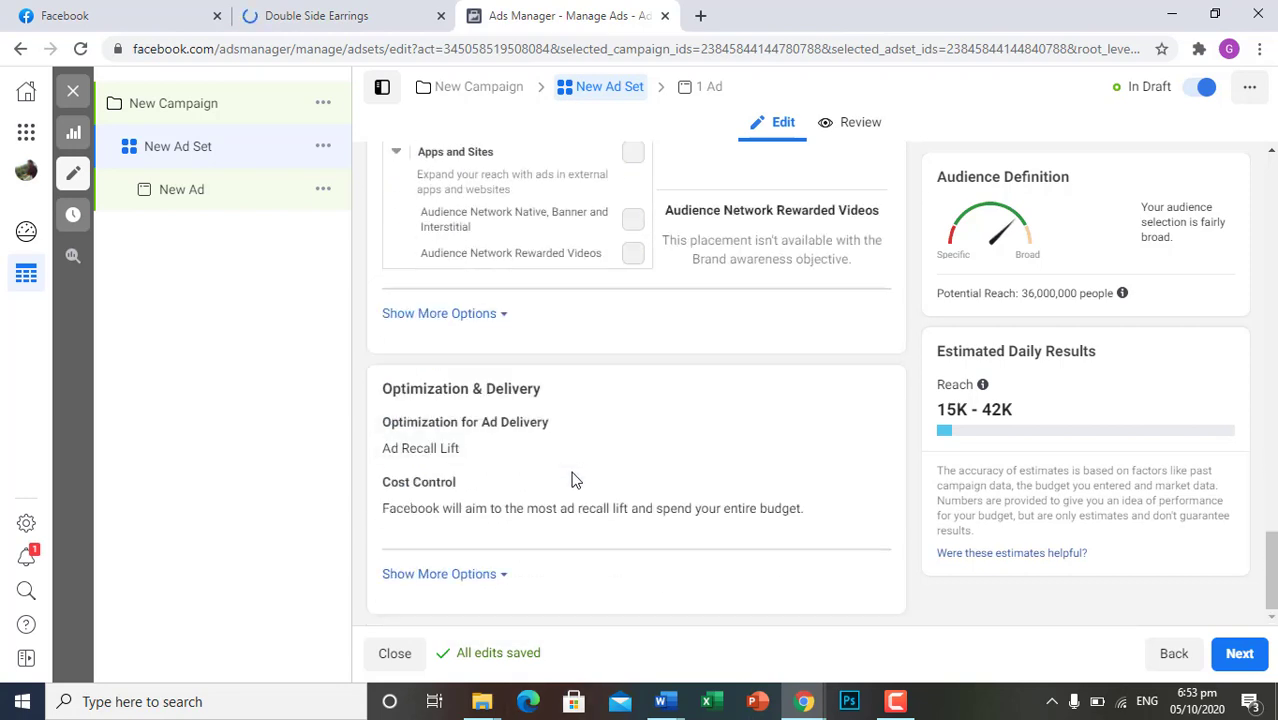
Expand the additional Optimization & Delivery options and examine the When You Get Charged and Delivery Type settings
scroll(563, 505, "up", 1)
scroll(553, 538, "down", 1)
left_click(485, 574)
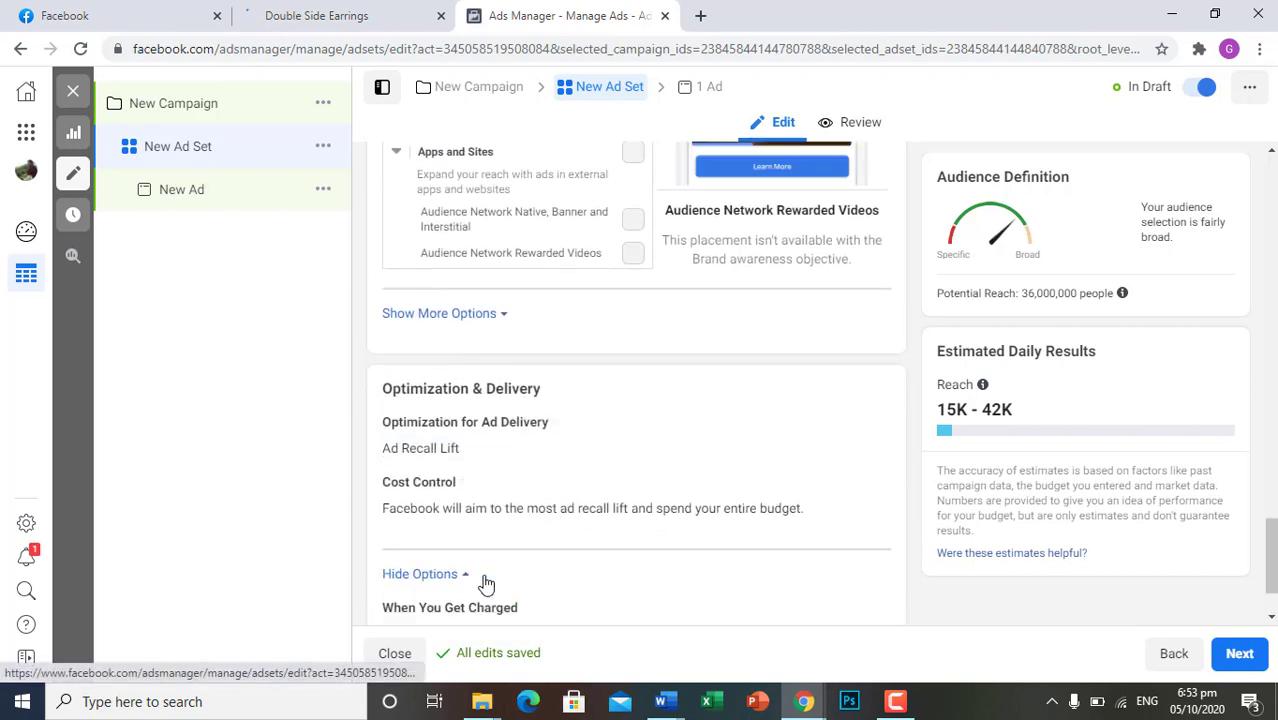
scroll(503, 585, "down", 1)
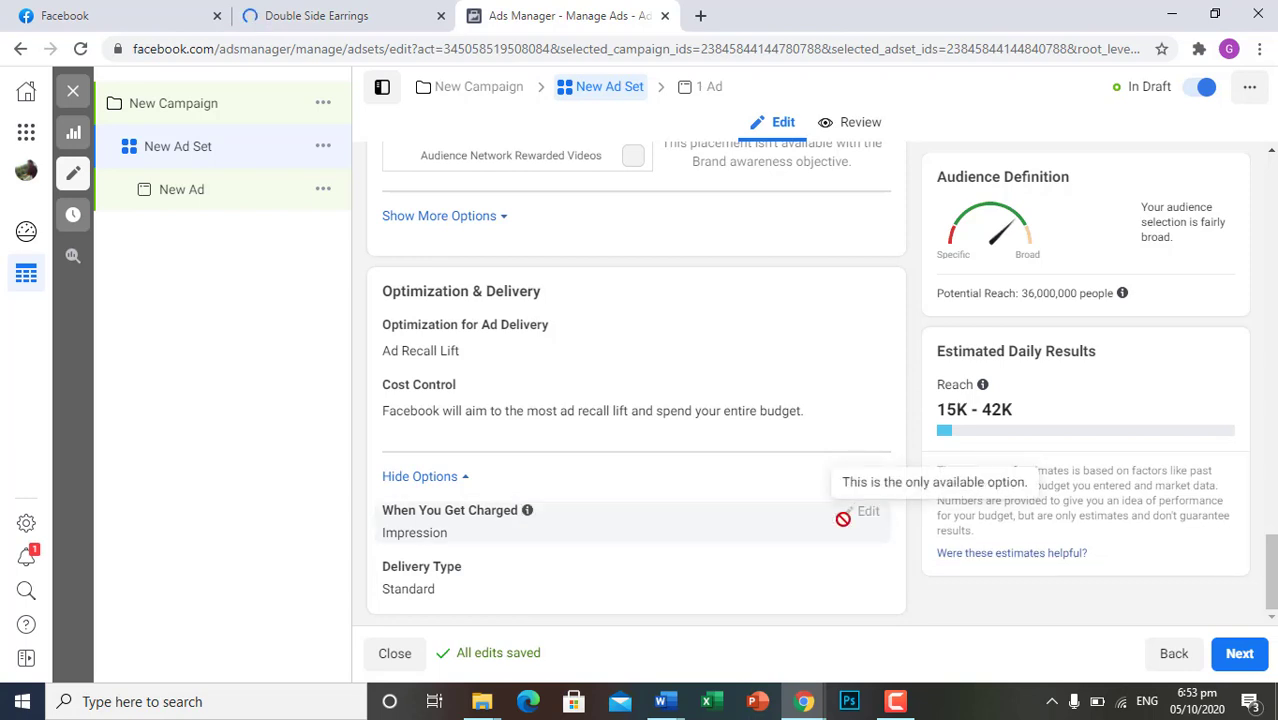
scroll(640, 503, "up", 5)
scroll(644, 495, "up", 10)
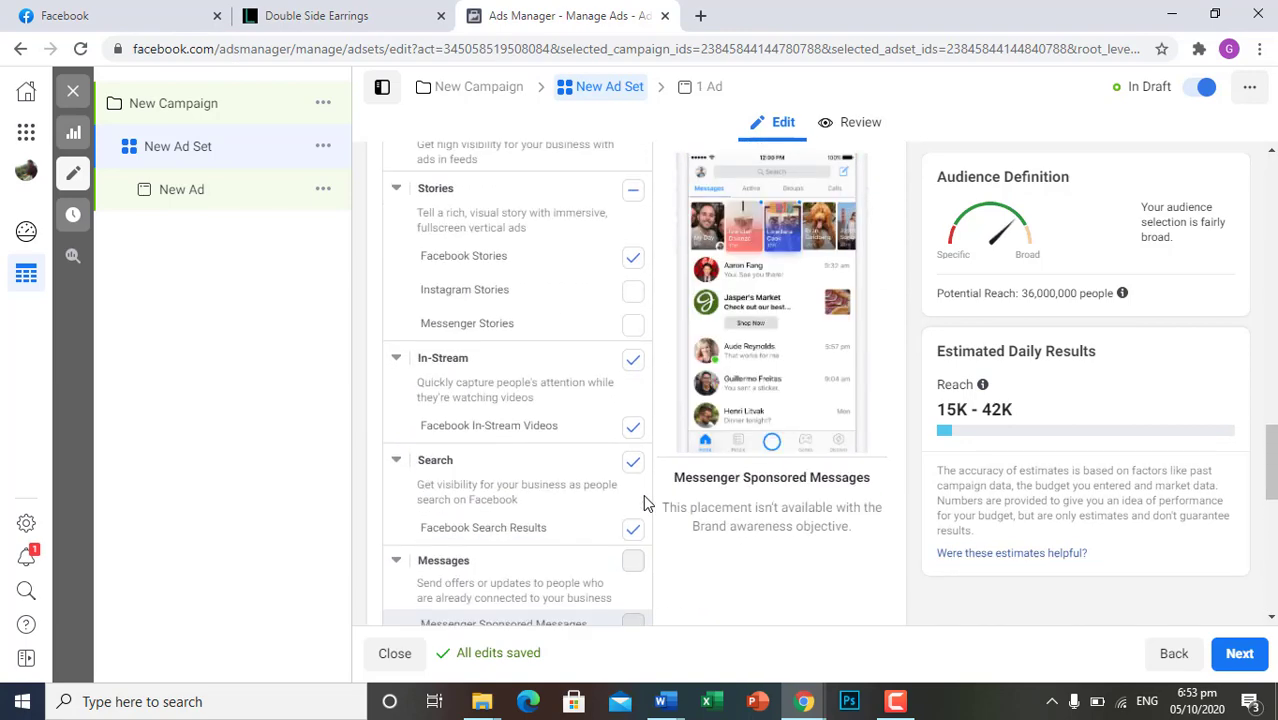
scroll(645, 504, "up", 1)
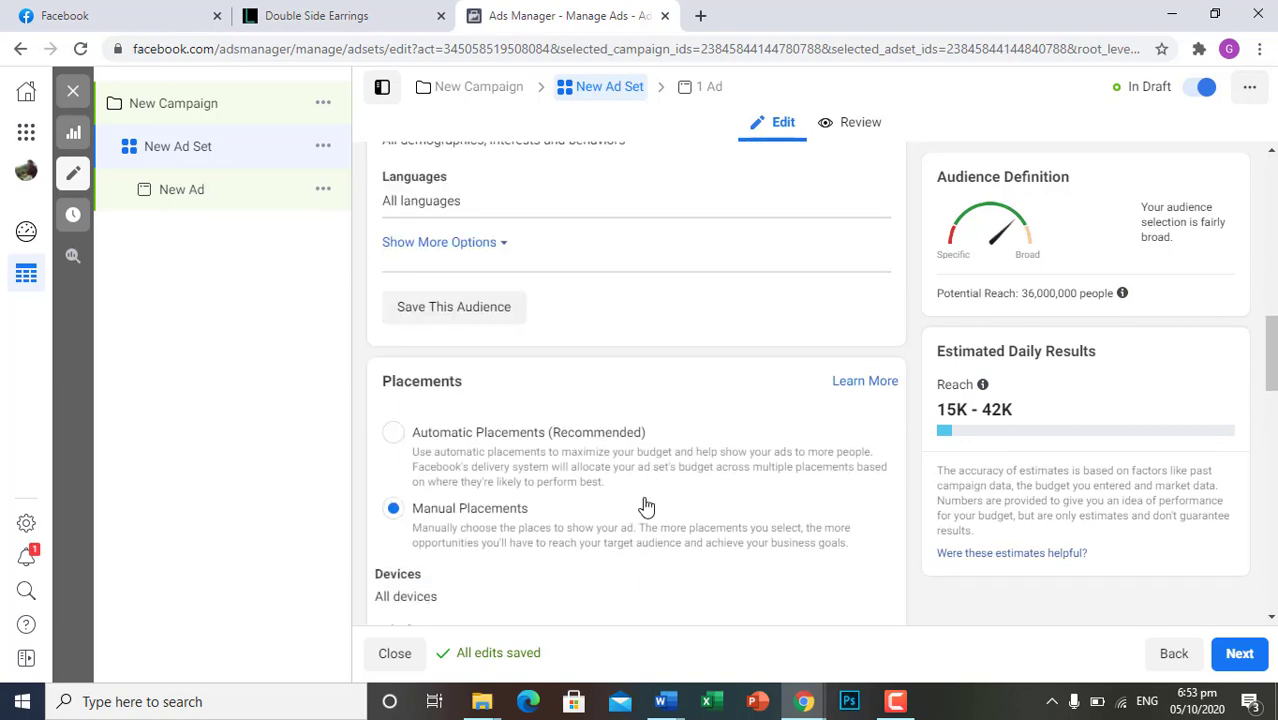
scroll(617, 589, "down", 4)
scroll(617, 589, "down", 10)
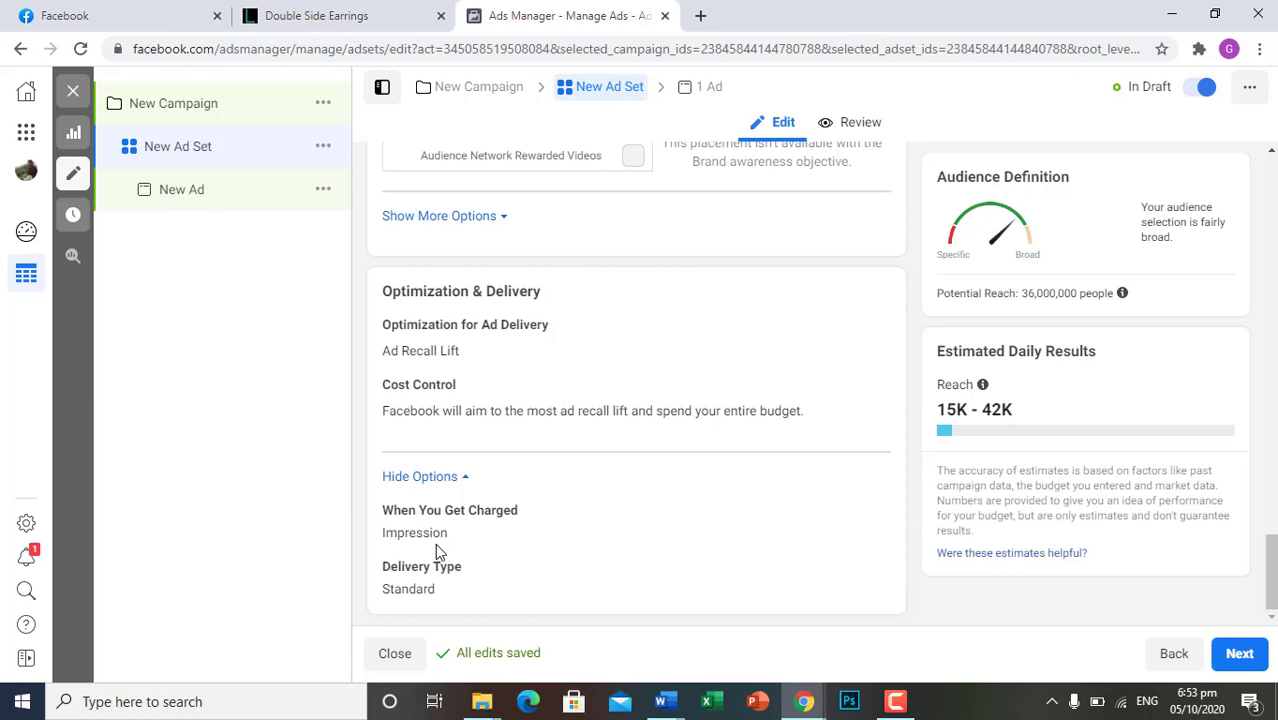
Re-examine the Limelight carousel ad in the Facebook news feed and return to the ad set in Ads Manager
left_click(100, 12)
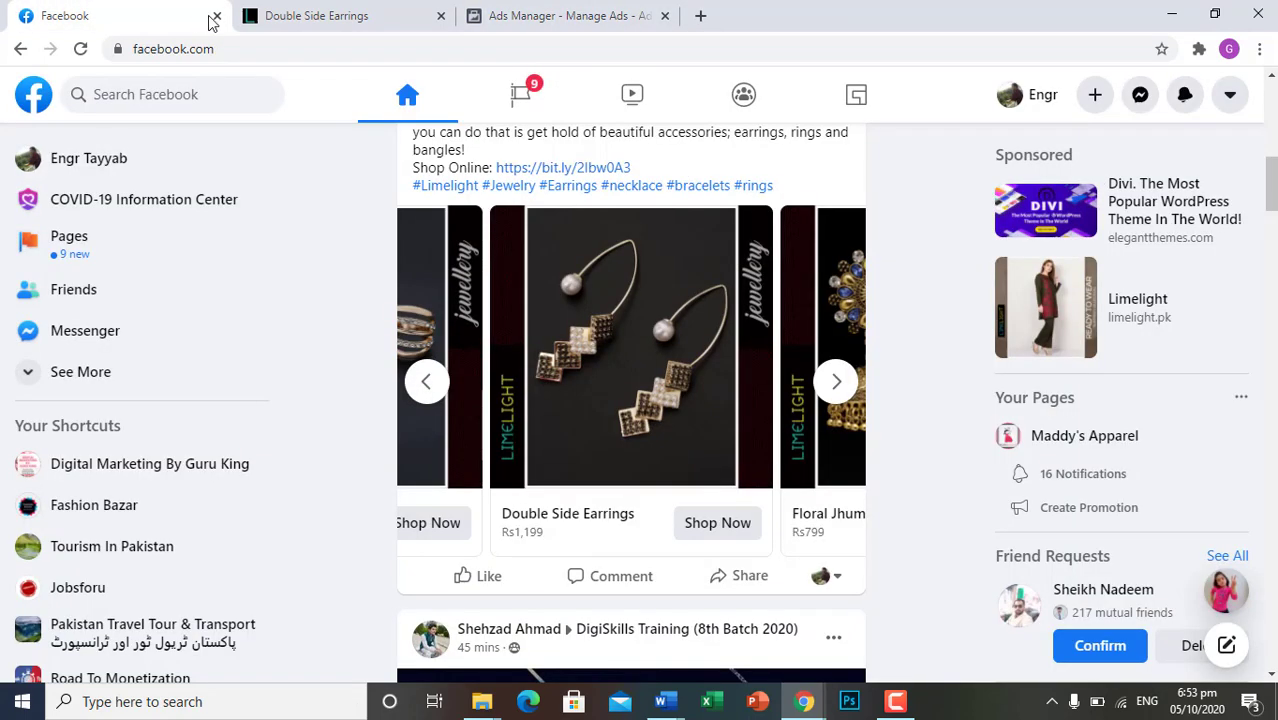
scroll(600, 480, "up", 10)
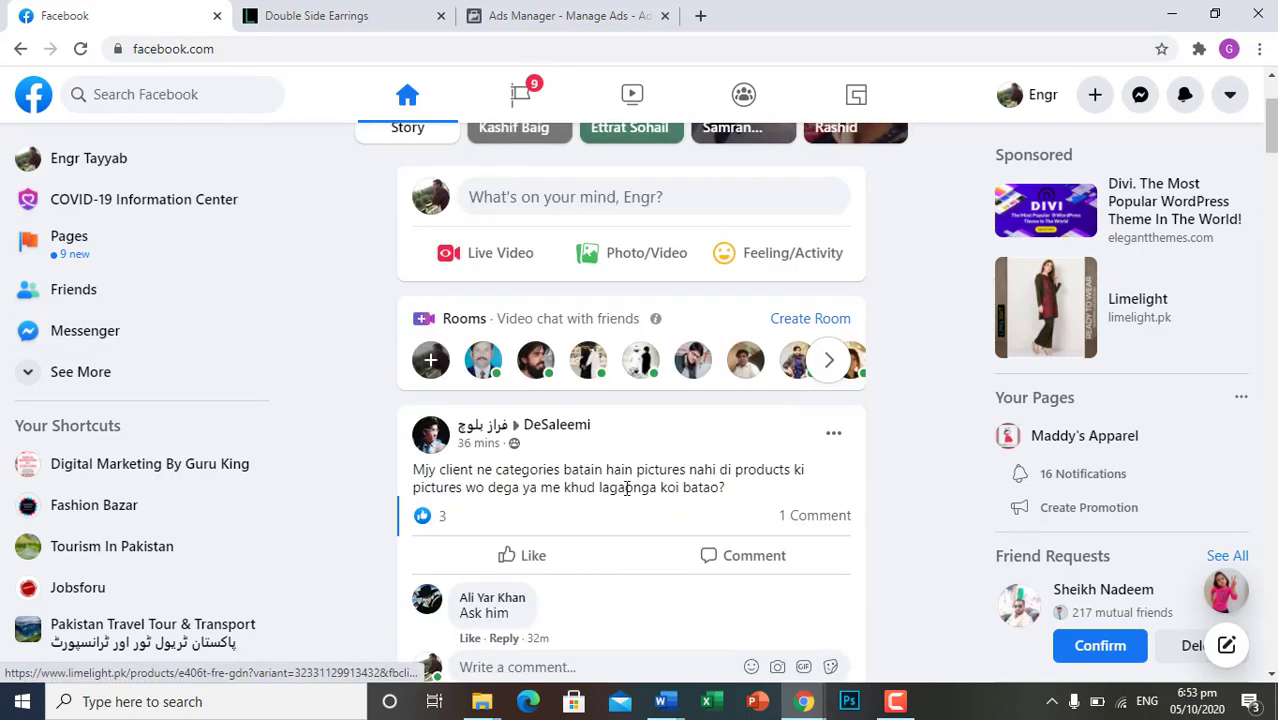
scroll(627, 488, "down", 8)
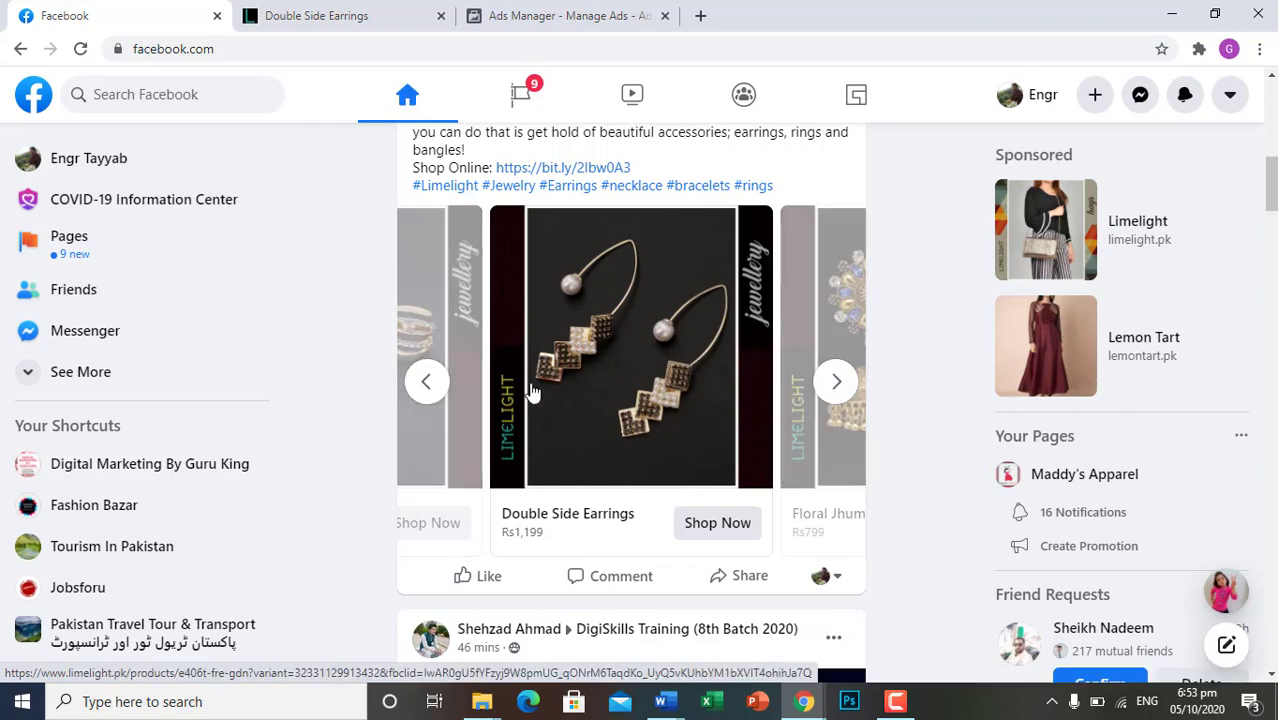
left_click(585, 12)
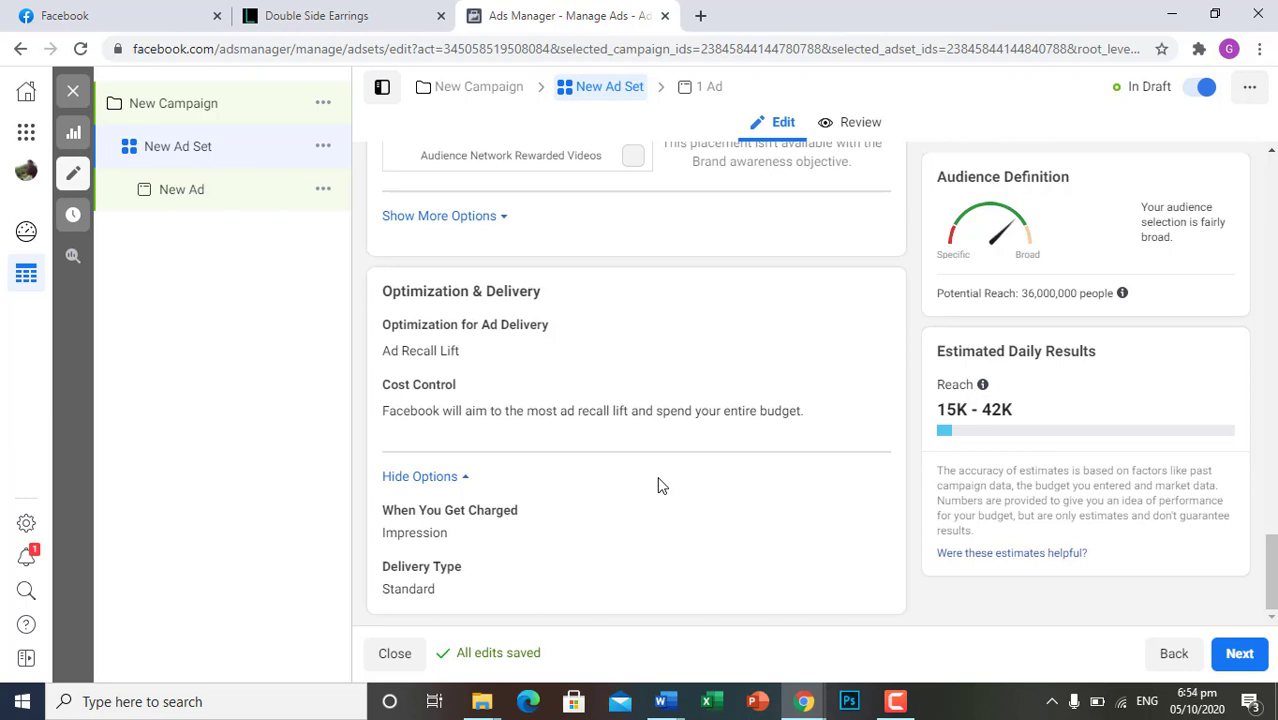
Set the ad set's placements to Automatic Placements (Recommended)
scroll(658, 485, "up", 15)
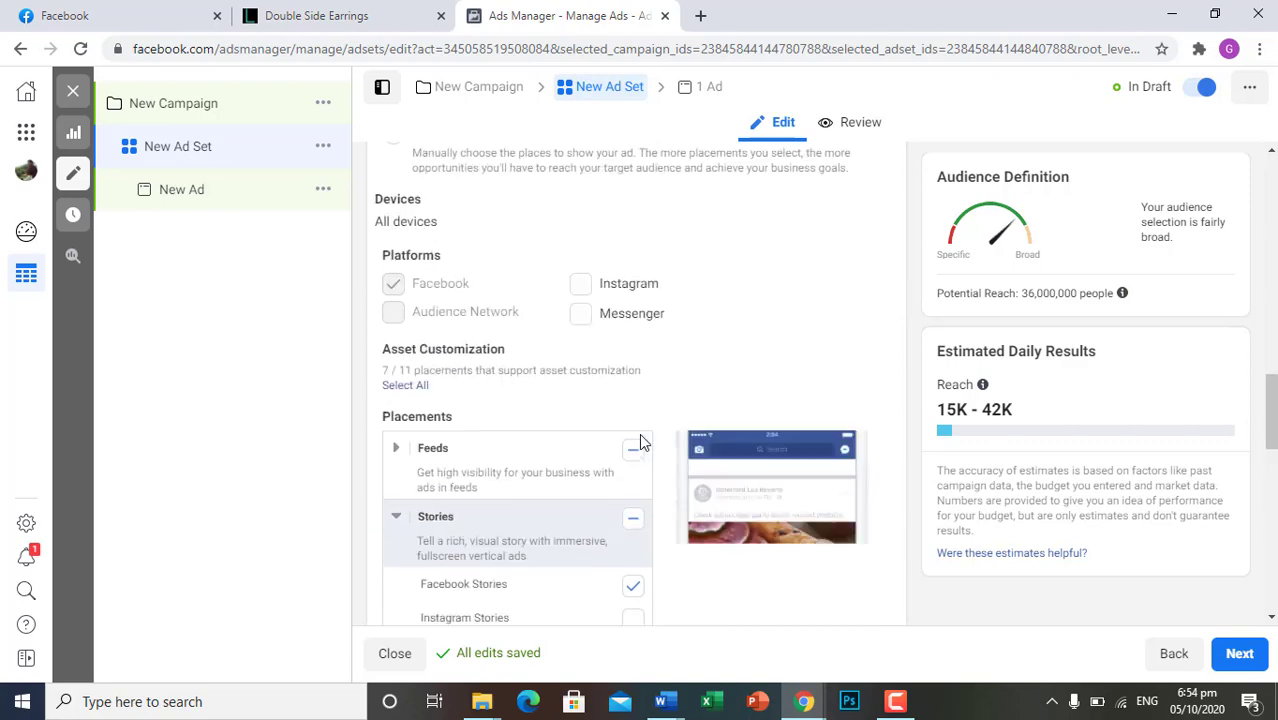
scroll(640, 412, "up", 2)
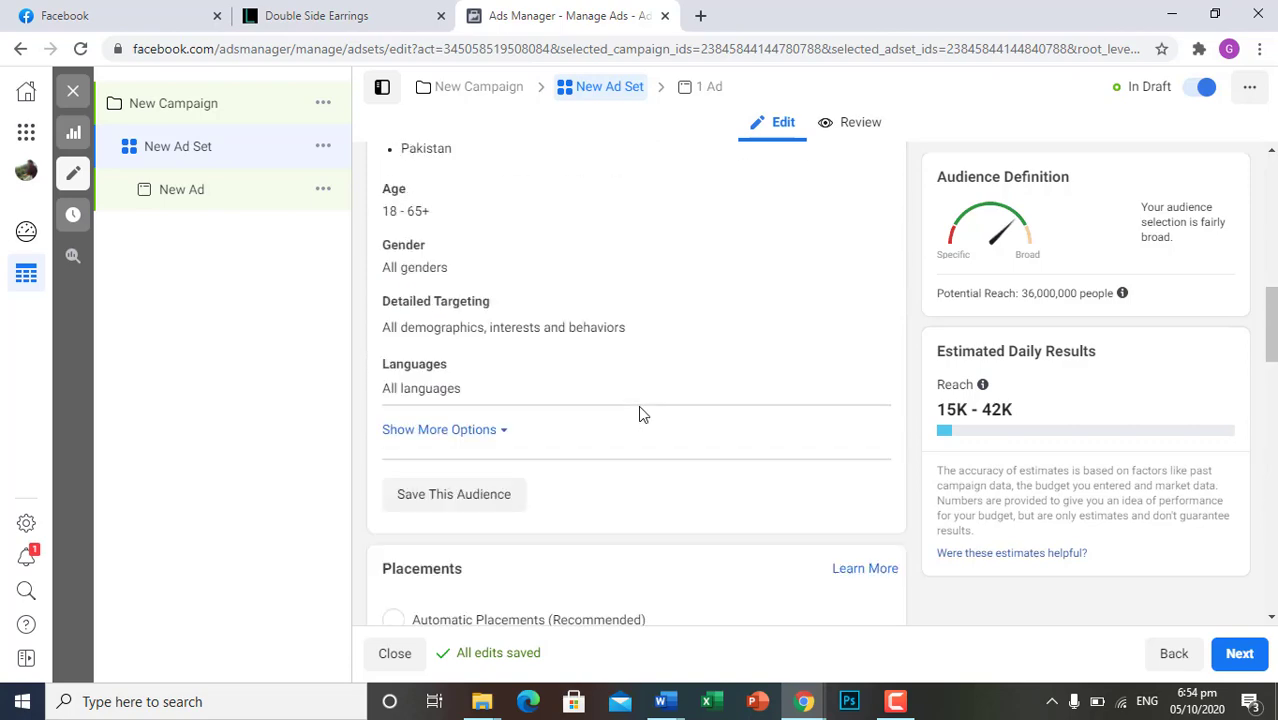
scroll(623, 507, "down", 1)
scroll(622, 511, "down", 1)
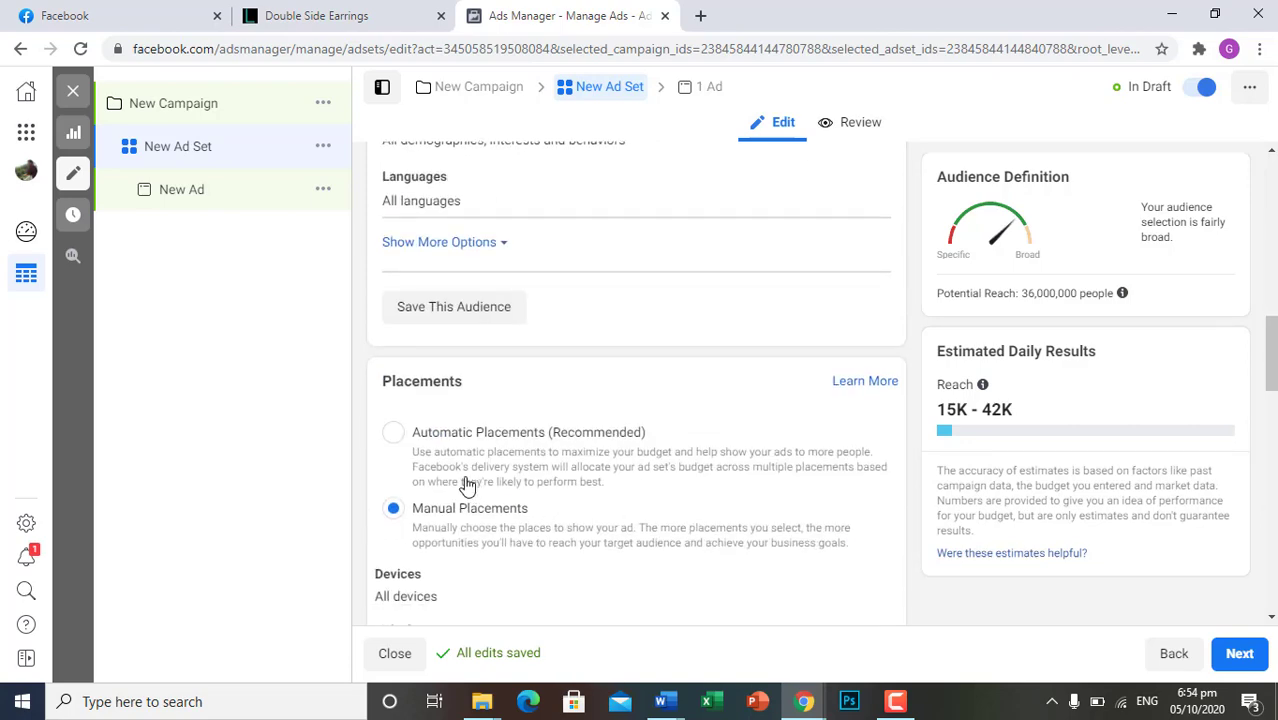
left_click(394, 435)
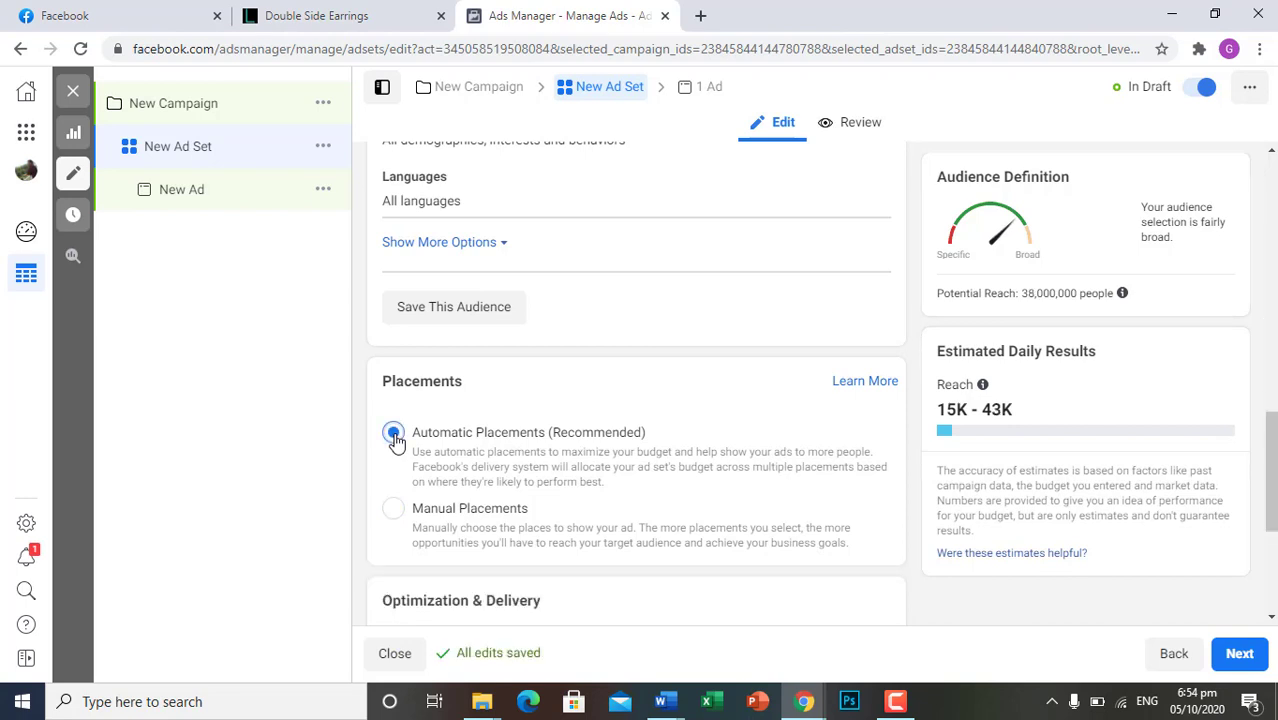
Review the ad set's Optimization & Delivery, Placements and Audience settings
scroll(422, 452, "down", 3)
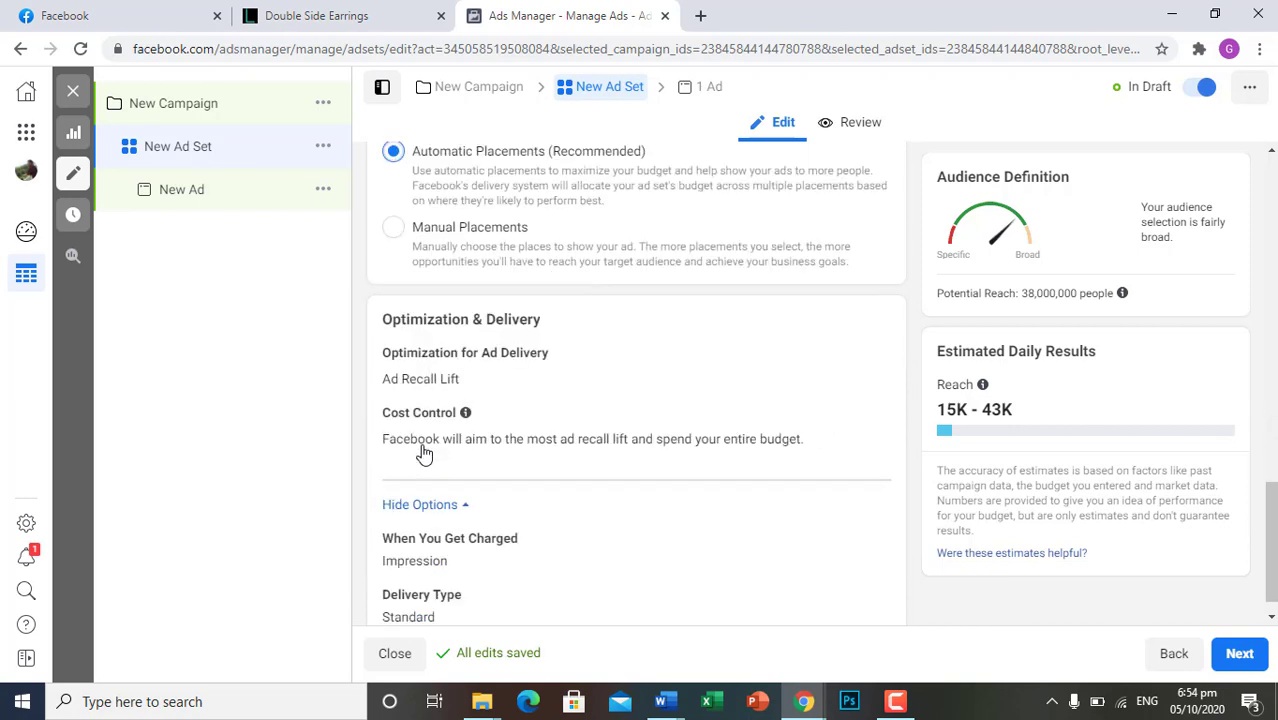
scroll(424, 452, "up", 3)
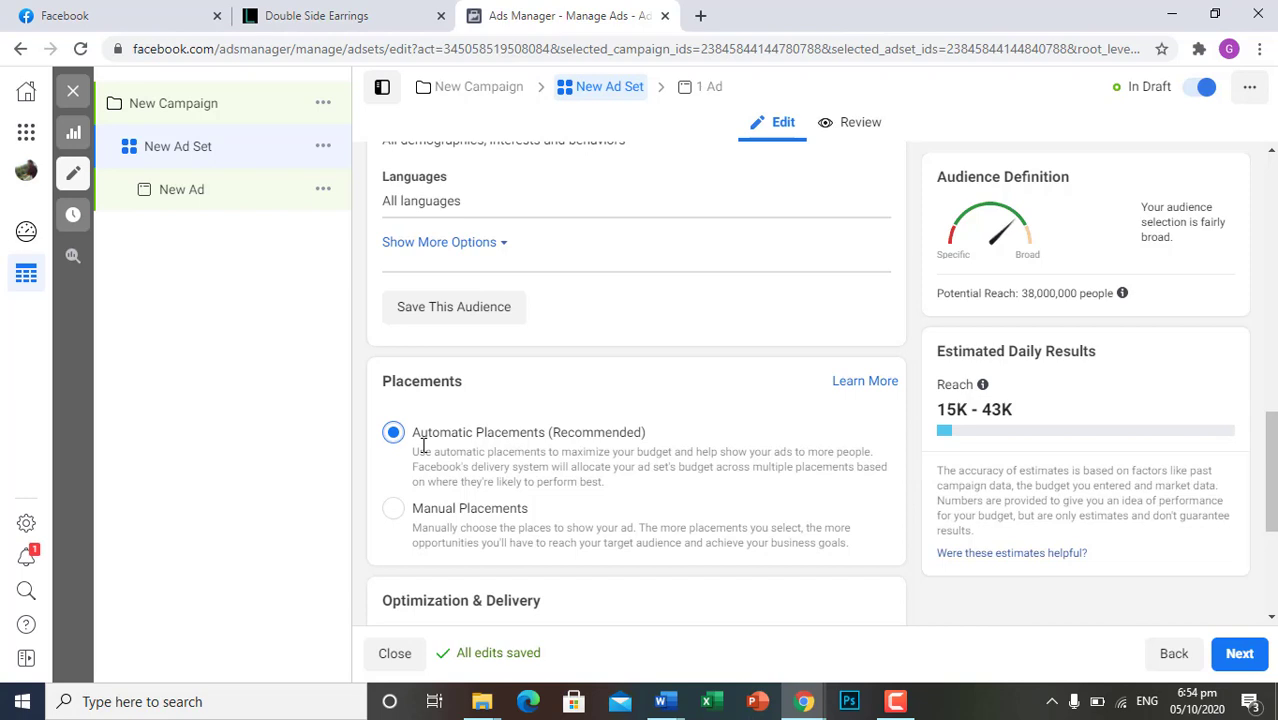
scroll(608, 549, "up", 5)
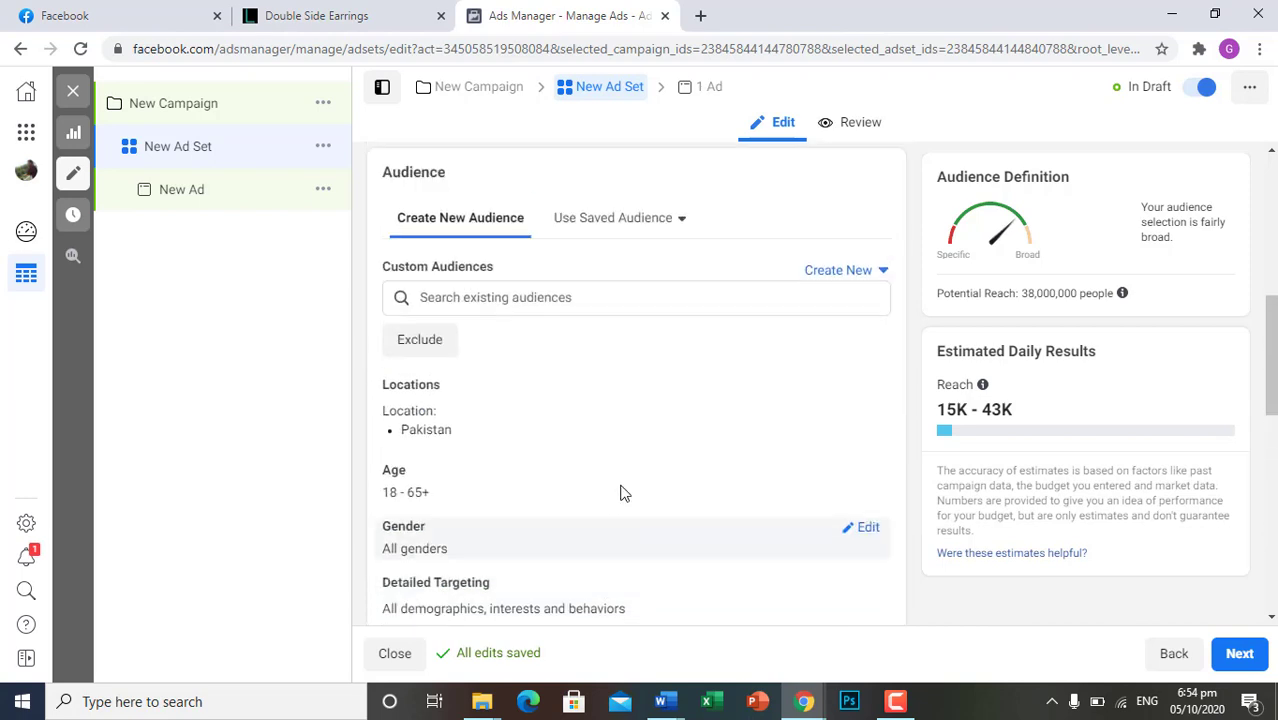
scroll(776, 446, "up", 2)
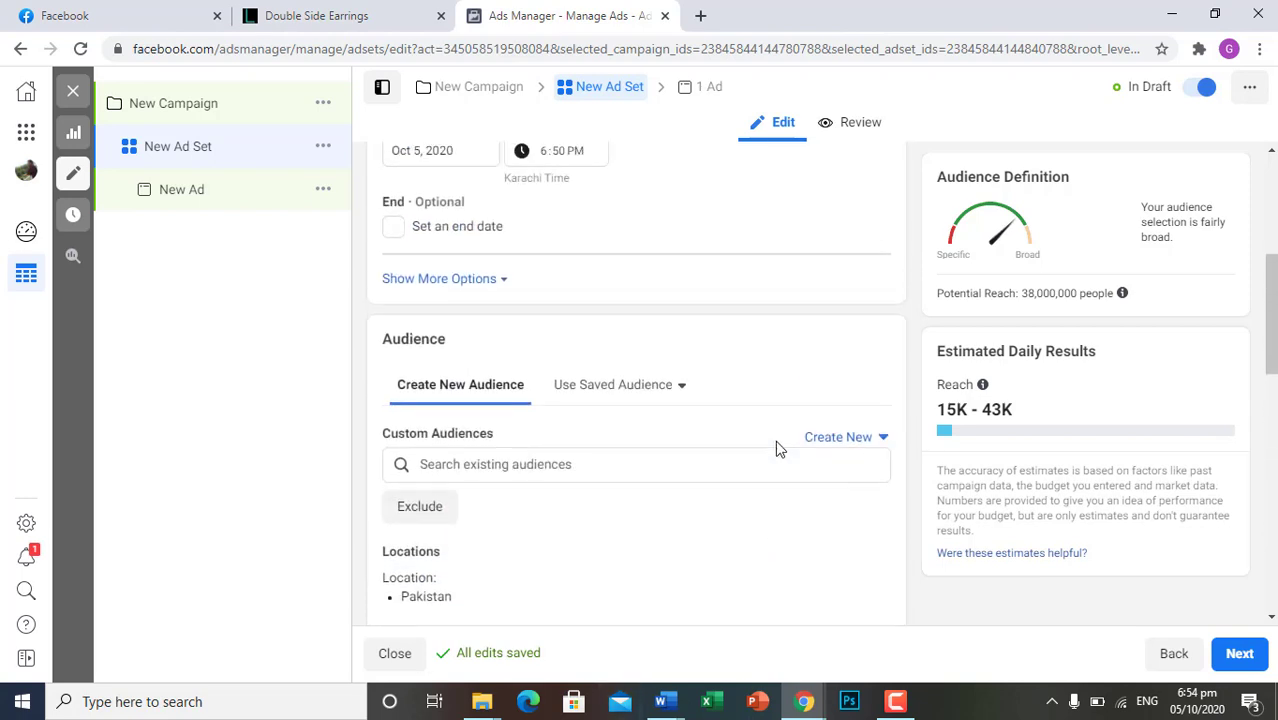